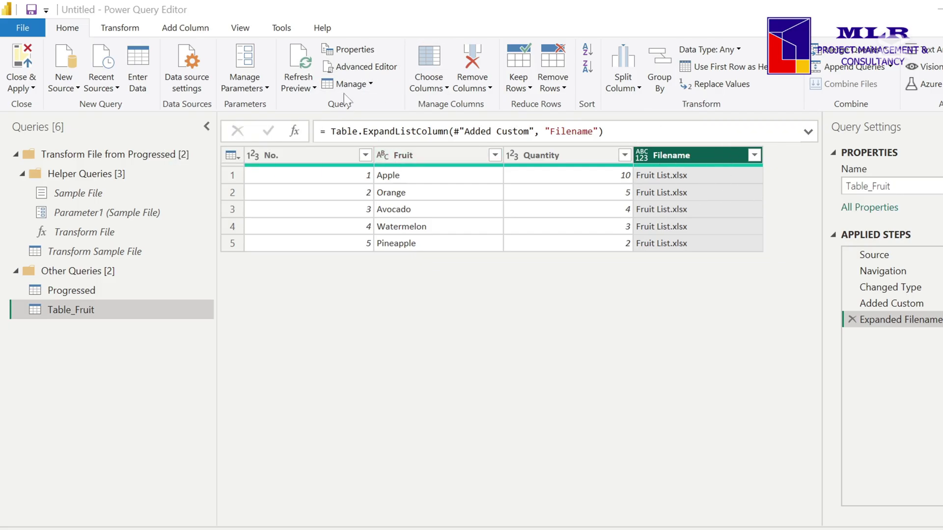
Review Table_Fruit's M code in the Advanced Editor without changes, then switch to the Progressed query
click(358, 69)
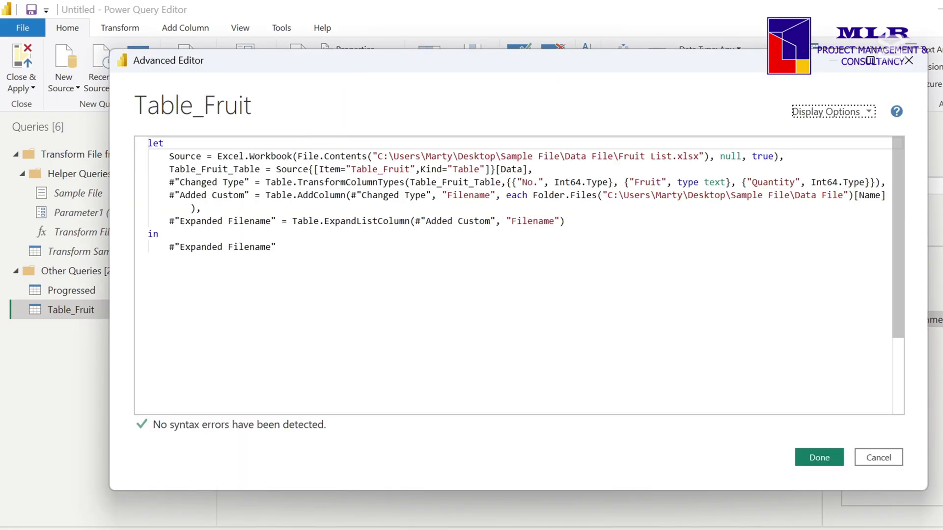
click(879, 458)
click(87, 294)
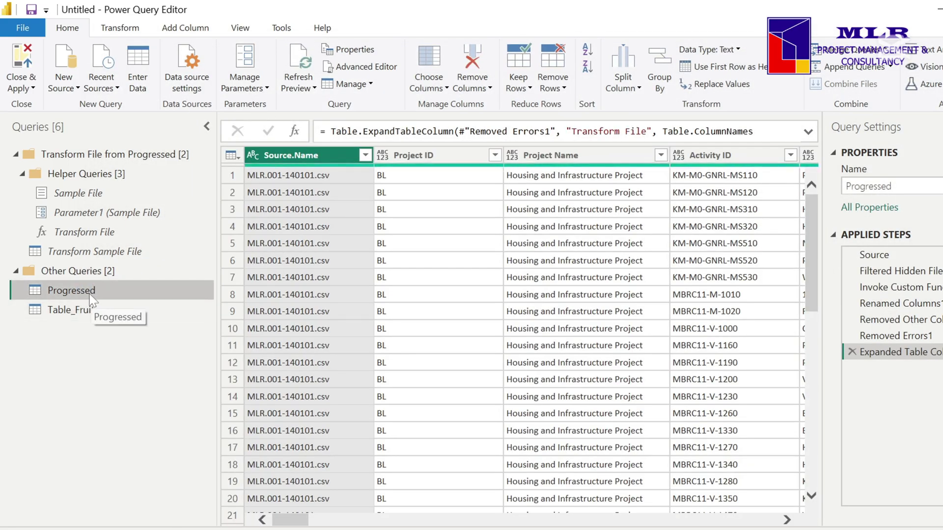
View Progressed's M code and browse the full Source.Name file list without applying a filter
click(352, 65)
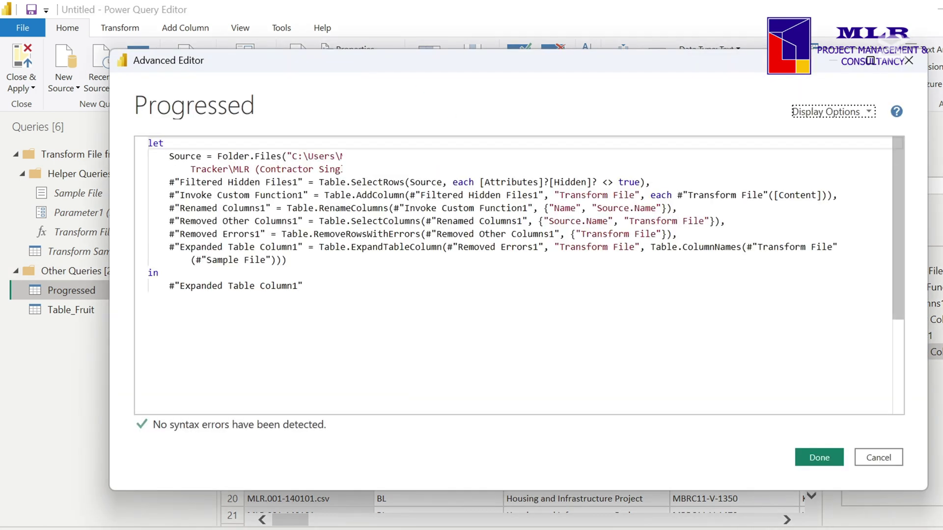
click(882, 459)
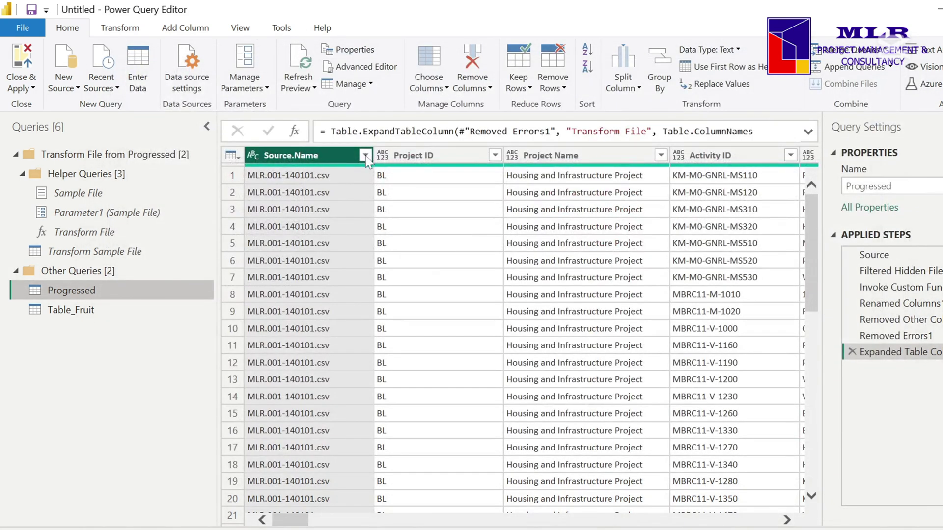
click(365, 156)
click(331, 412)
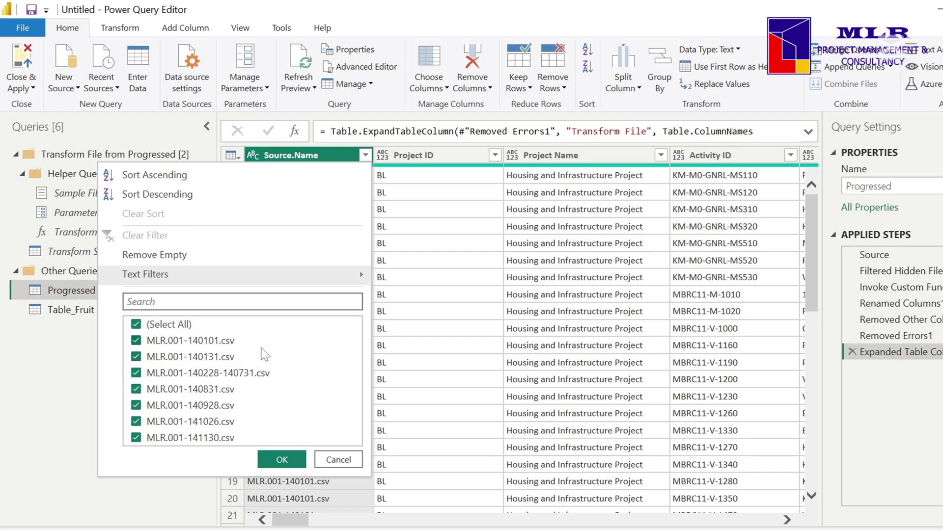
click(338, 460)
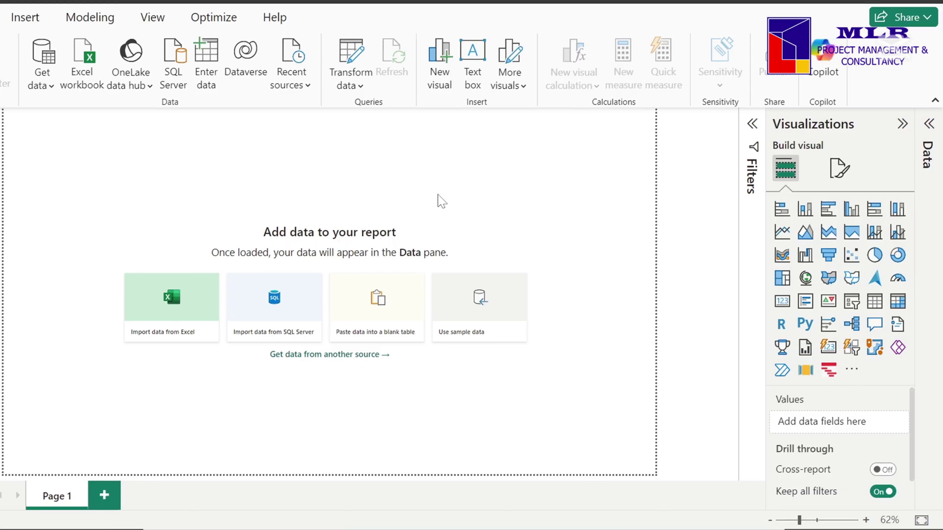
Expand the Data pane and open Fruit List.xlsx through the Excel workbook connector
click(928, 132)
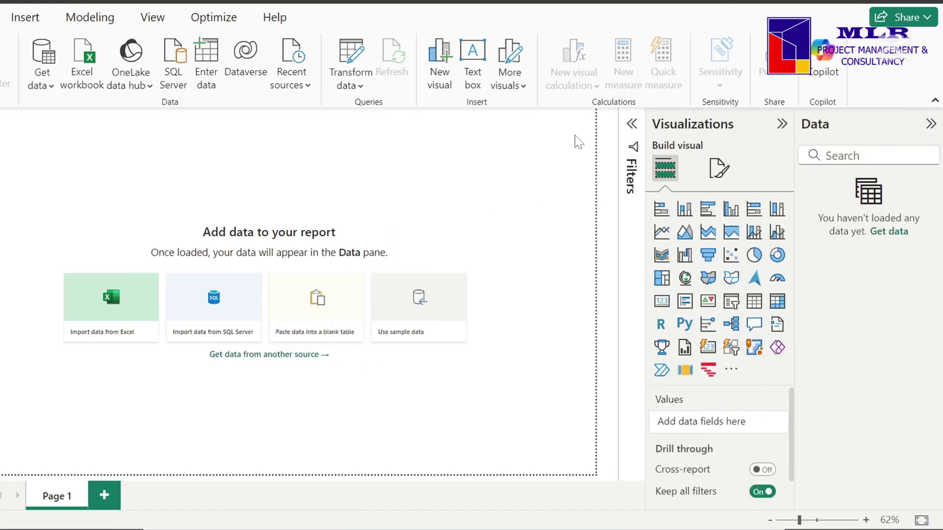
click(83, 69)
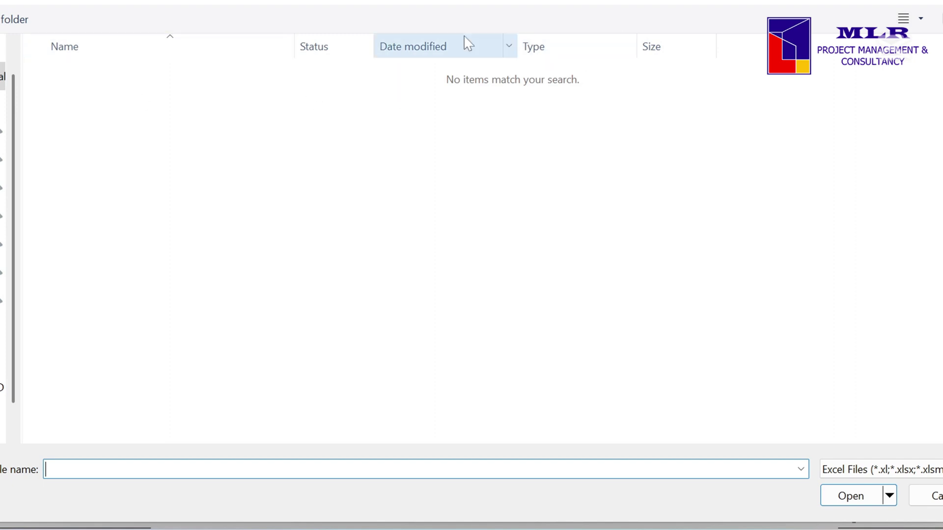
click(588, 6)
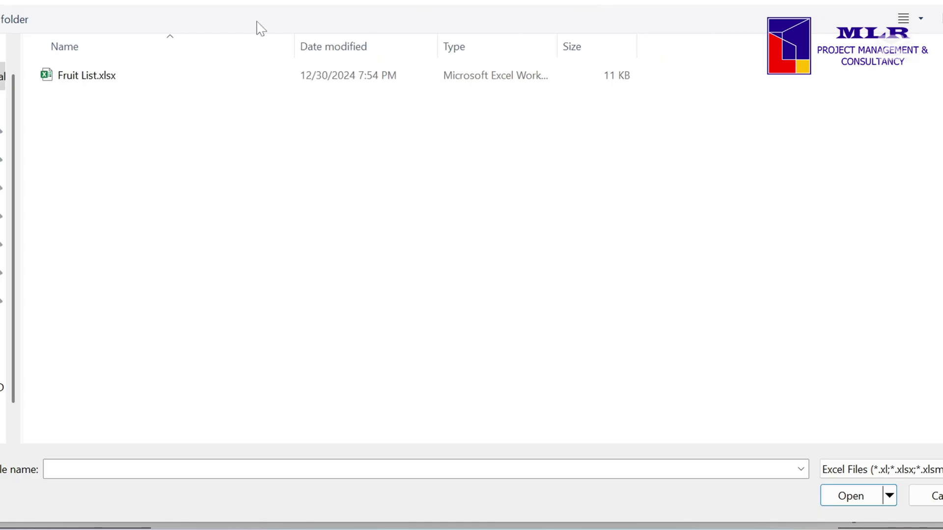
double_click(92, 78)
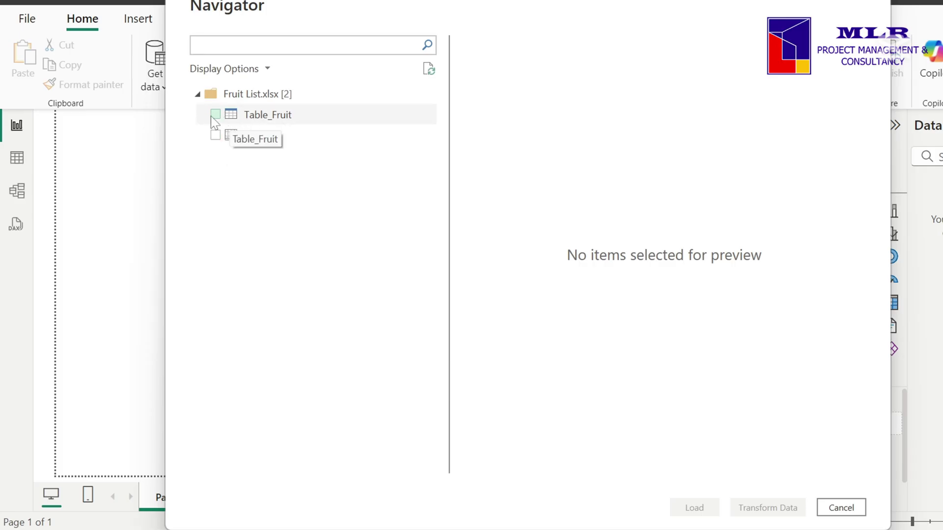
Check Table_Fruit in Navigator and load it into Power Query Editor, then switch to Excel
click(261, 118)
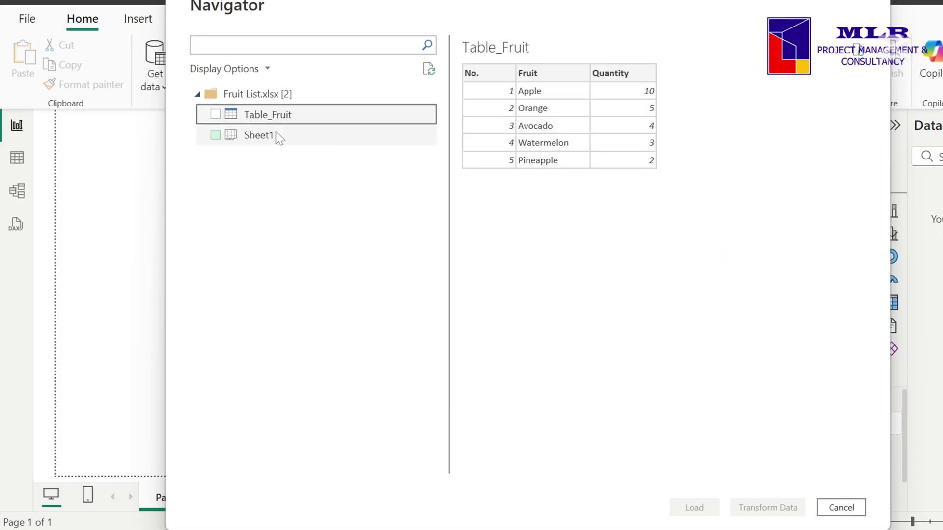
click(216, 115)
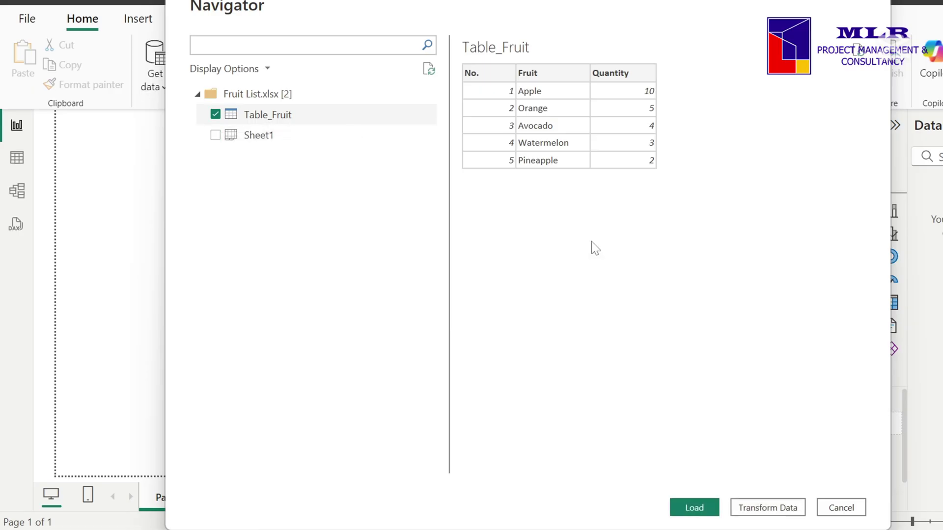
click(768, 508)
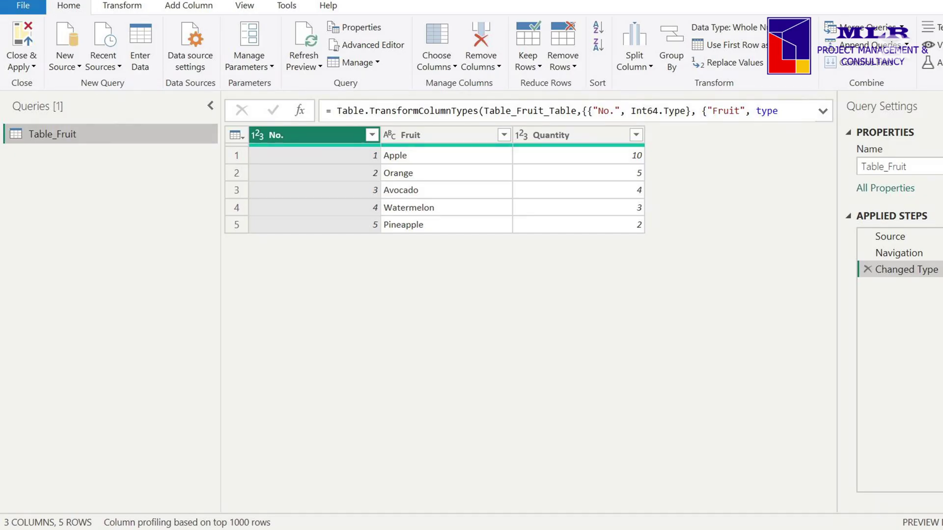
key(alt+Tab)
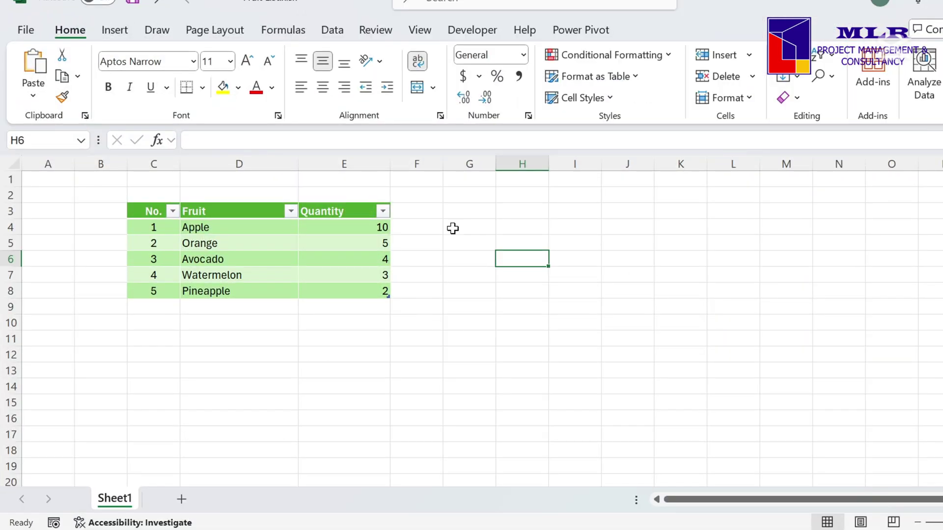
Widen column F and add a Method1 header in F3, extending the fruit table
drag(443, 164, 515, 164)
click(433, 210)
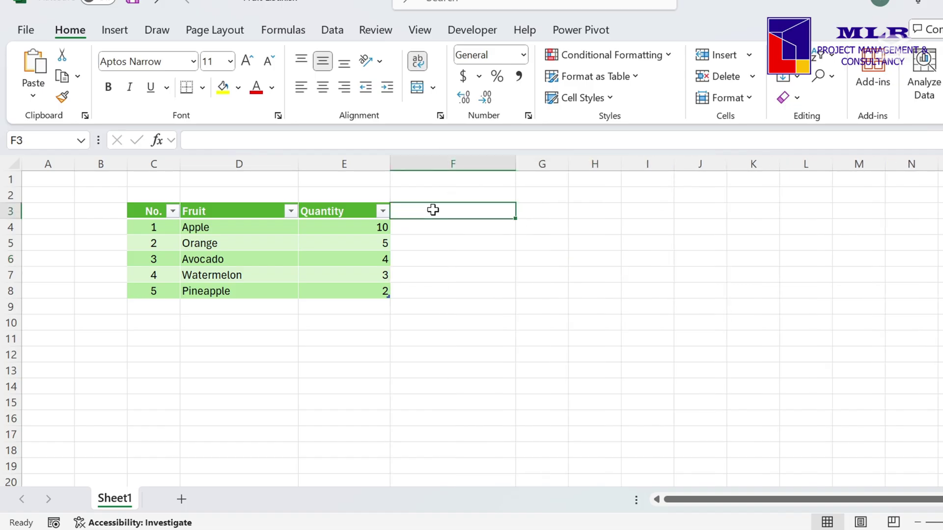
text(Method1)
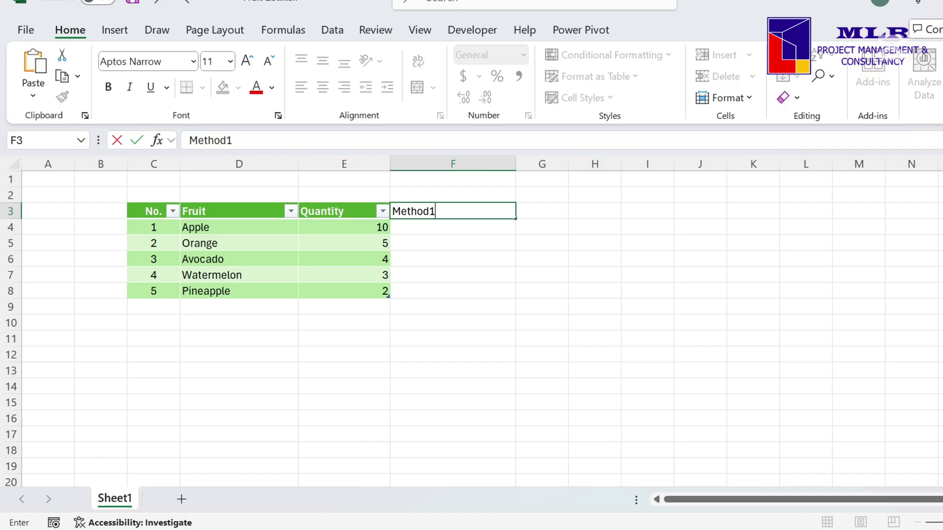
key(Return)
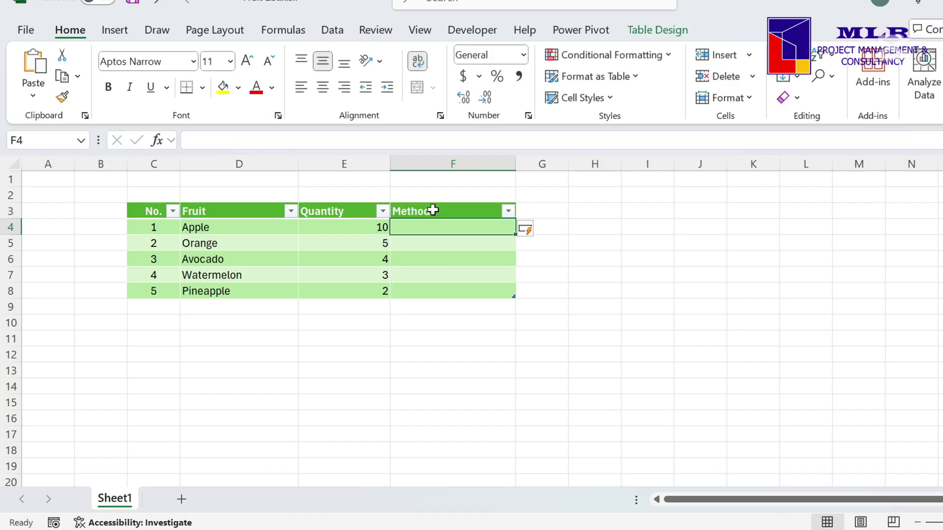
click(654, 240)
Enter =CELL("filename") in I4 and widen column I to show the full path
click(662, 227)
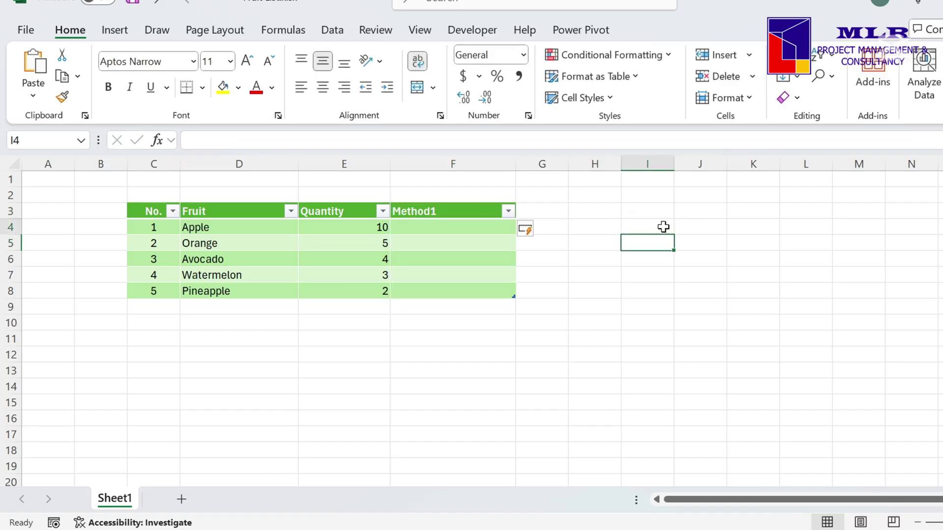
drag(680, 168, 720, 168)
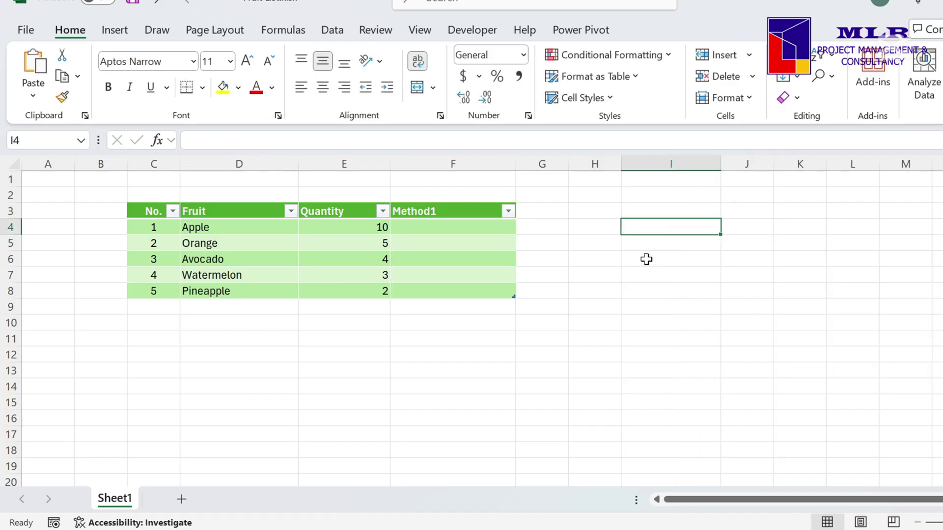
text(=cell)
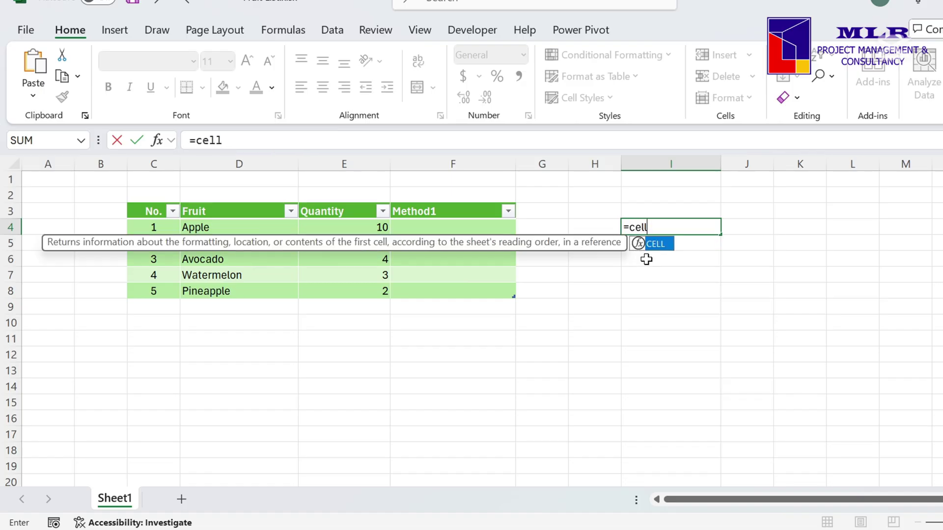
text(()
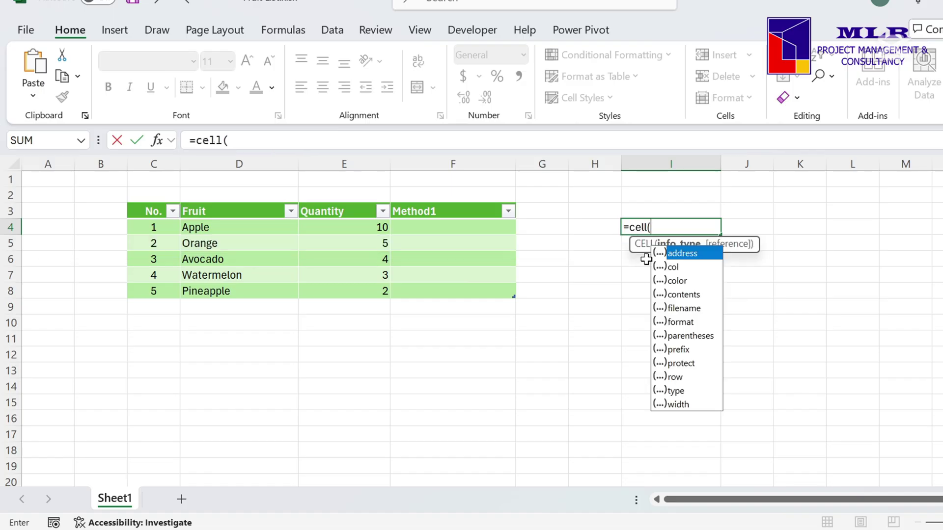
text(fi)
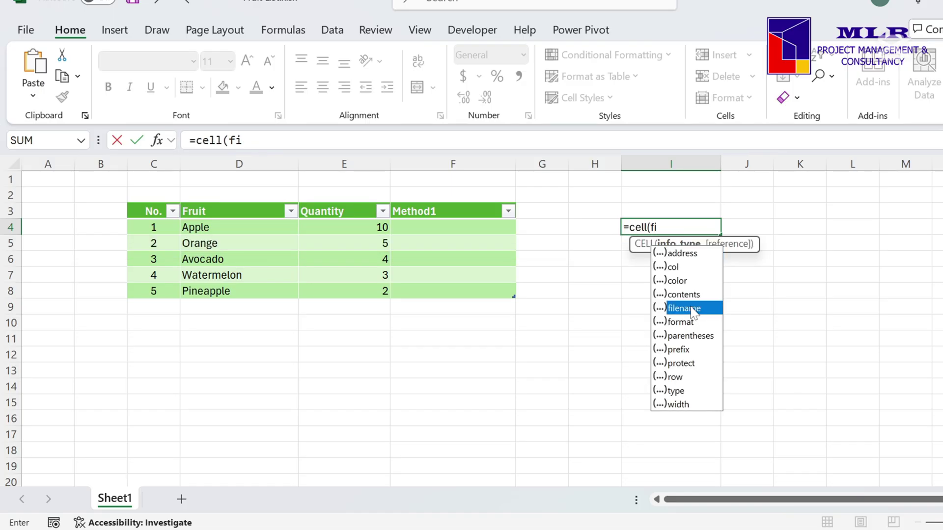
double_click(683, 308)
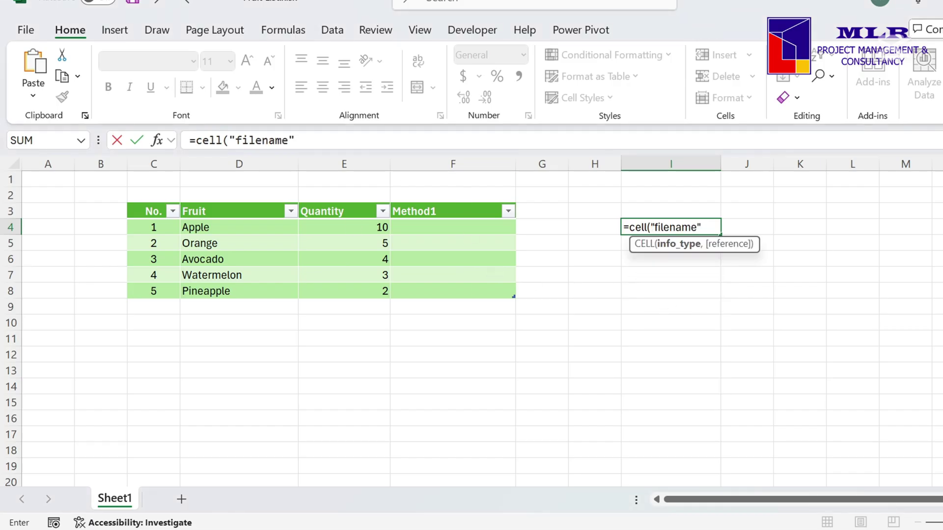
click(295, 140)
text())
key(Return)
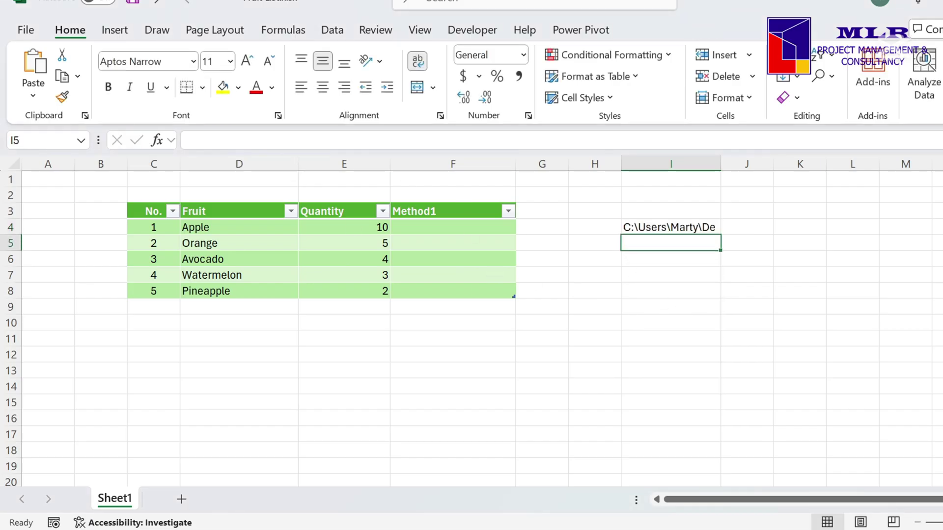
drag(720, 164, 940, 165)
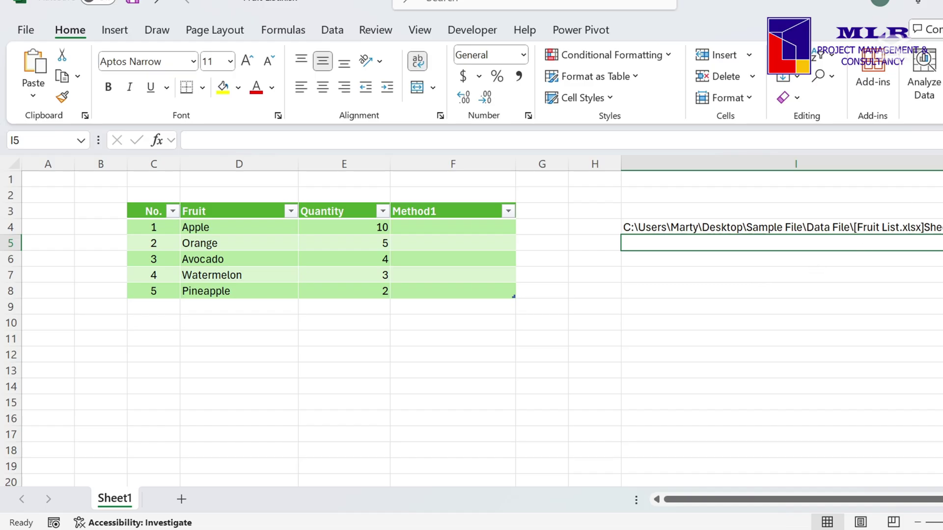
scroll(933, 315, right, 2)
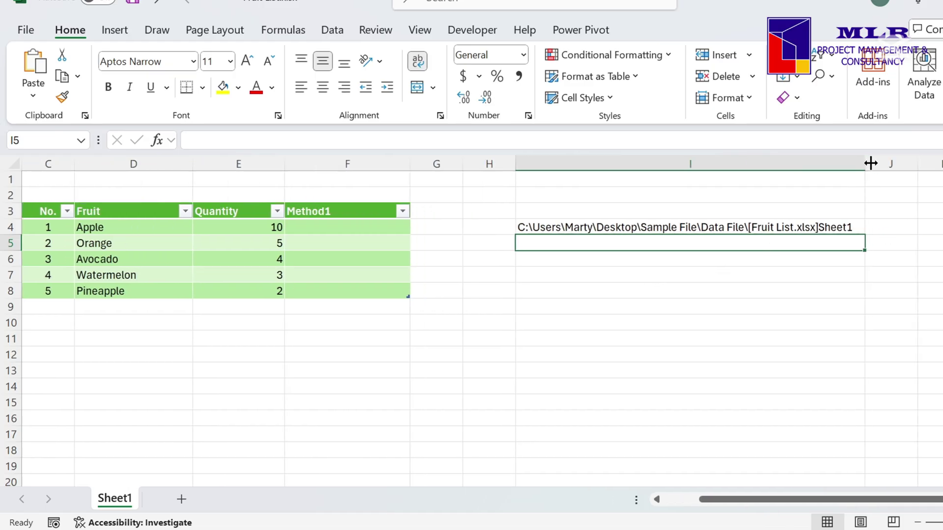
drag(868, 162, 927, 164)
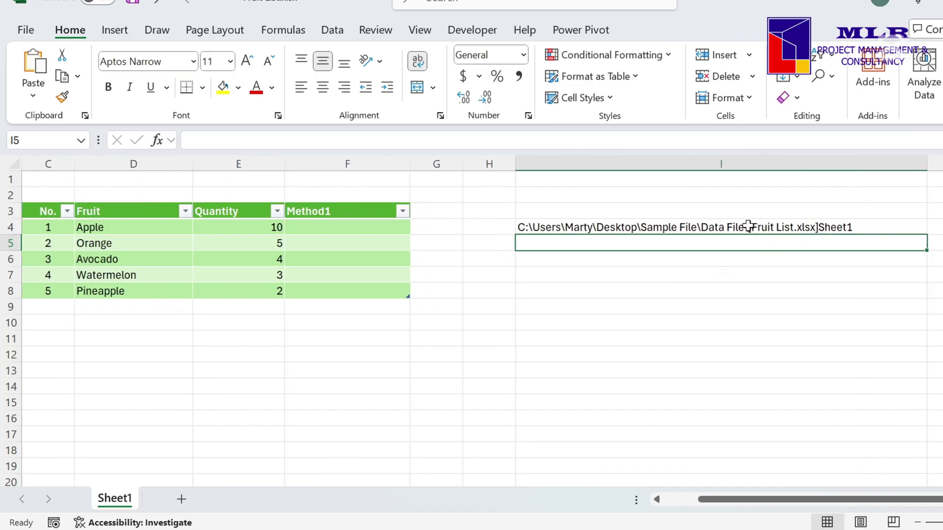
click(798, 226)
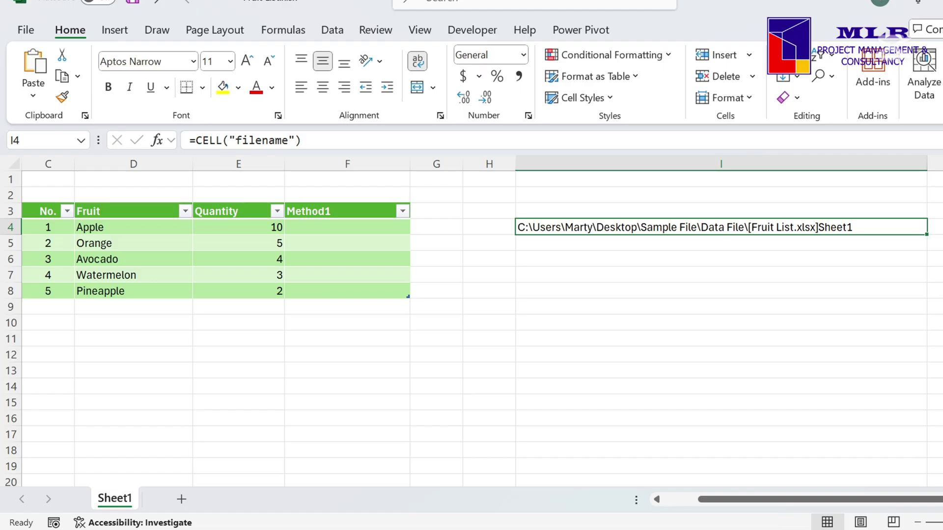
Inspect the CELL("filename") part of I4's formula, keep the result, and select the first Method1 cell
click(322, 230)
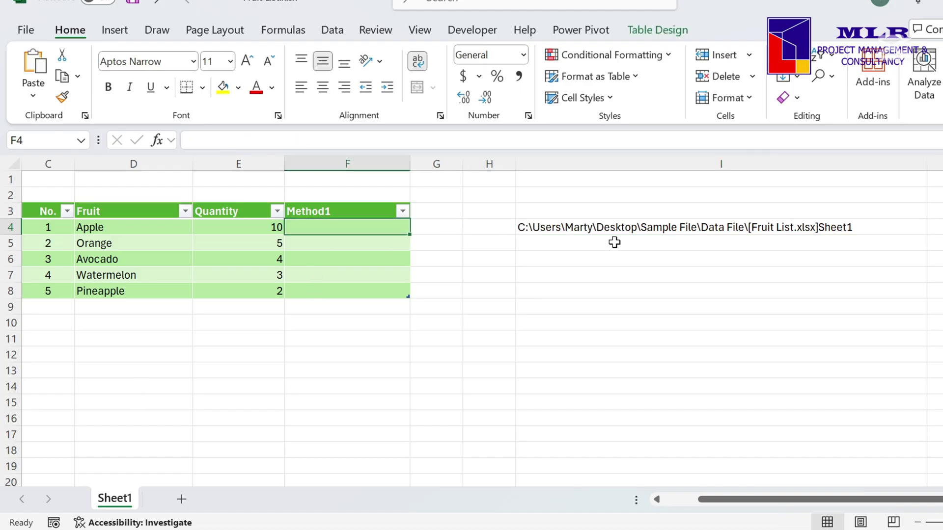
click(614, 227)
click(300, 140)
drag(301, 140, 196, 141)
key(ctrl+c)
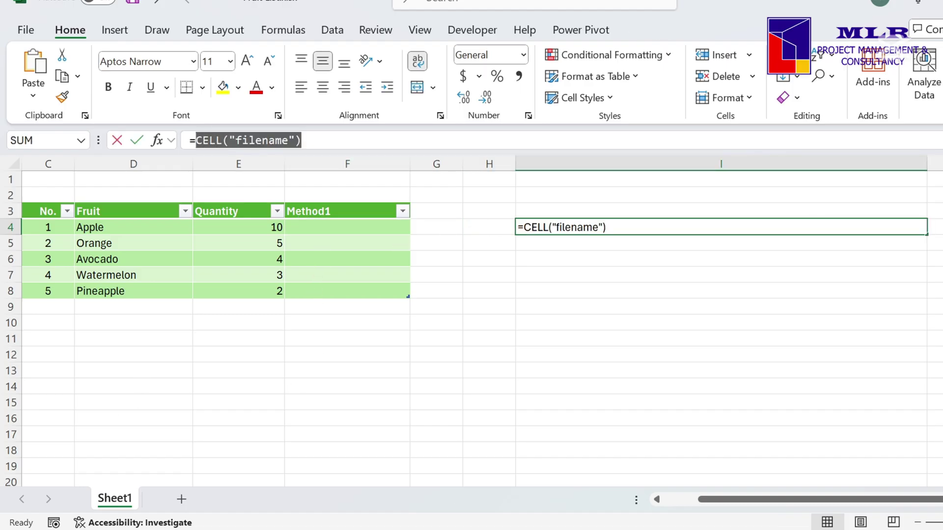
key(Escape)
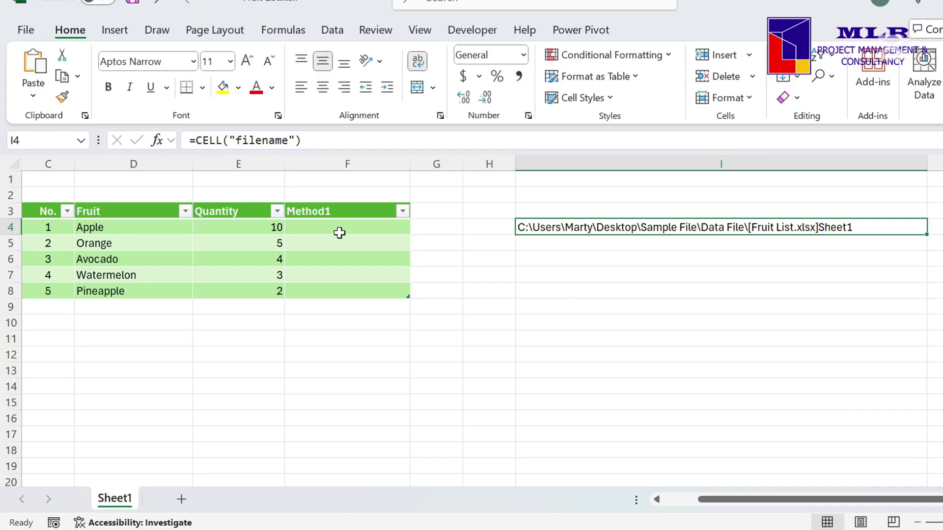
click(366, 229)
Enter a MID formula using FIND("[") and FIND("]") on CELL("filename") in F4, returning [Fruit List.xlsx
text(=)
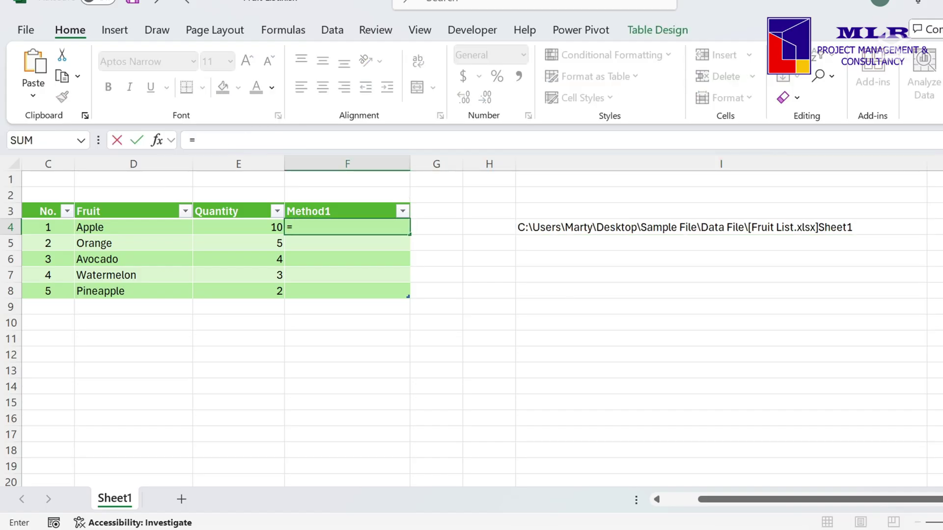
text(M)
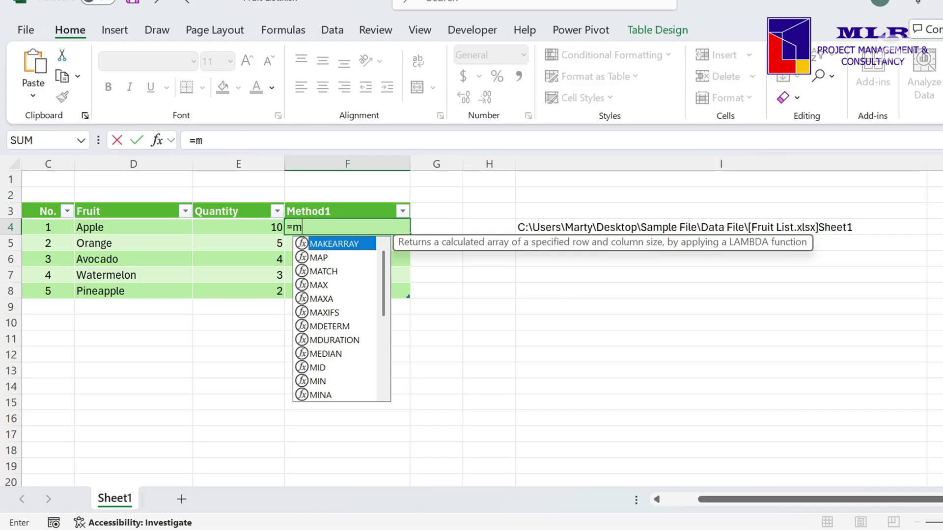
key(Caps_Lock)
text(ID()
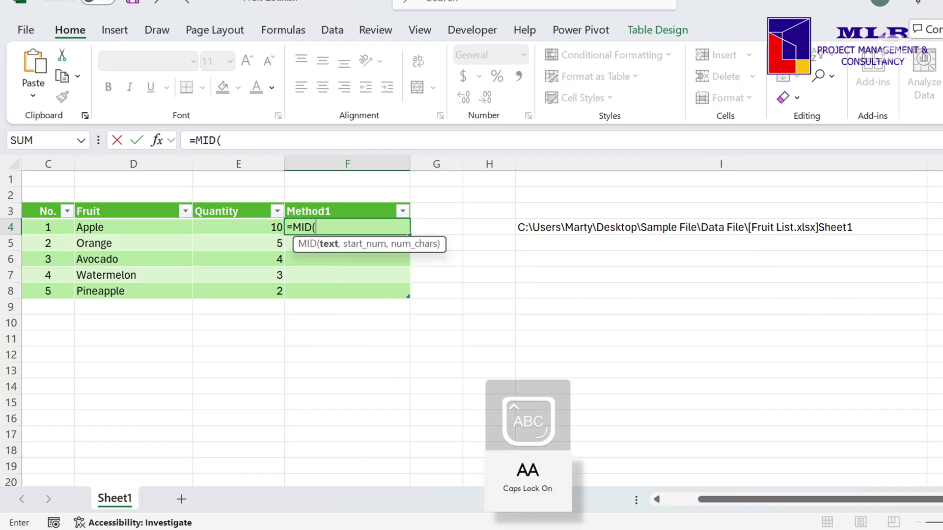
text(CELL("filename"))
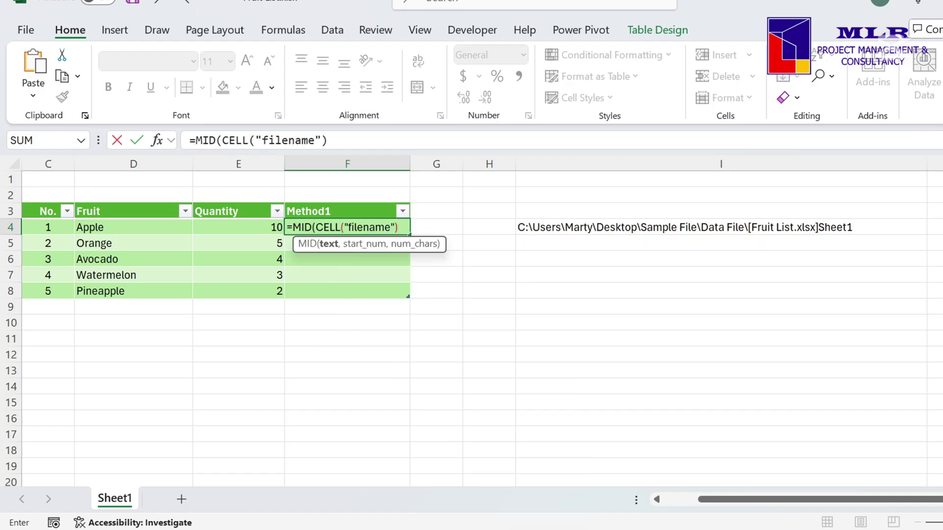
text(,)
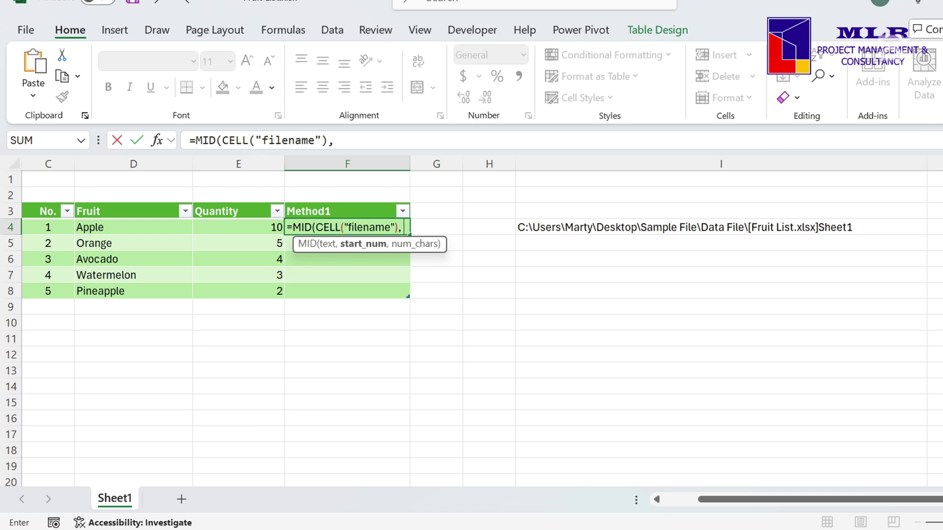
text(FIND)
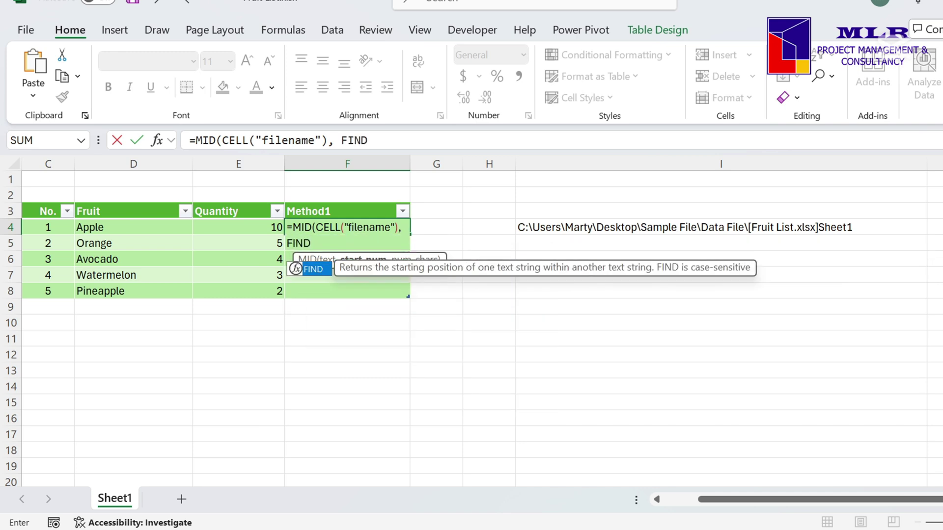
text(()
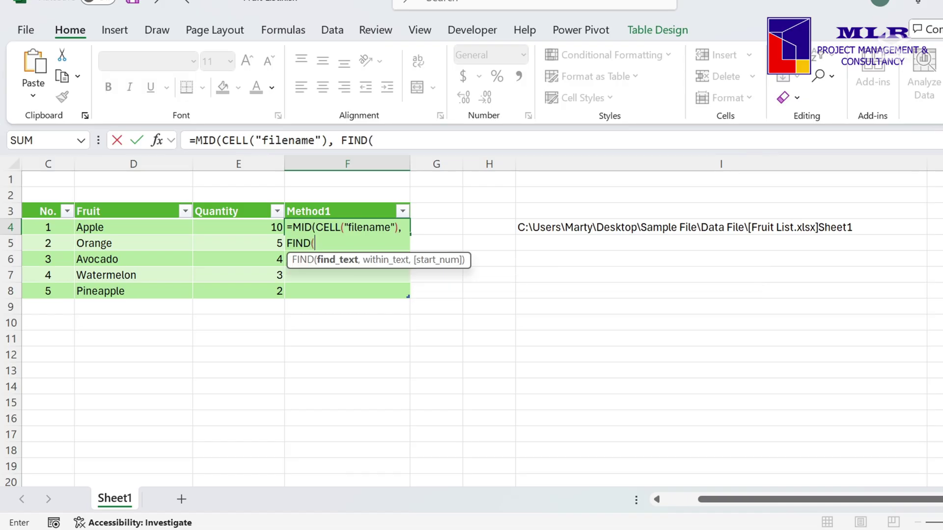
text("[",)
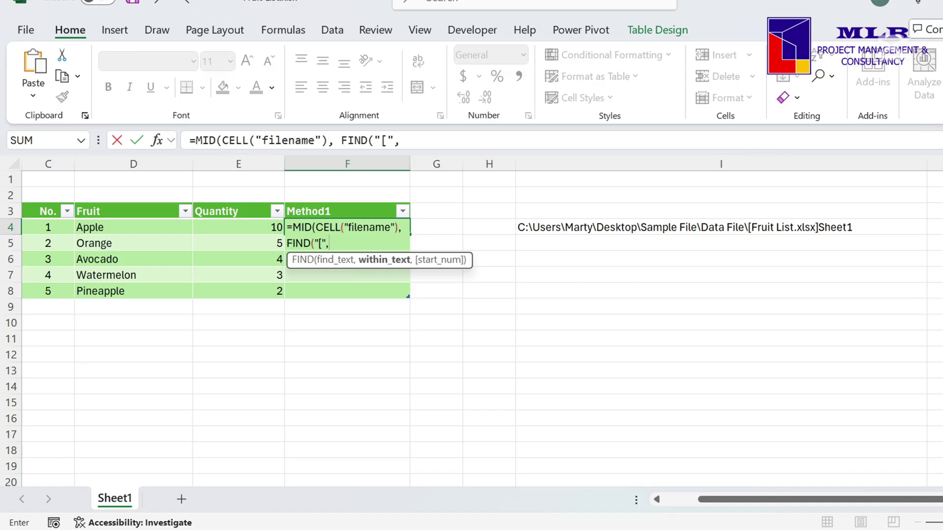
key(ctrl+v)
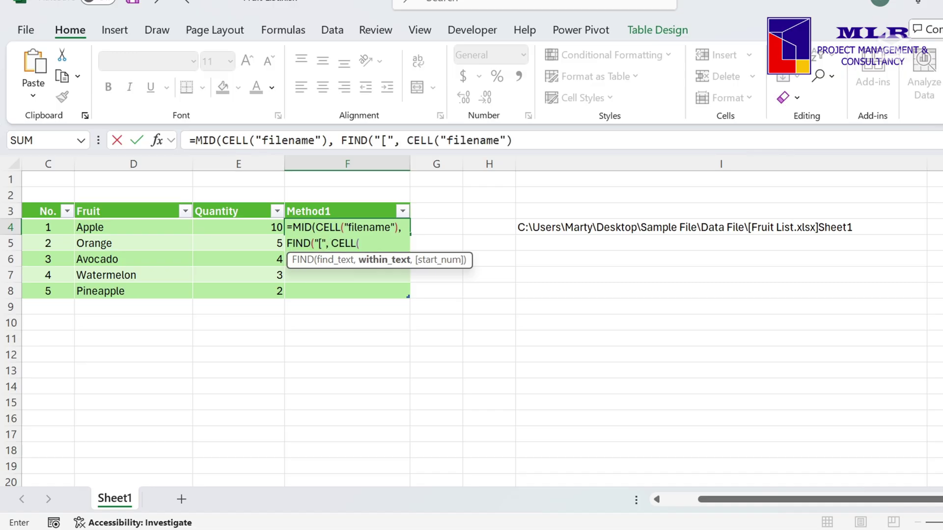
text(, 1)
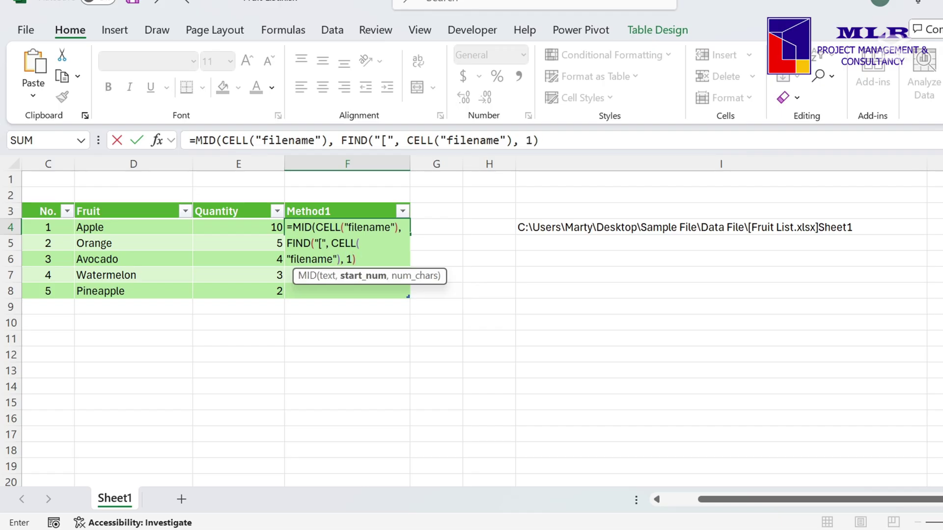
text(,)
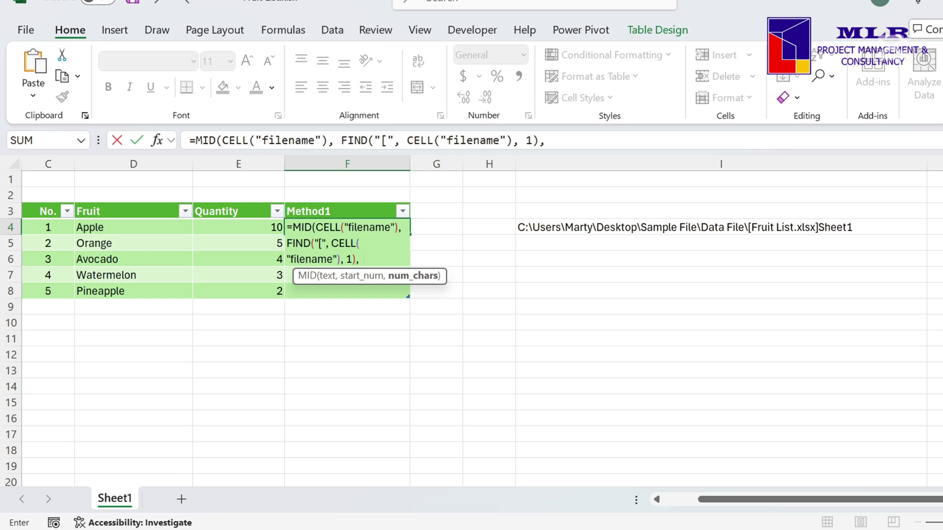
text(FIND)
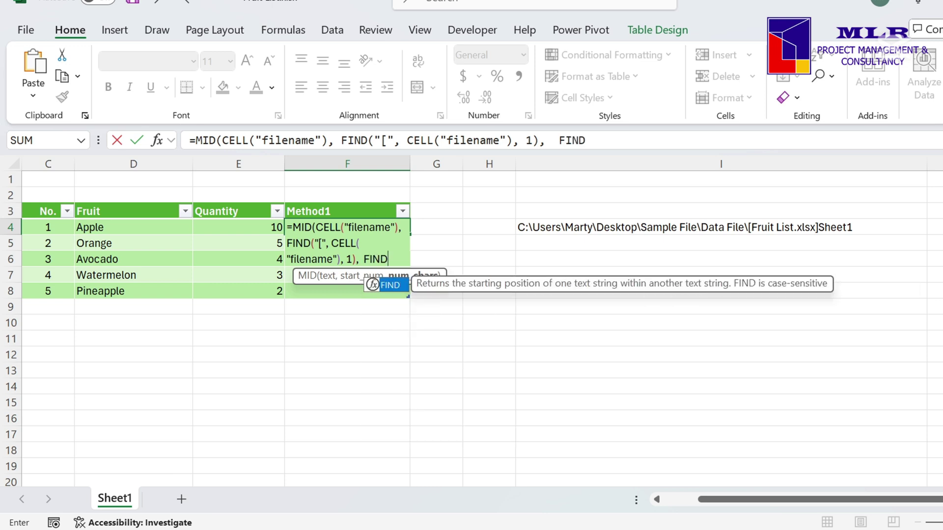
text(()
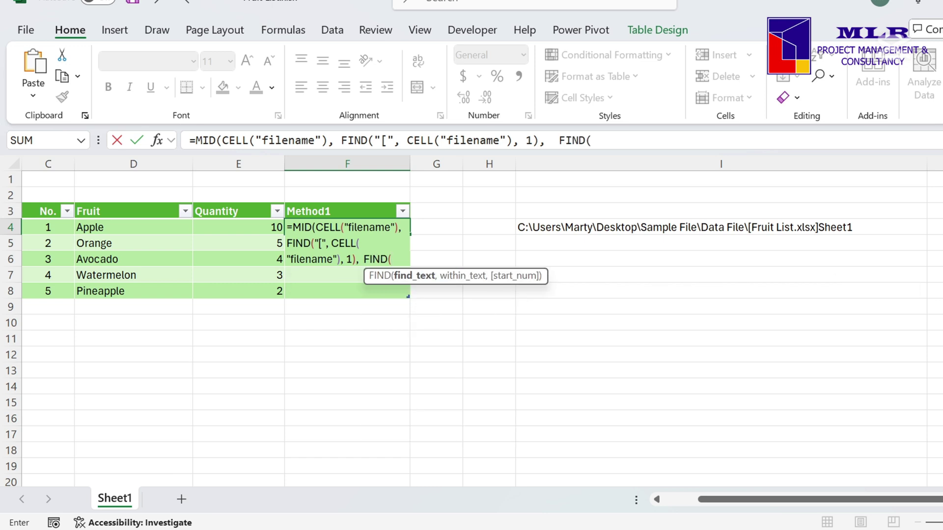
text("]",)
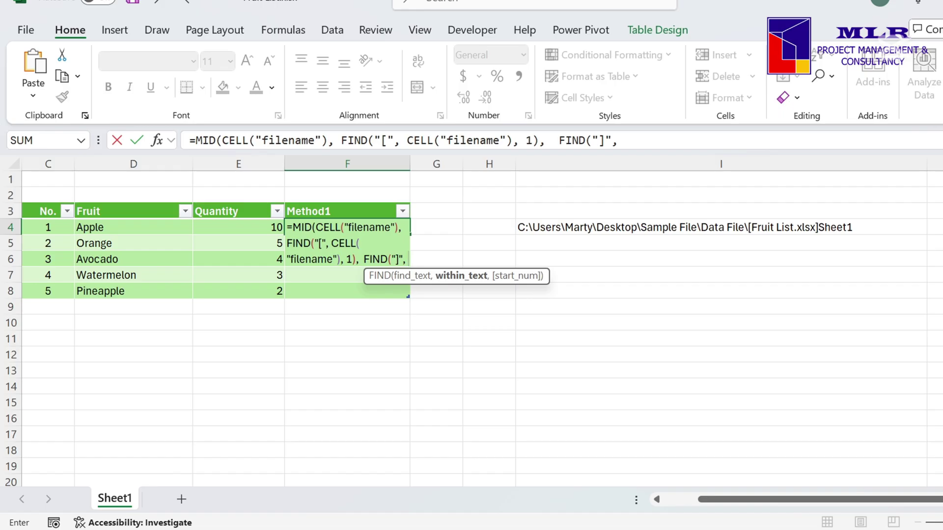
text( CELL("filename"))
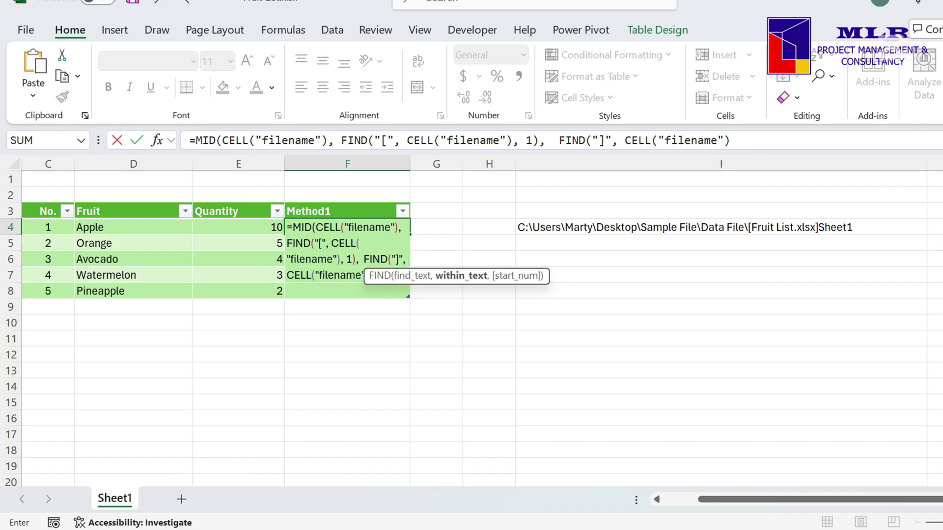
text(,)
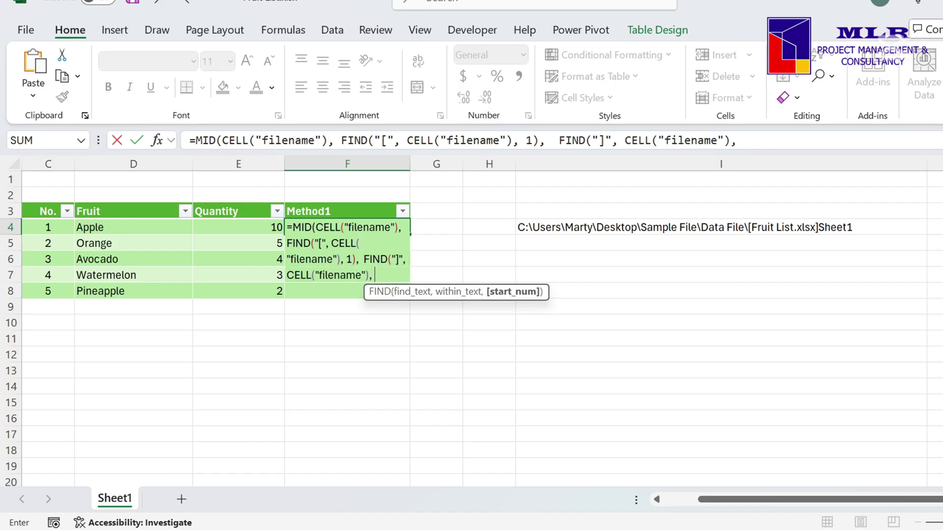
text( 1))
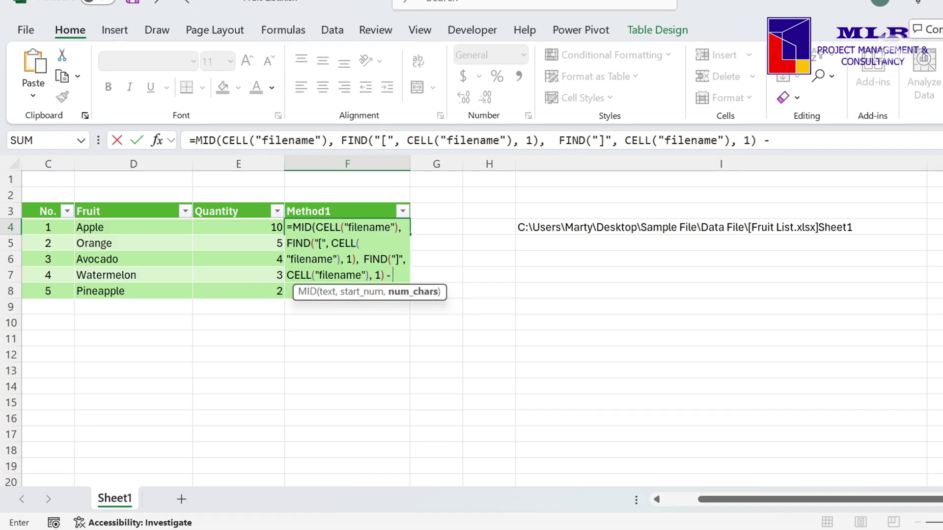
text( - FI)
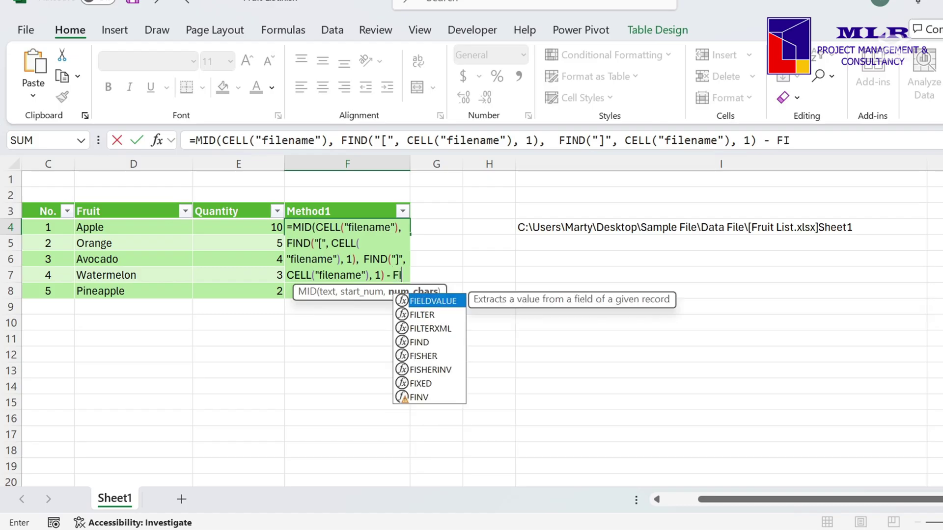
text(ND(")
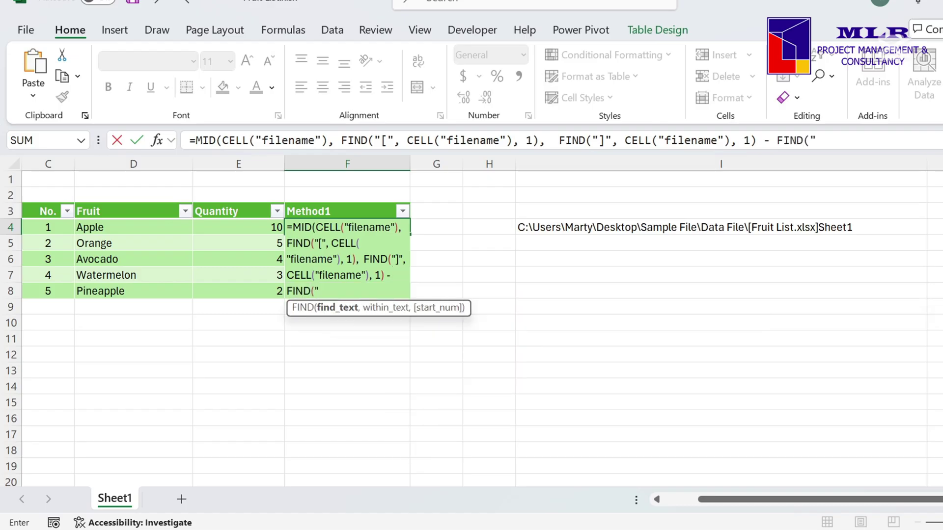
text([", CELL("filename")
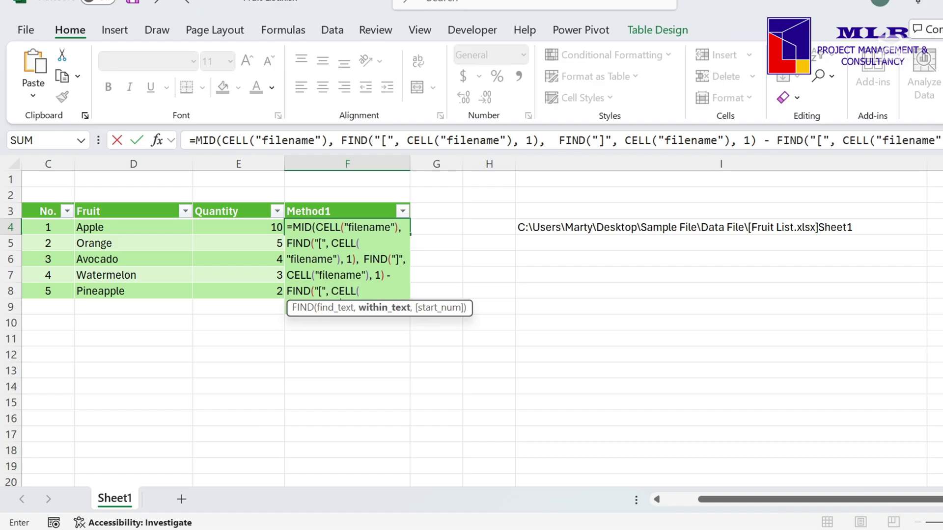
text(),)
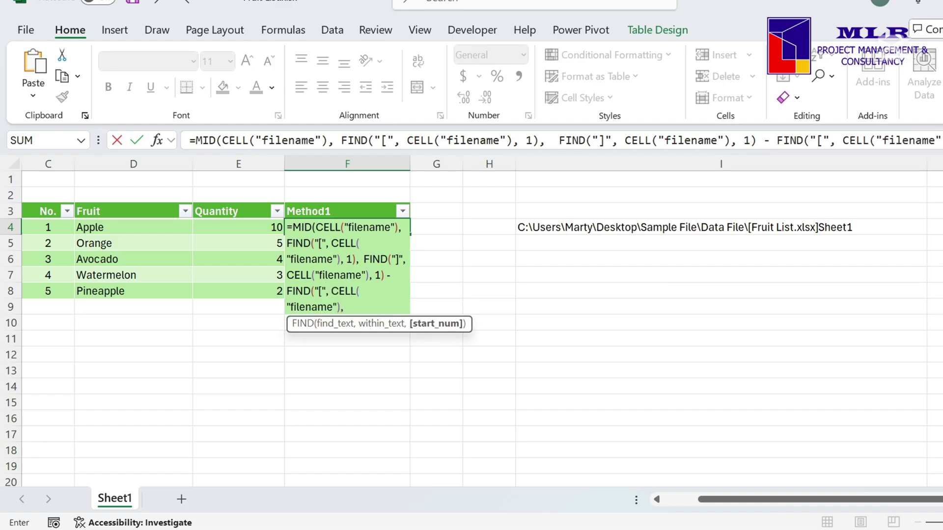
text( 1))
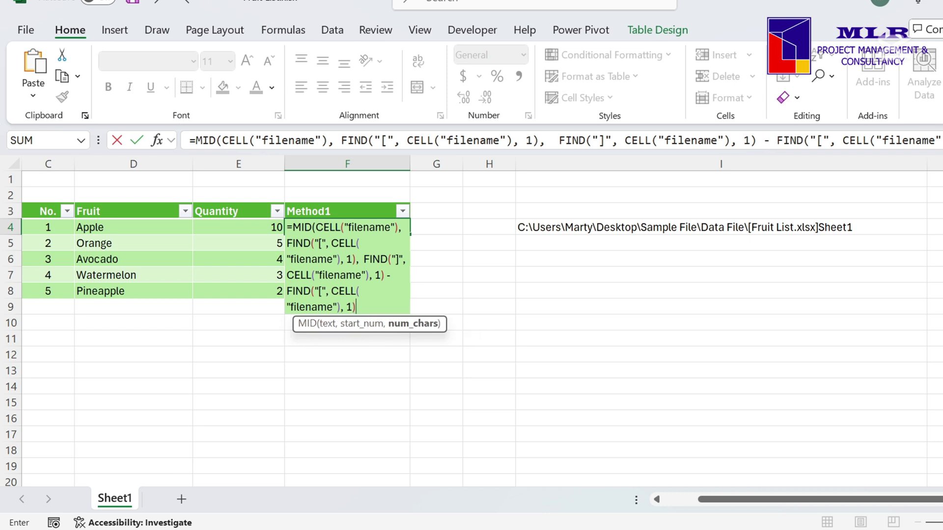
text())
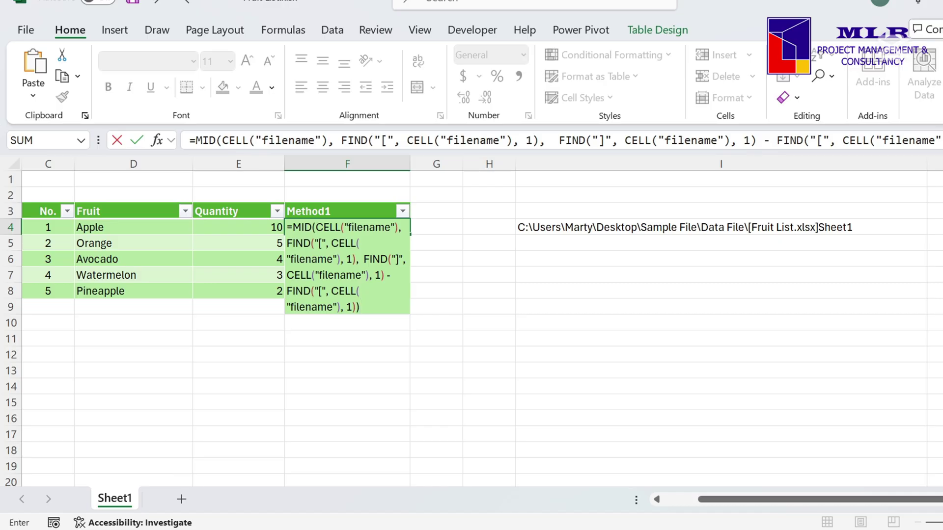
key(Return)
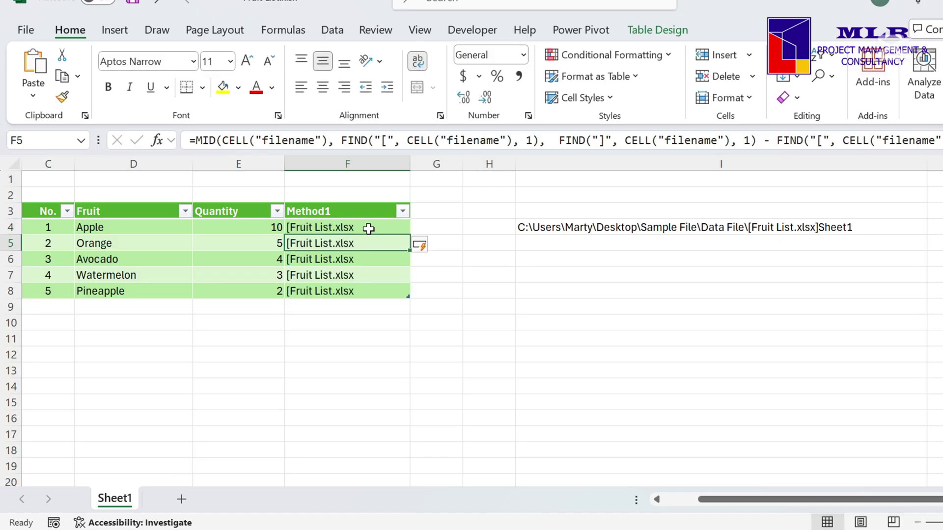
Add +1 and -1 to the MID formula so Method1 shows Fruit List.xlsx without brackets
drag(410, 164, 440, 165)
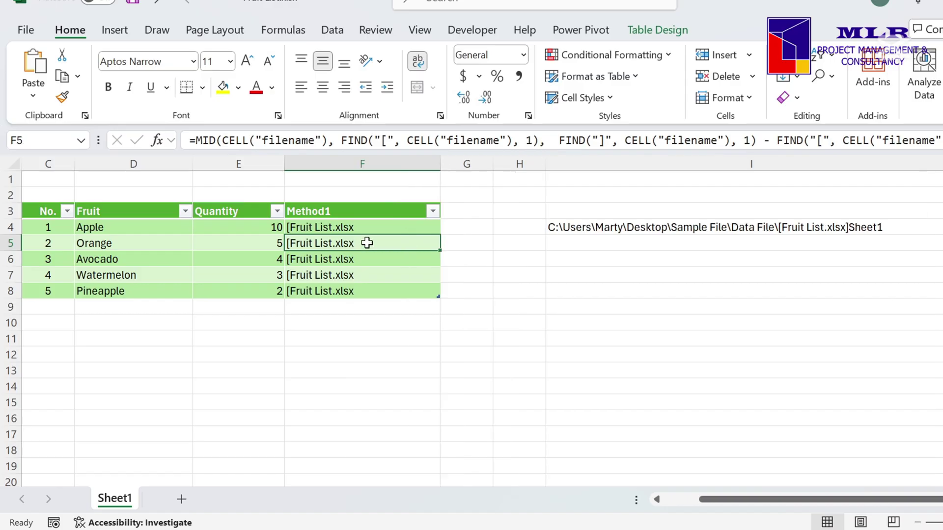
key(Up)
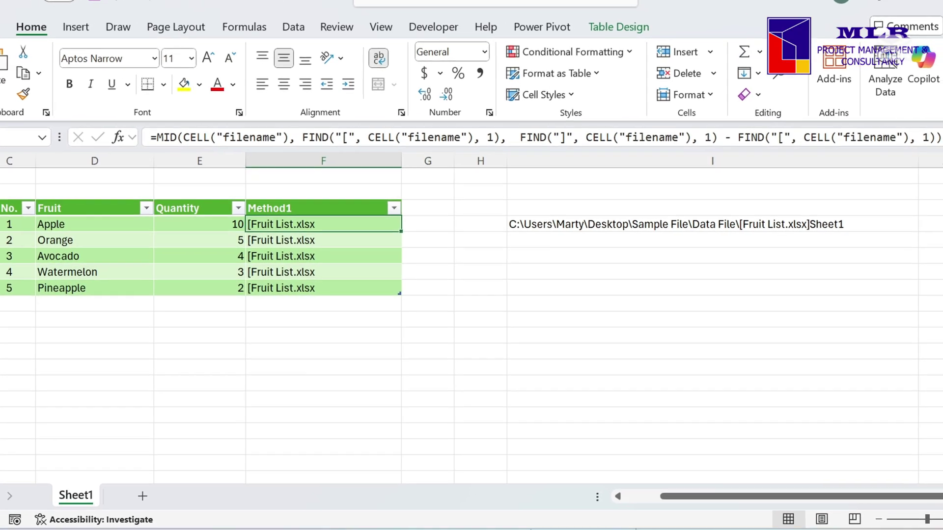
click(475, 137)
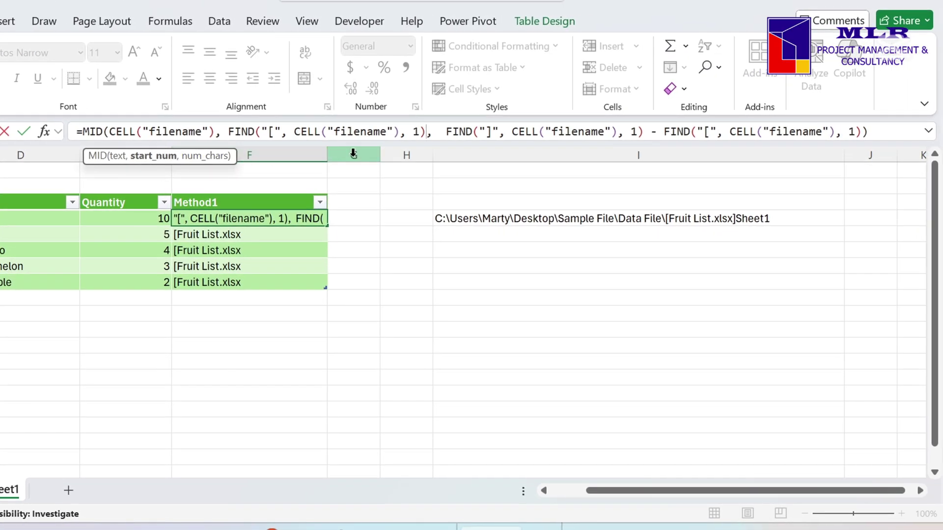
text(+1)
key(Return)
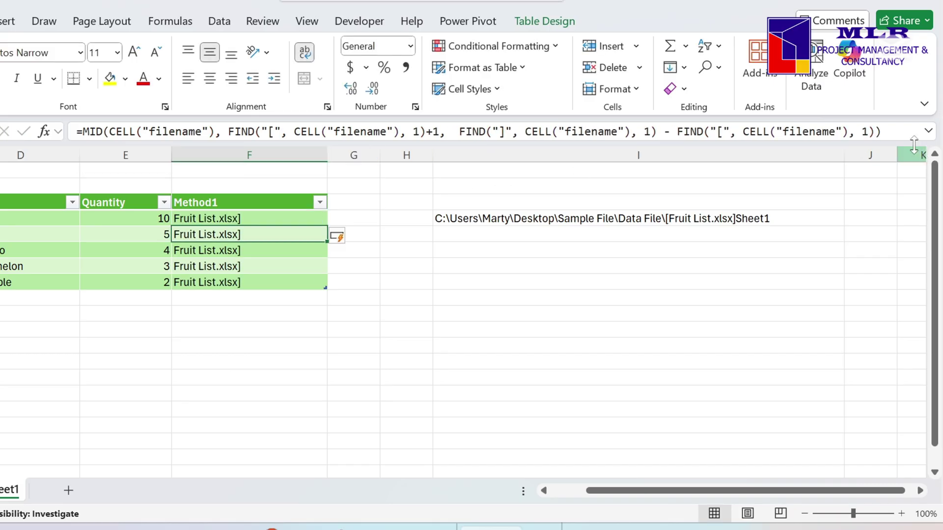
click(904, 134)
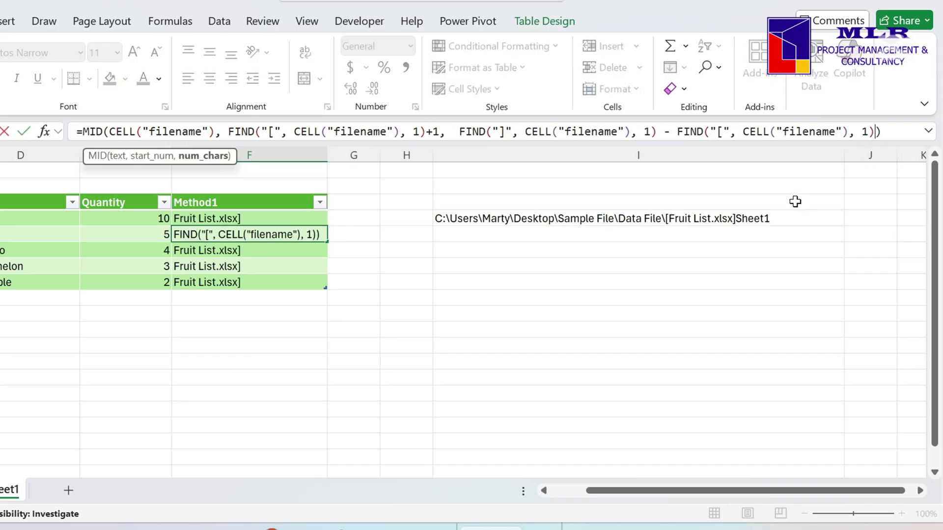
text(-1)
key(Return)
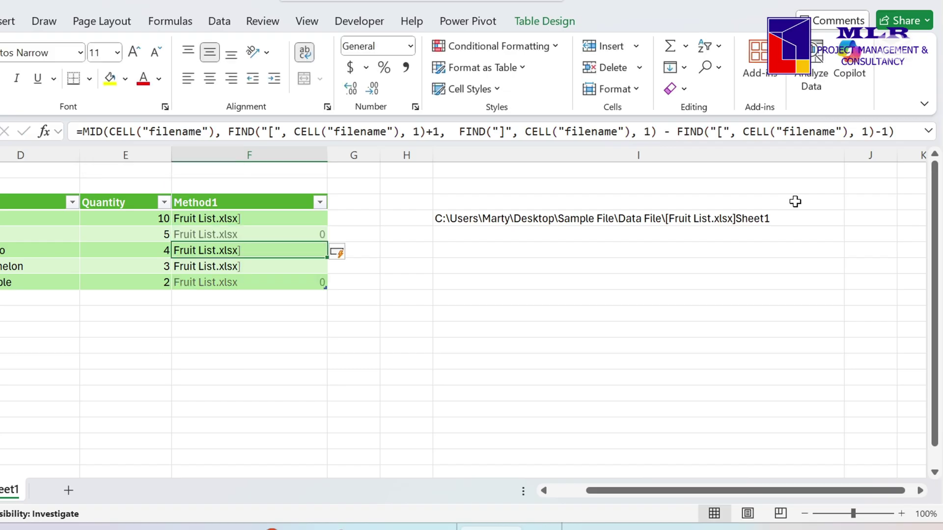
Delete the helper filename formula from cell I4
click(543, 219)
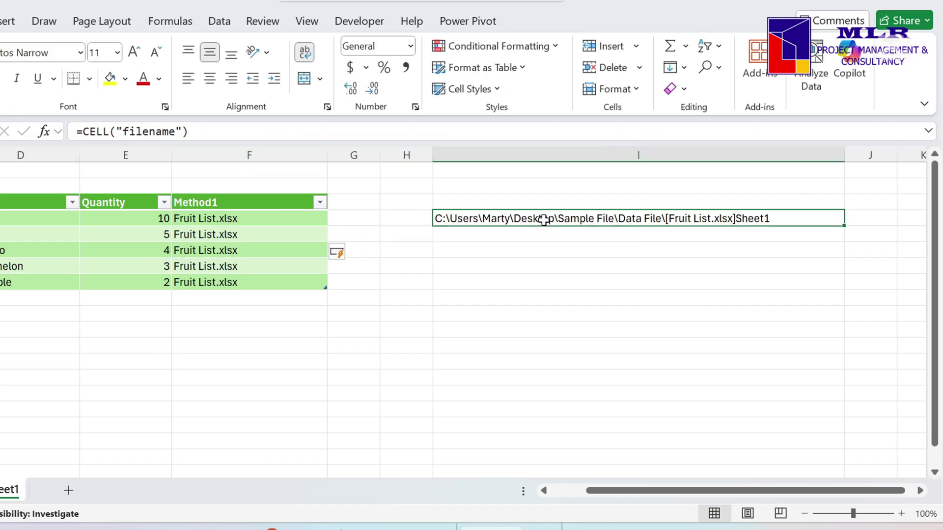
key(Delete)
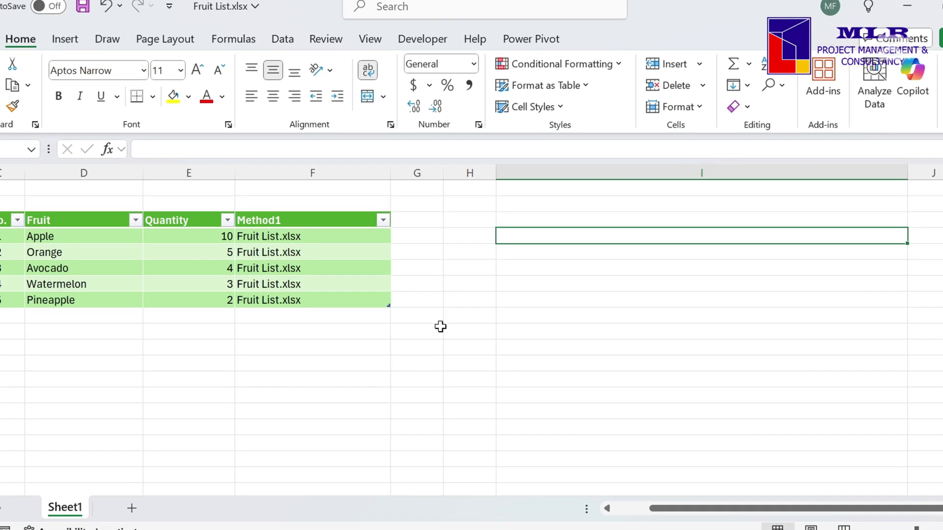
click(376, 320)
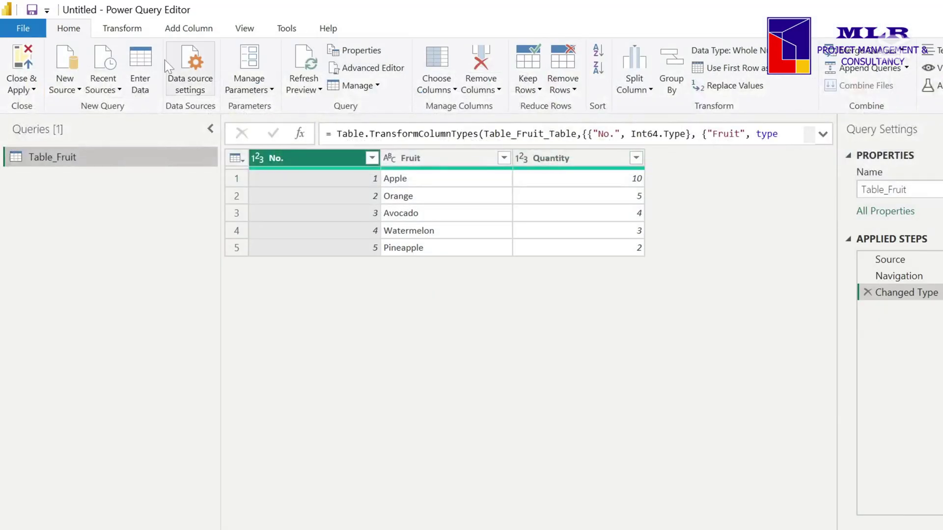
Refresh the Table_Fruit preview to pull in the new Method1 column
click(303, 69)
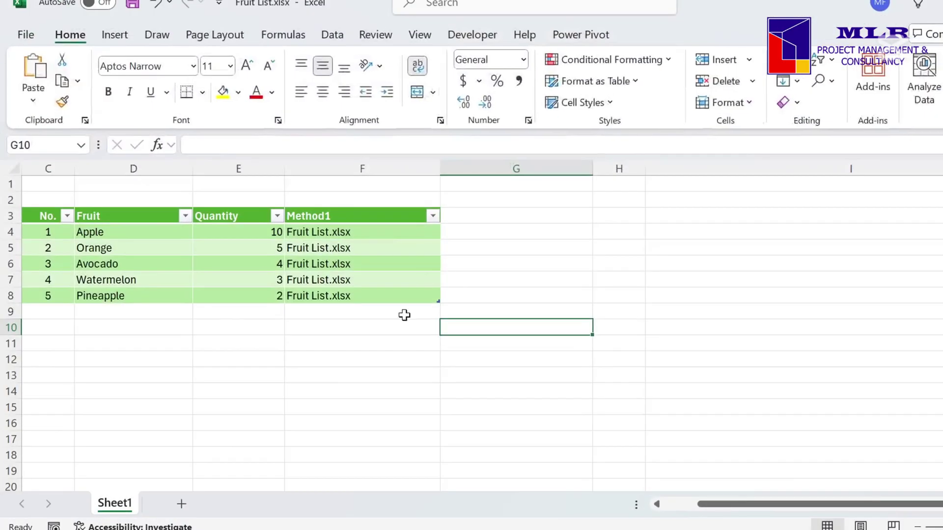
Select the fruit table's columns, then close Excel and save the workbook changes
click(358, 166)
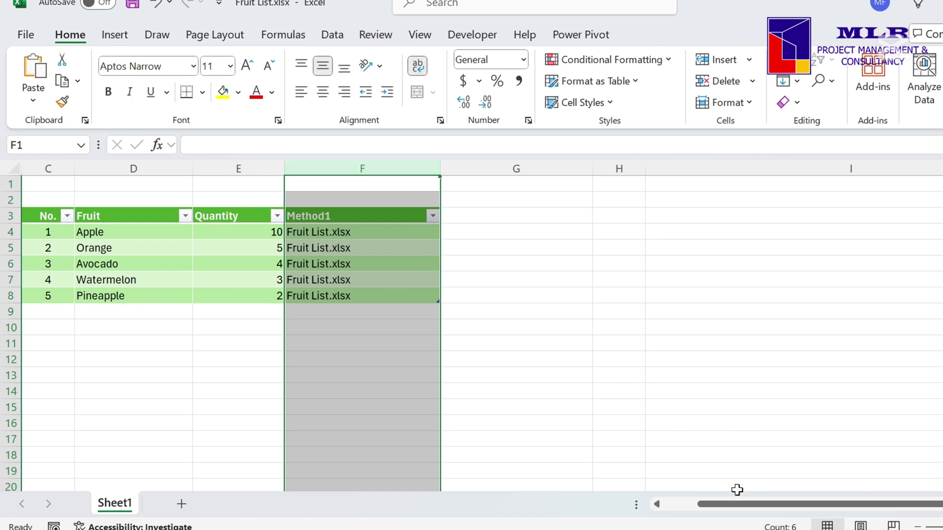
drag(715, 504, 680, 505)
drag(147, 215, 361, 302)
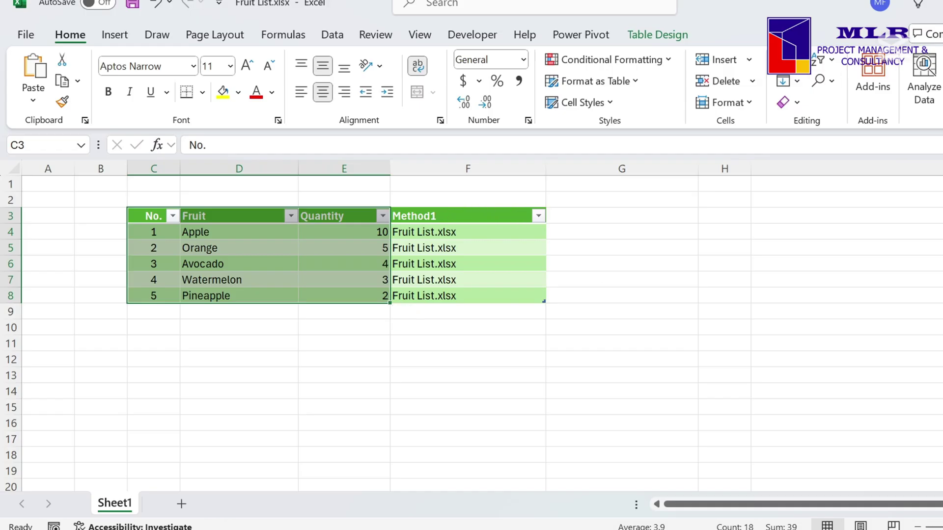
key(alt+F4)
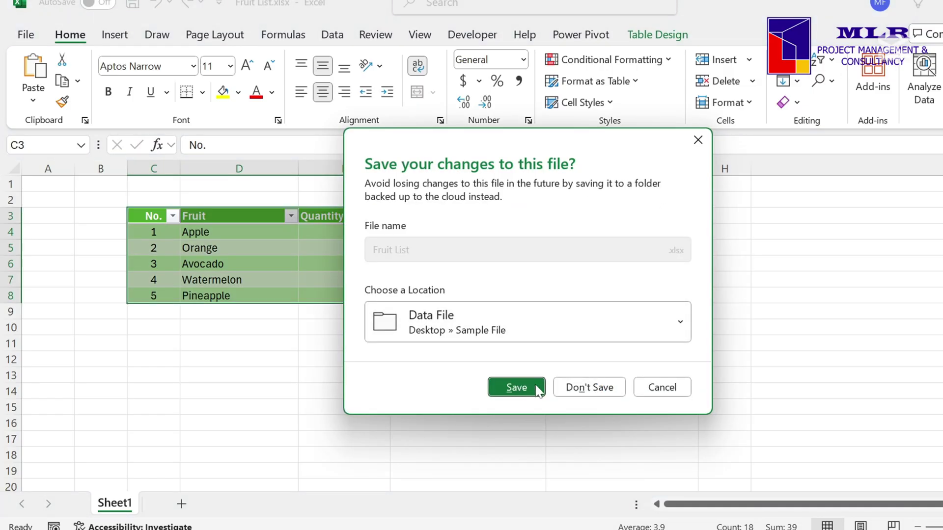
click(590, 399)
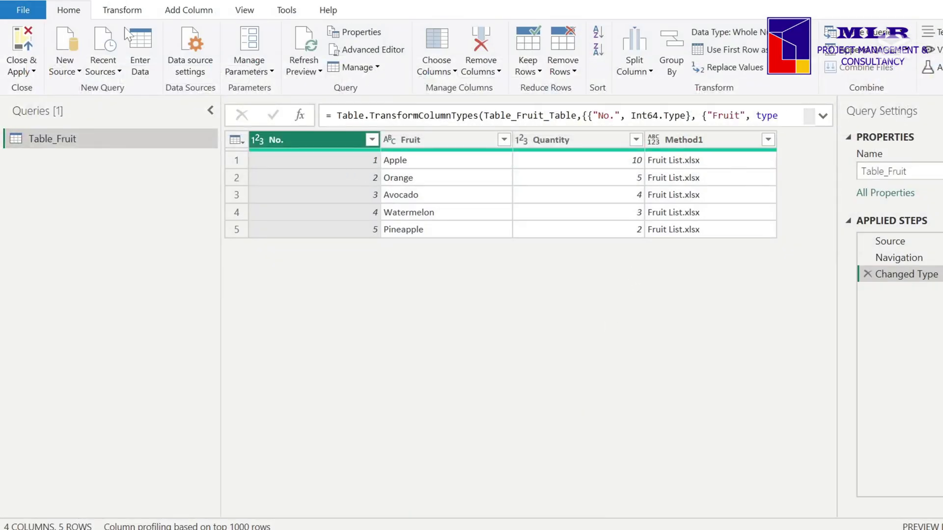
Start a new custom column from Add Column and name it Method2
click(191, 10)
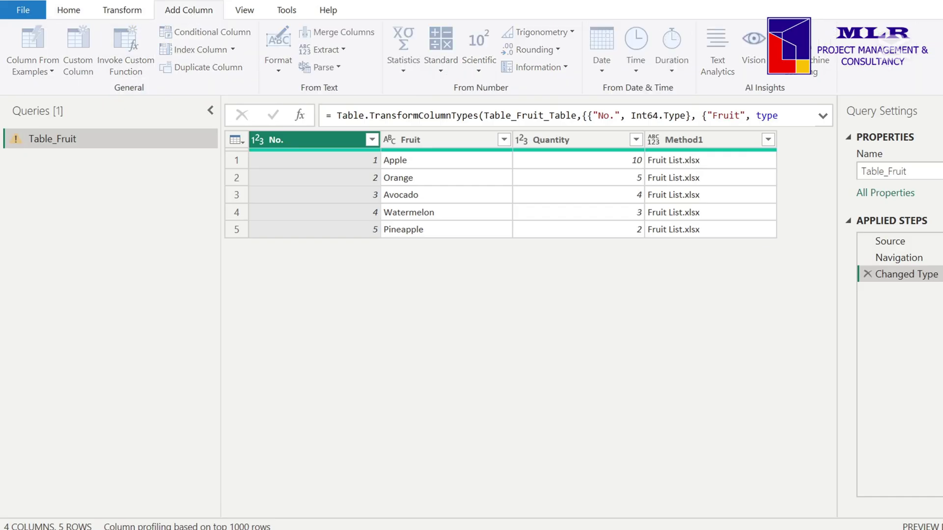
click(78, 49)
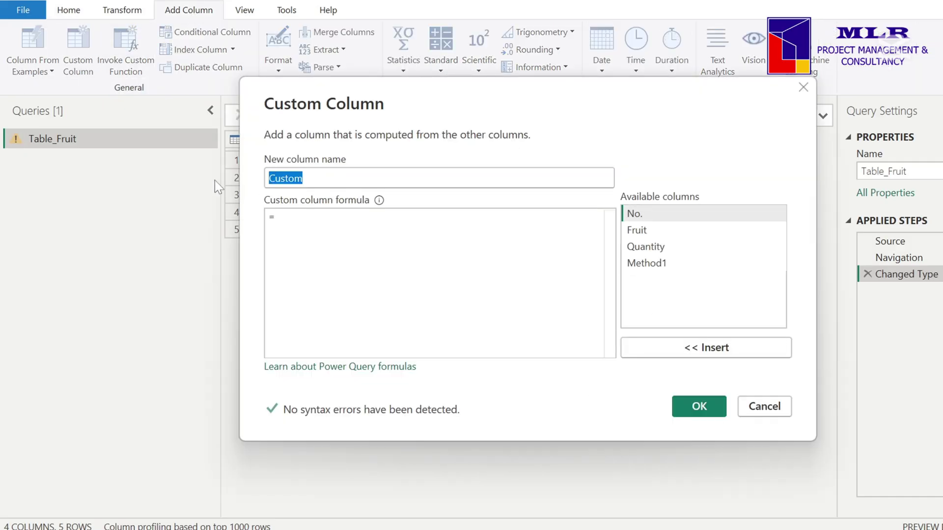
text(Mtho)
key(BackSpace)
key(BackSpace)
key(BackSpace)
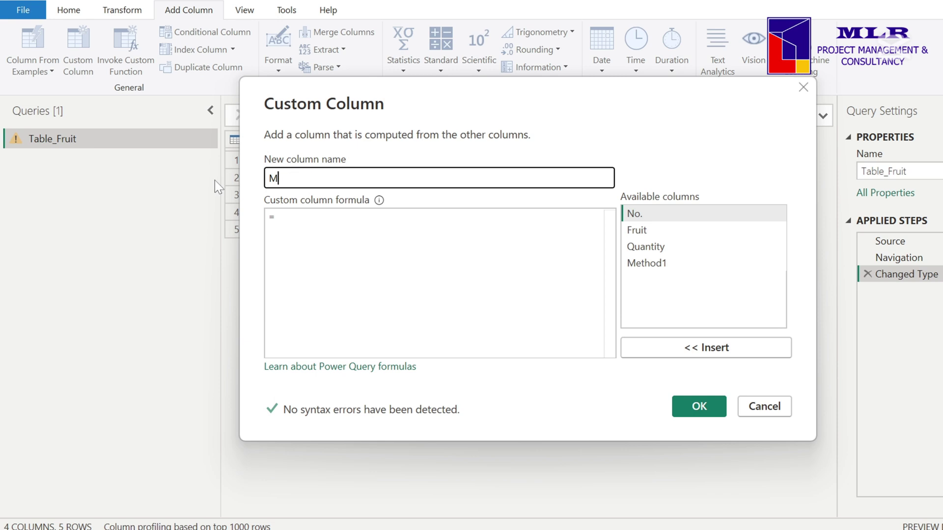
text(ethod2)
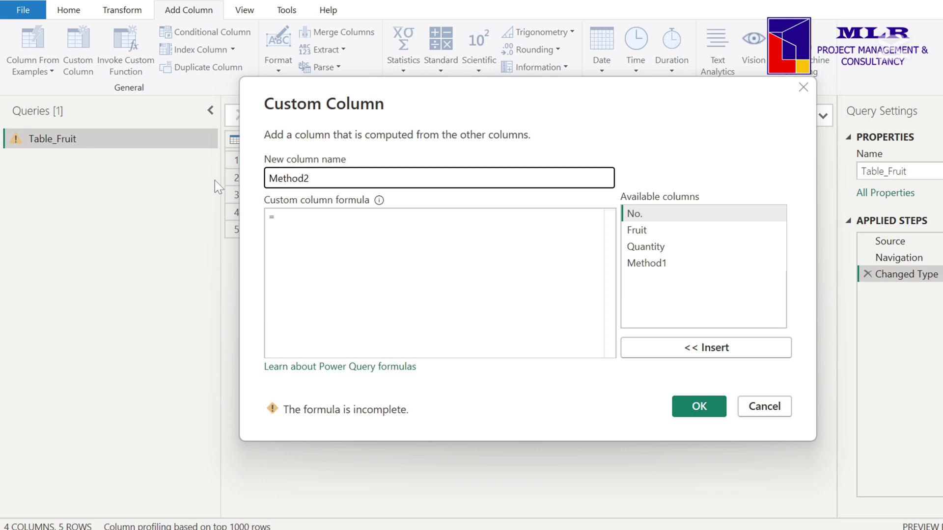
Define Method2 as Folder.Files("<Data File folder path>")[Name] and confirm the column
click(279, 216)
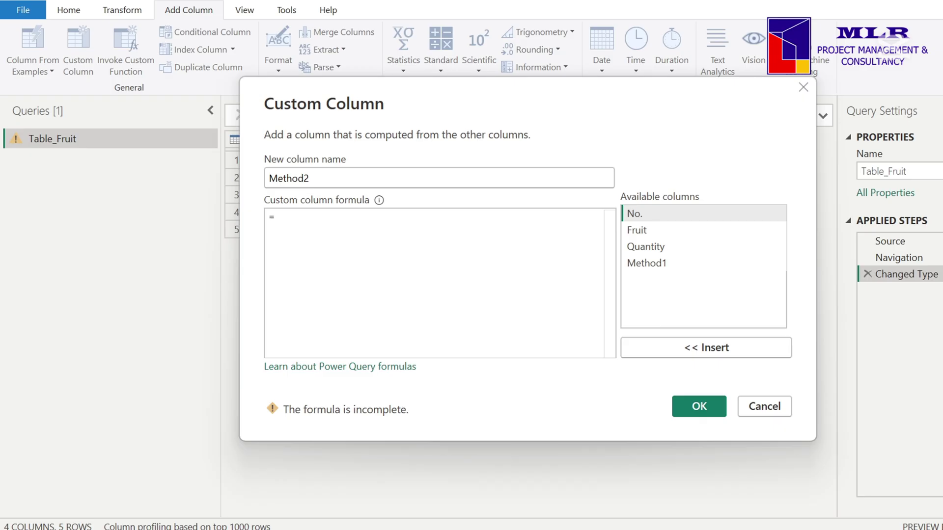
text(Folder.)
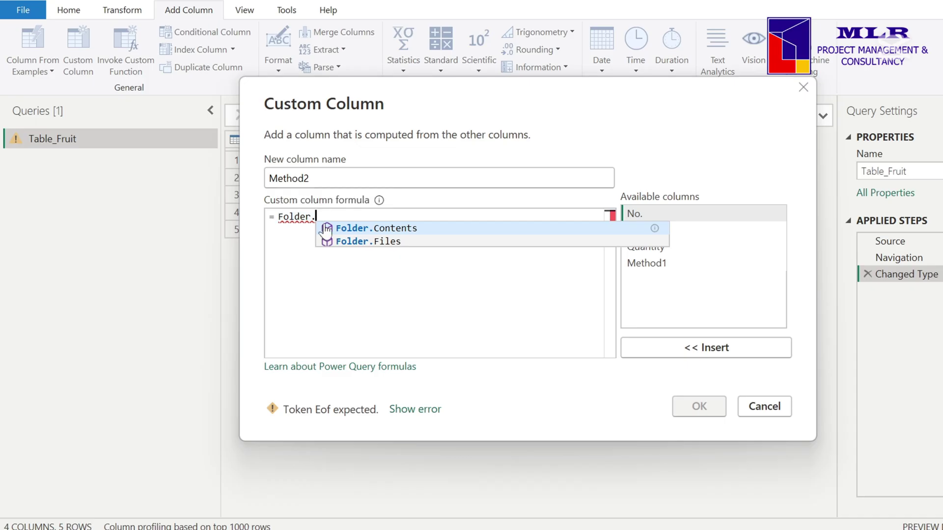
click(382, 241)
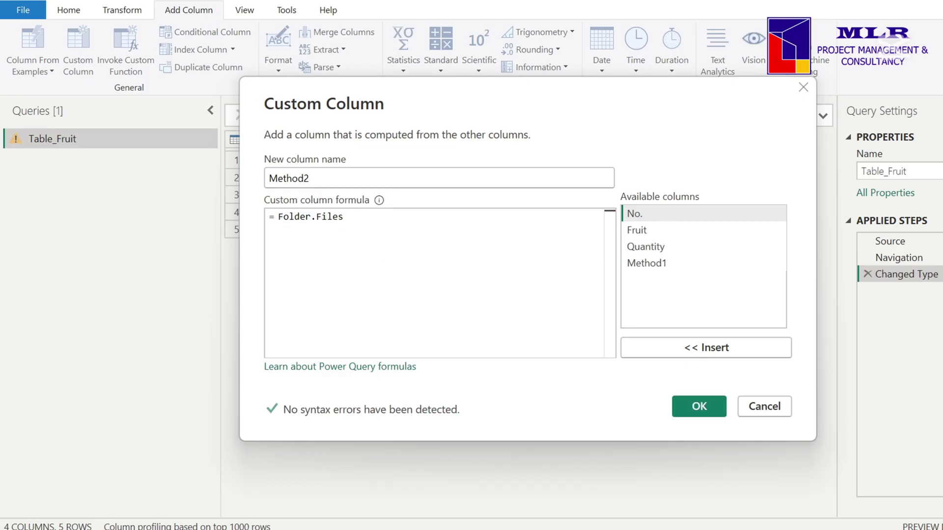
text(()
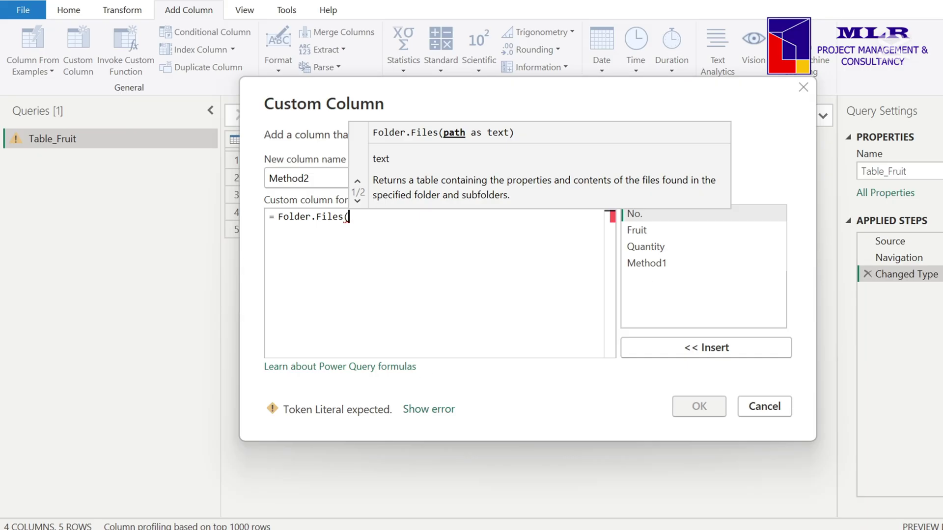
text(C:\Users\Marty\Desktop\Sample File\Data File)
click(348, 216)
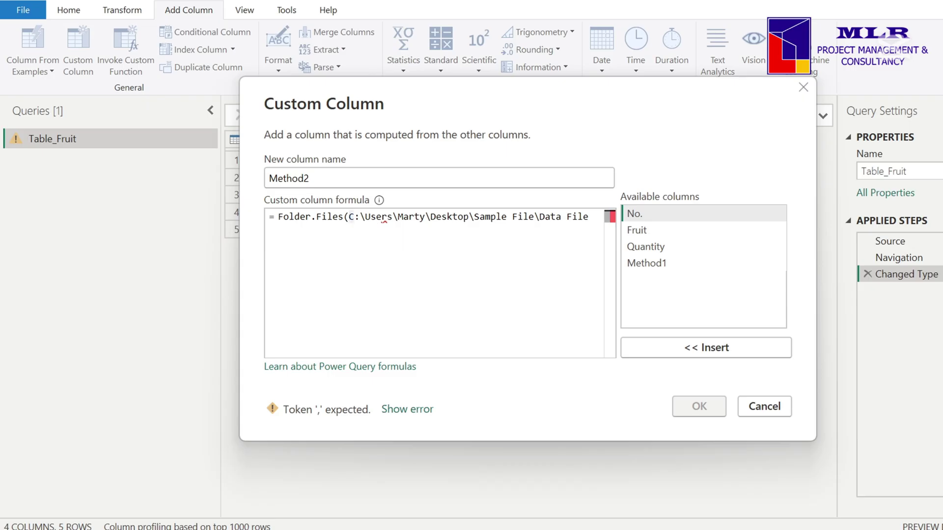
text(")
click(607, 220)
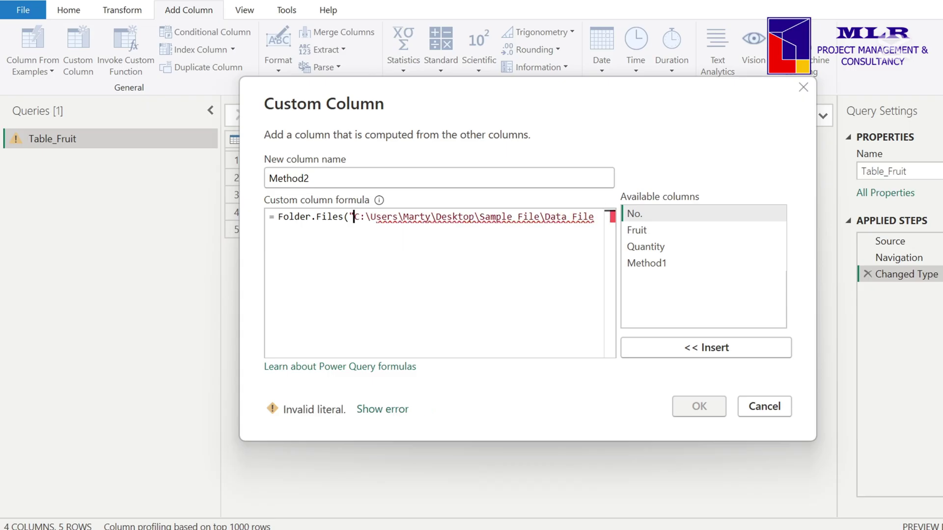
text(")
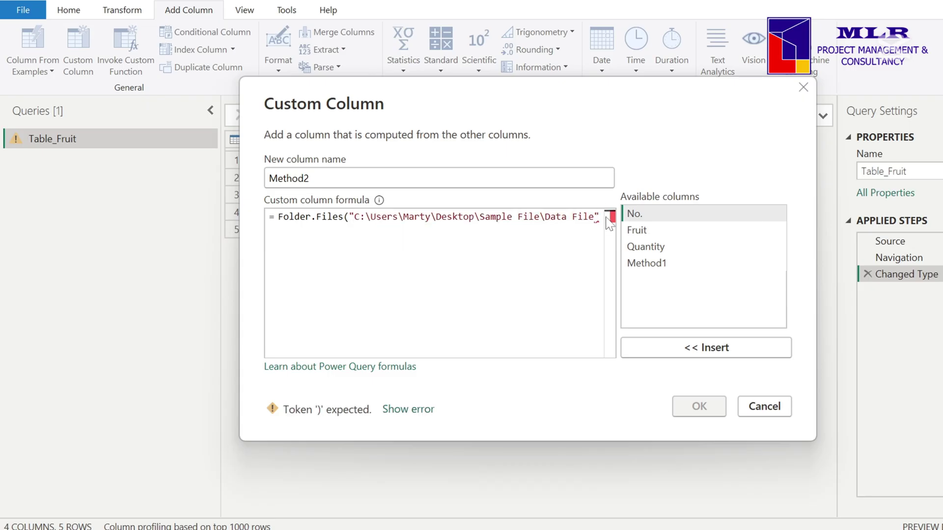
text(,)
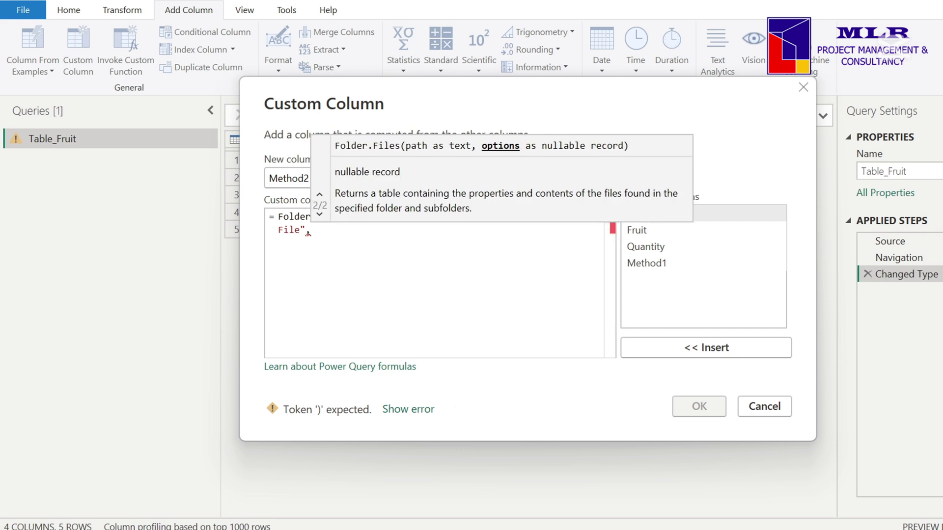
key(BackSpace)
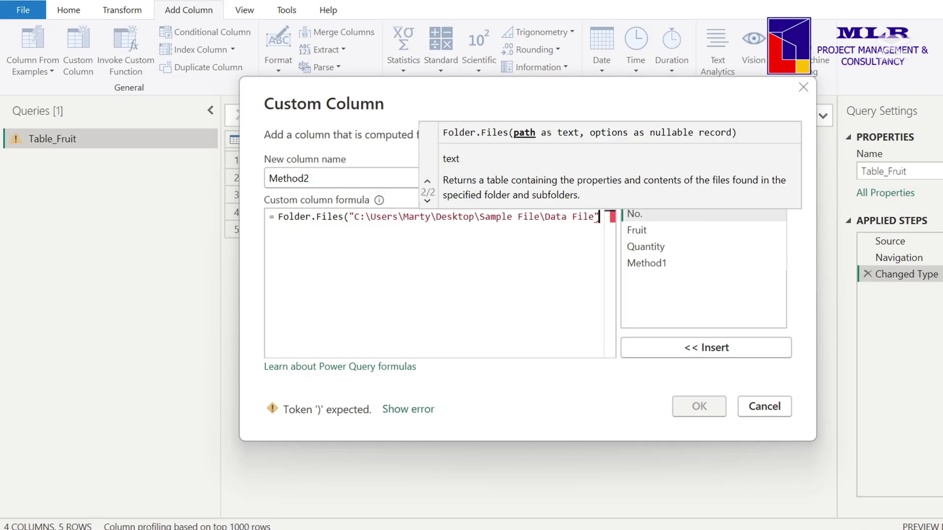
text())
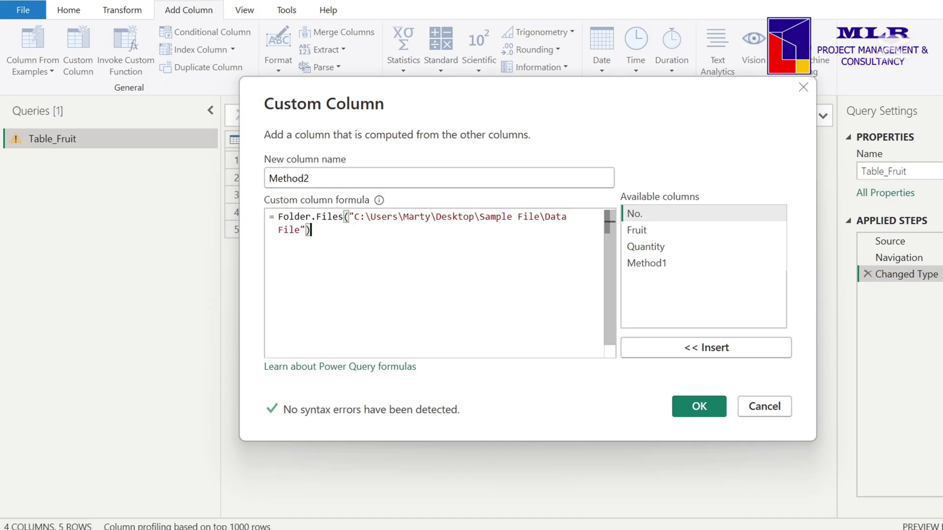
text([)
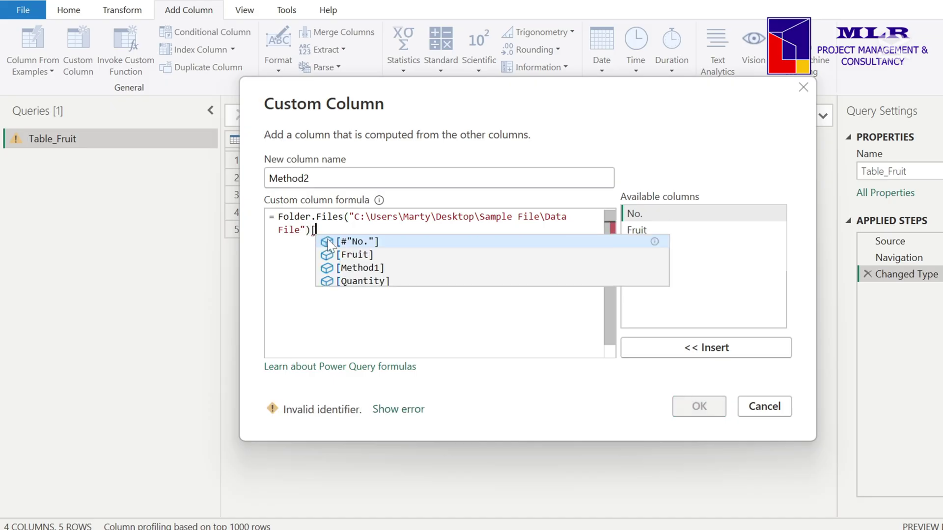
text(Name])
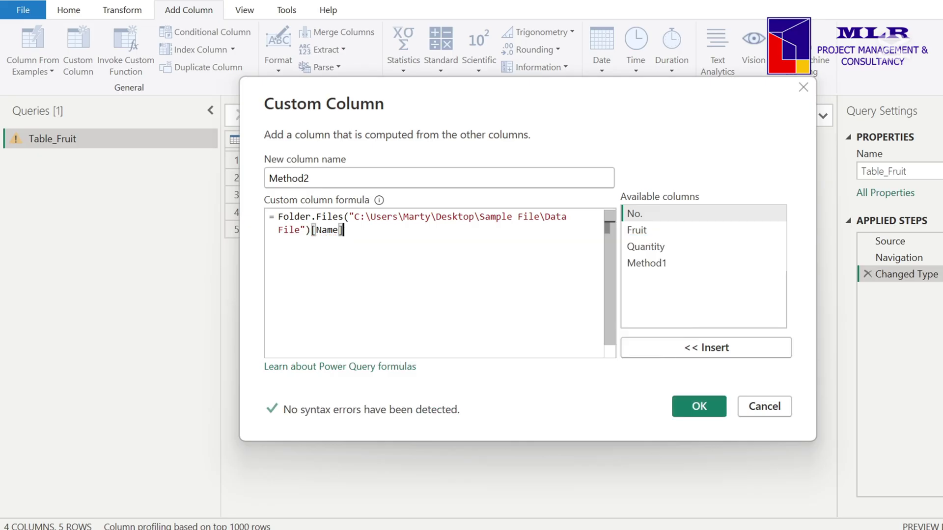
click(699, 407)
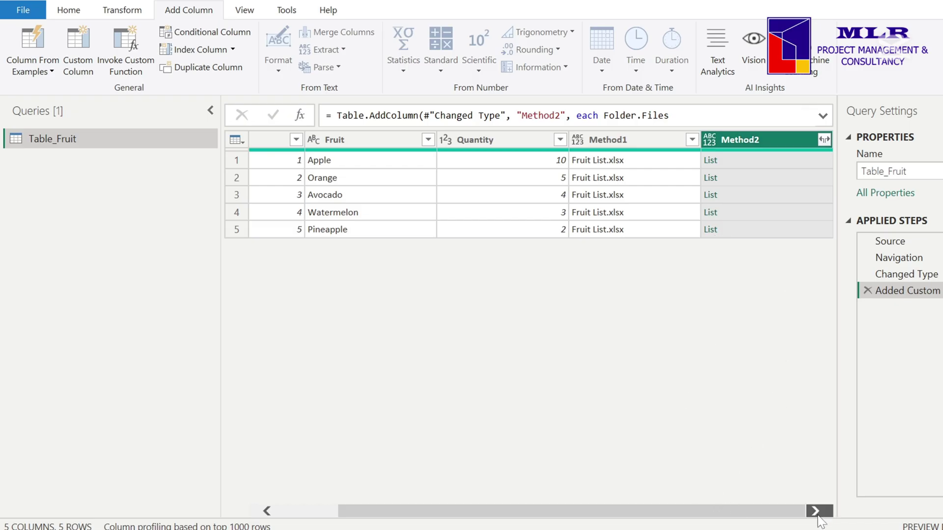
click(824, 140)
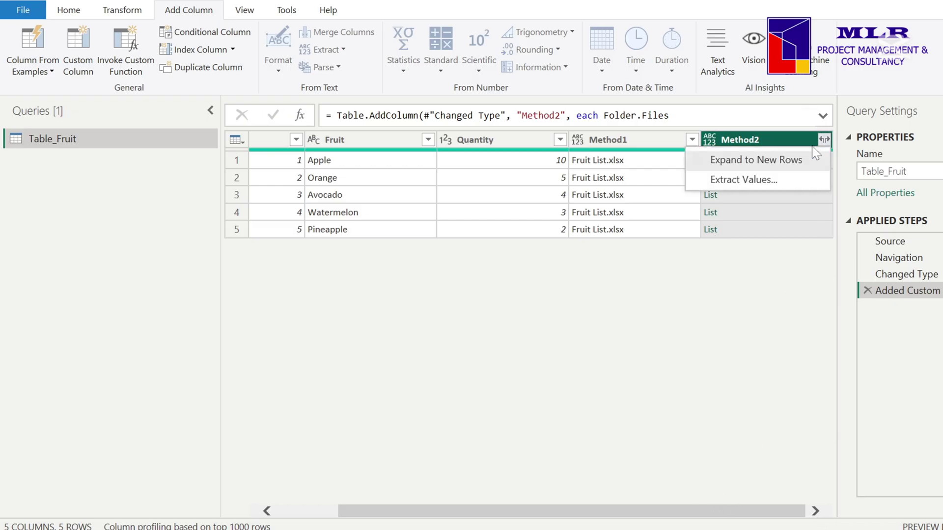
click(747, 160)
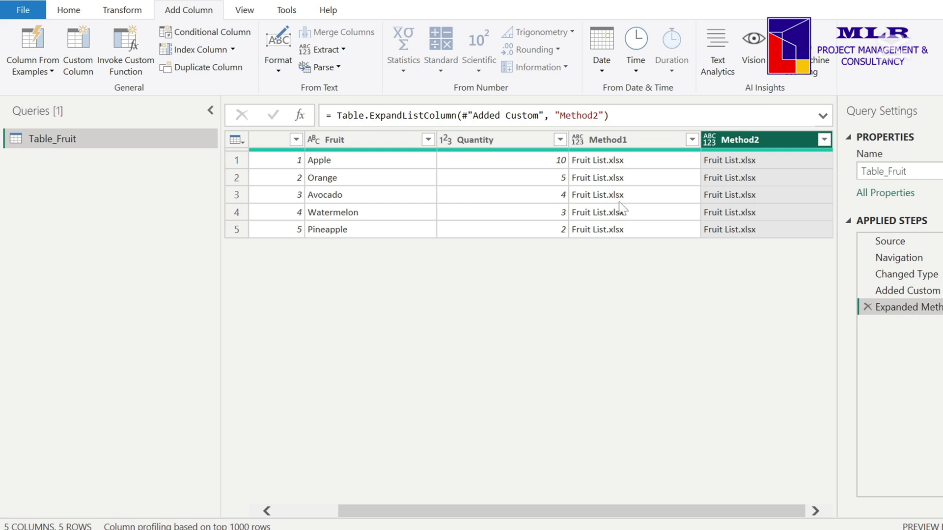
mouse_move(697, 150)
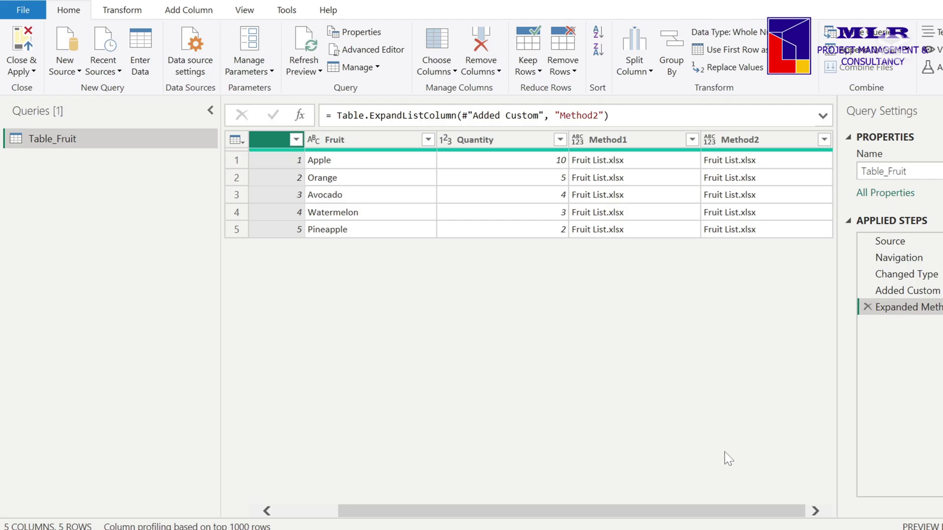
click(610, 170)
click(747, 163)
click(739, 167)
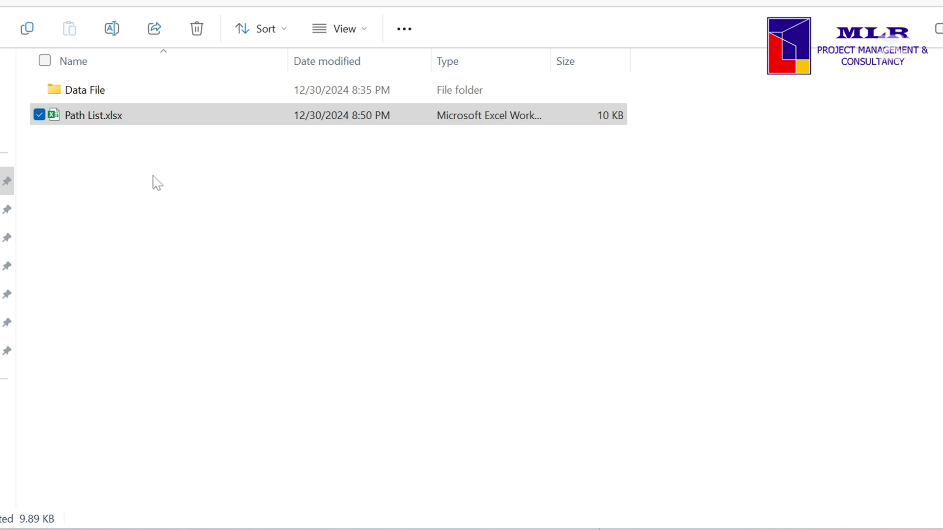
click(91, 124)
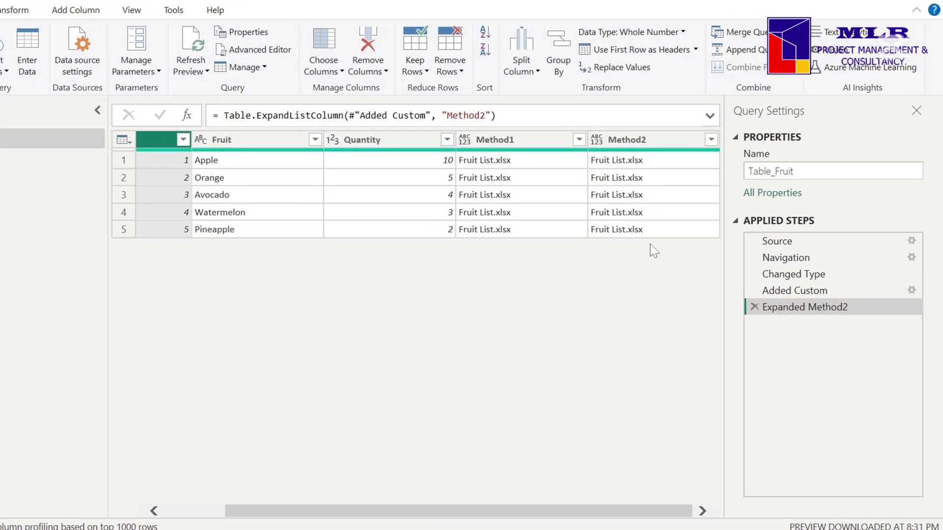
Copy the hard-coded Data File folder path from the Method2 column formula without changing it
click(909, 290)
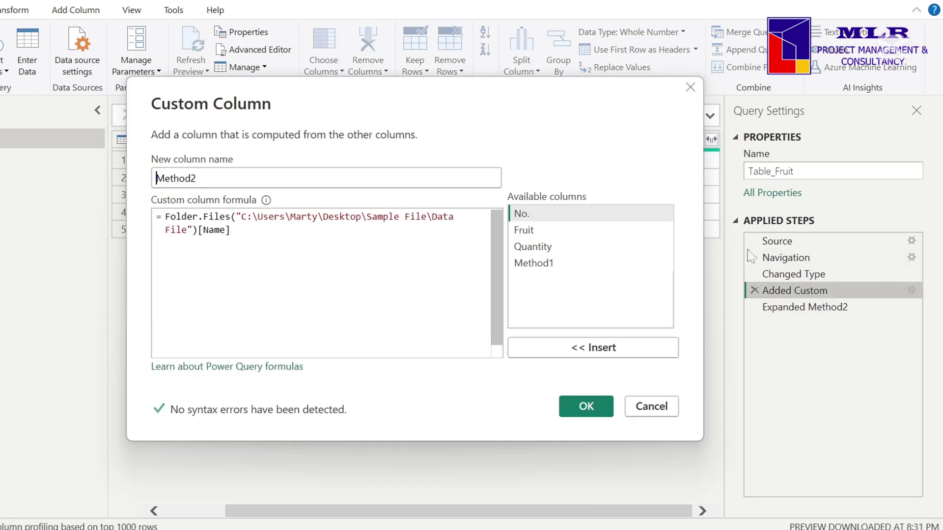
drag(247, 217, 187, 230)
key(ctrl+c)
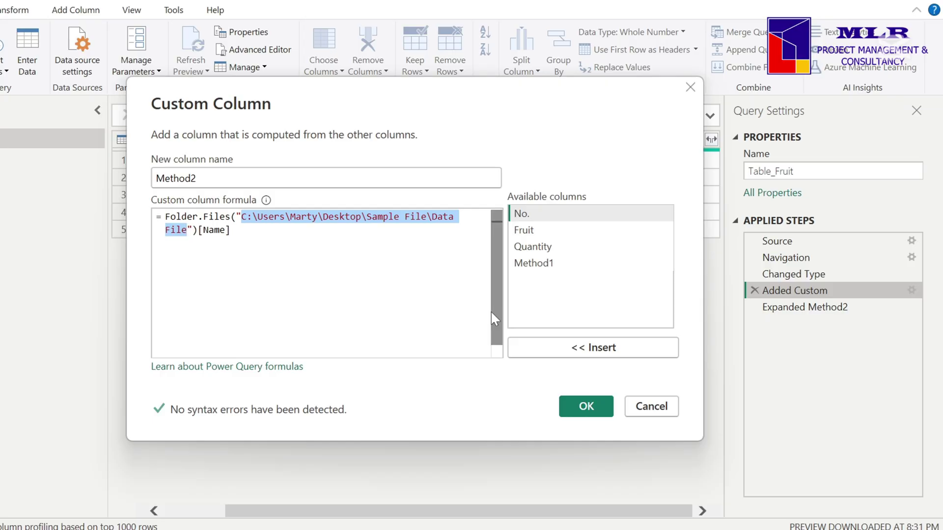
click(586, 407)
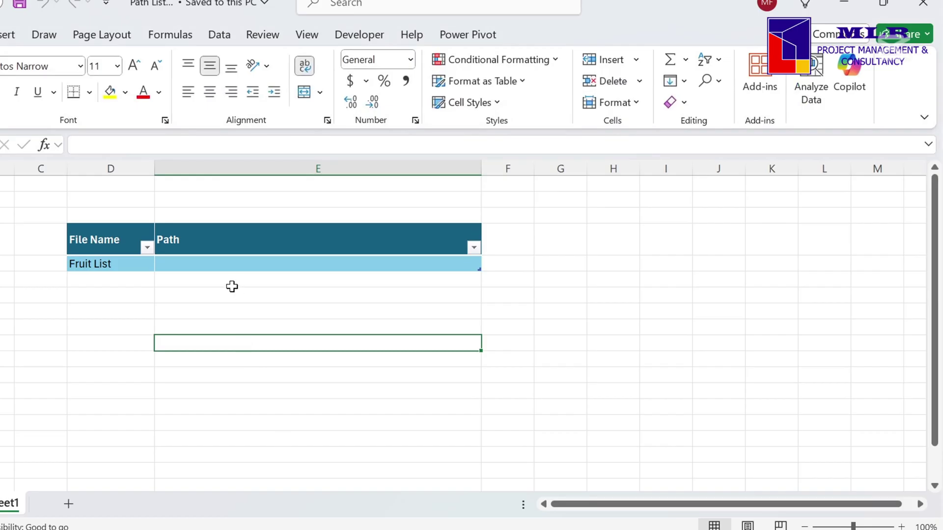
Paste the copied Data File folder path into the Path cell beside Fruit List
double_click(297, 269)
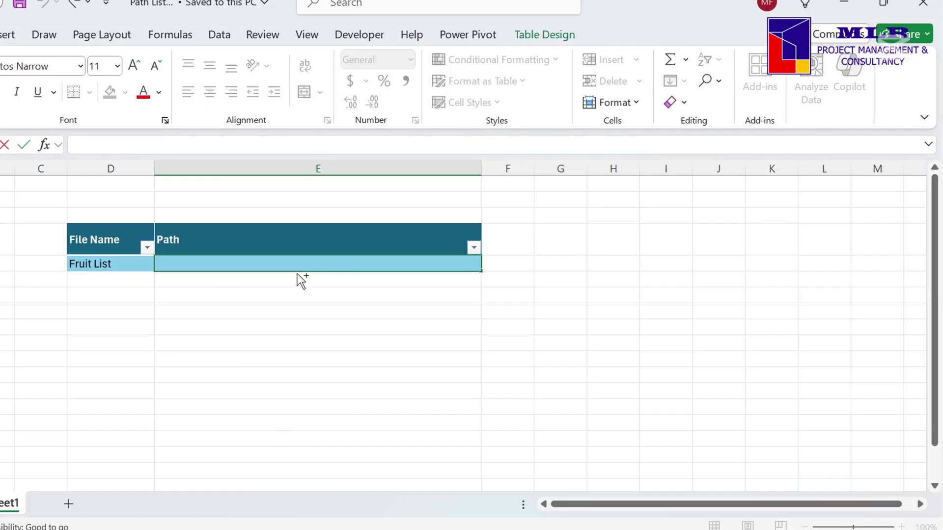
key(ctrl+v)
click(272, 332)
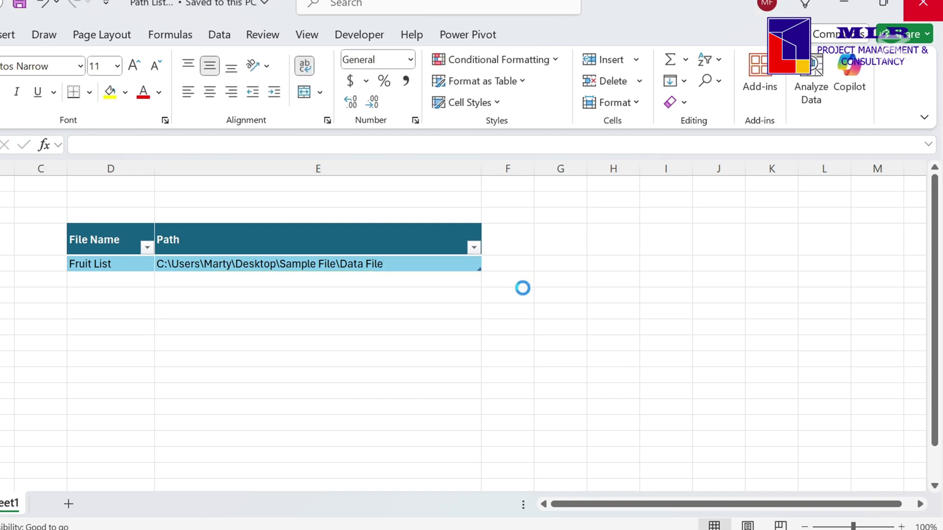
key(alt+Tab)
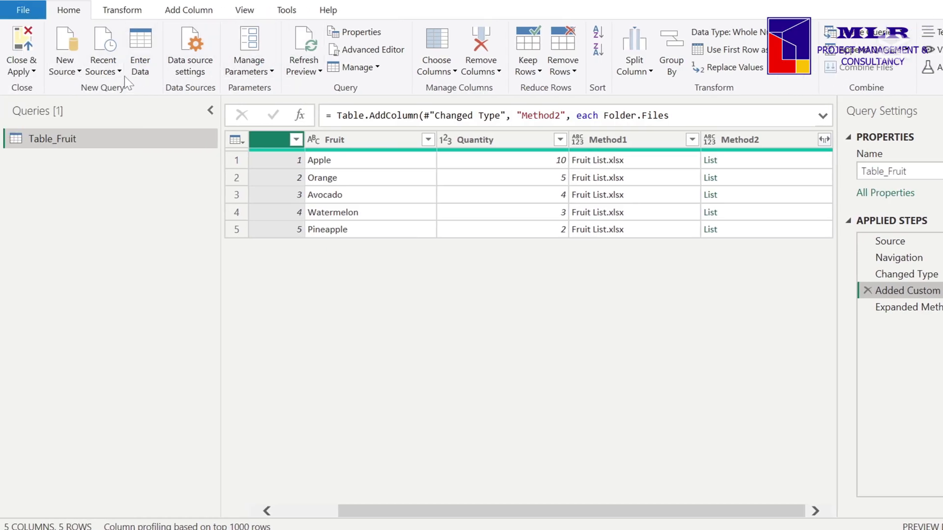
Import the Table_Path table from the Path List.xlsx Excel workbook as a new query
click(65, 66)
click(68, 114)
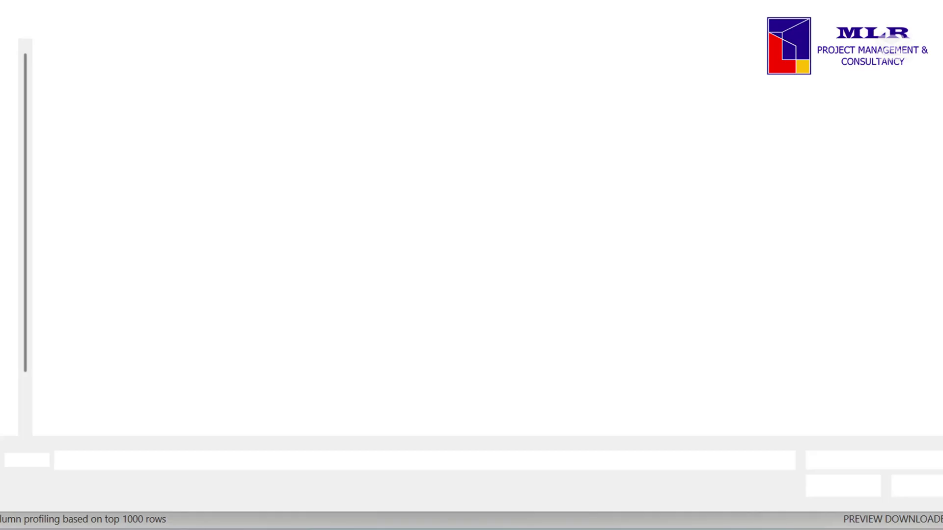
click(88, 103)
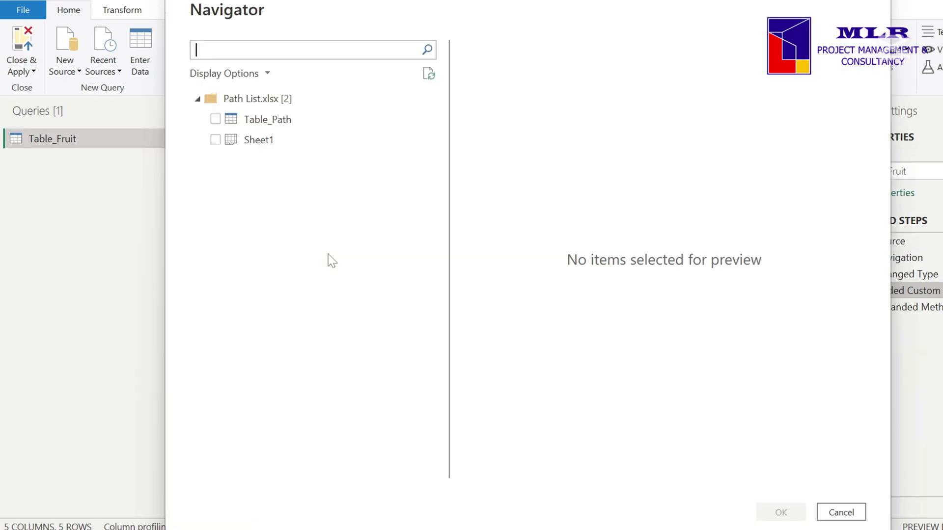
click(215, 119)
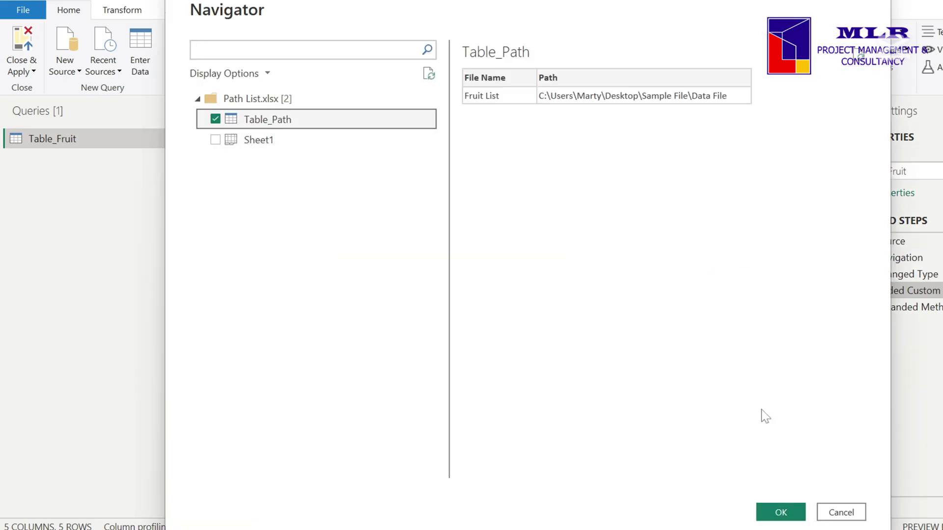
click(780, 511)
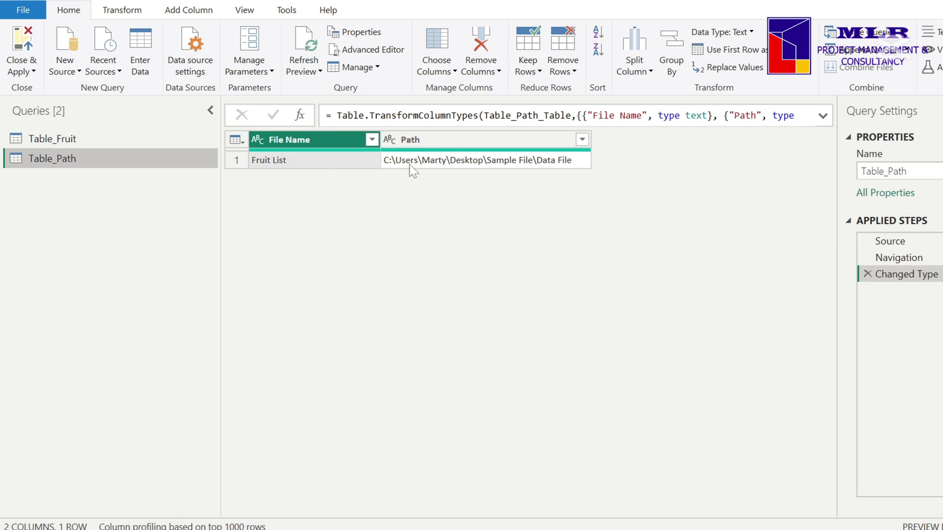
Drill down Table_Path to its single folder path value
click(452, 163)
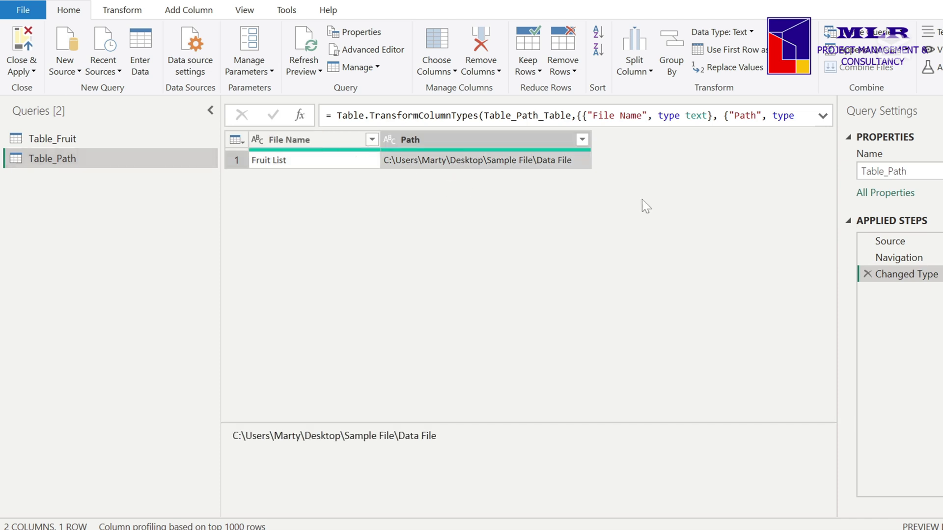
right_click(452, 166)
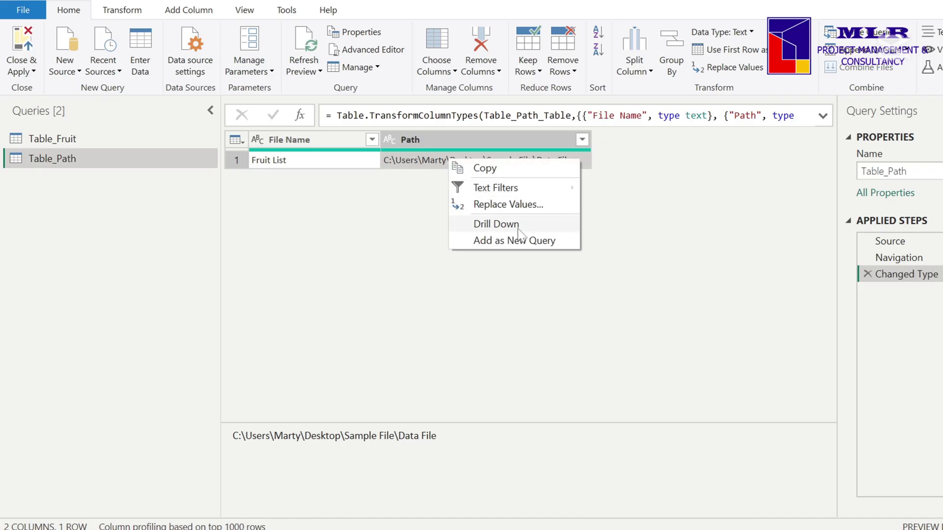
click(495, 225)
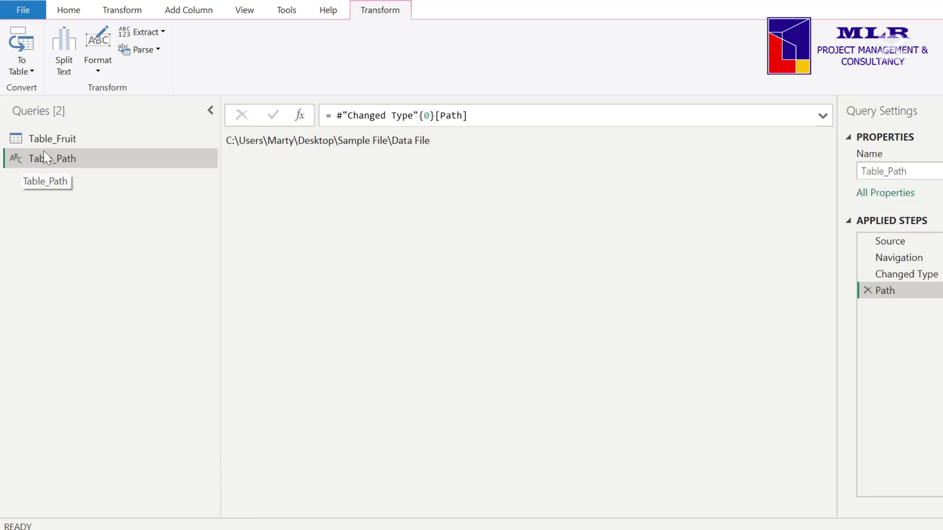
Rename the query to DynamicPath and go back to Table_Fruit
click(879, 171)
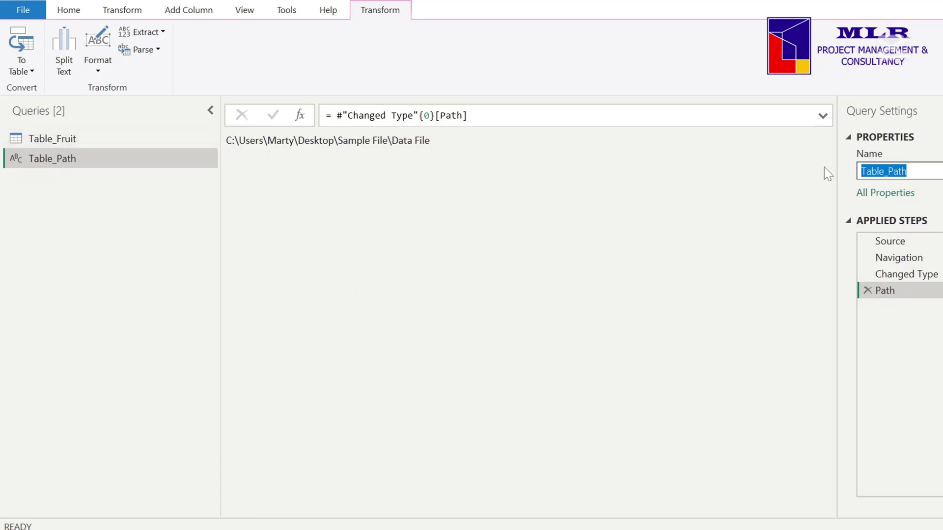
text(DynamicPath)
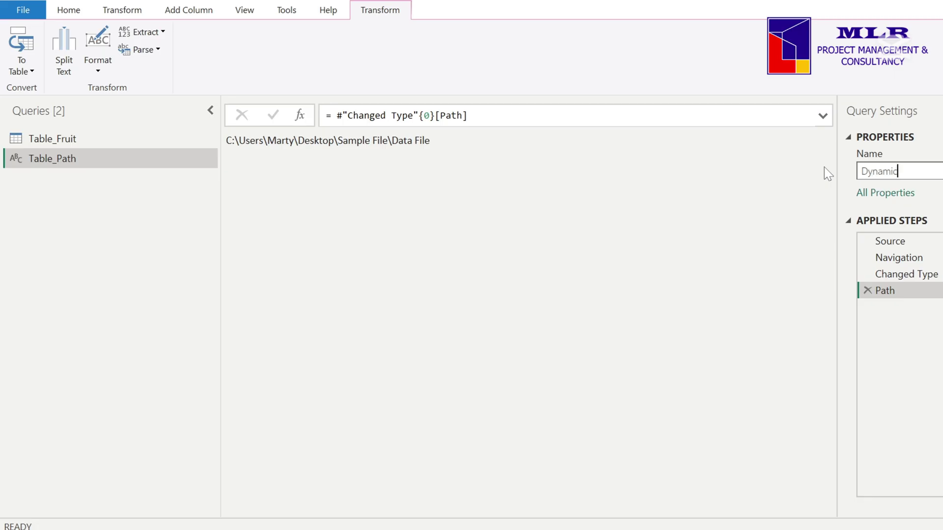
key(Return)
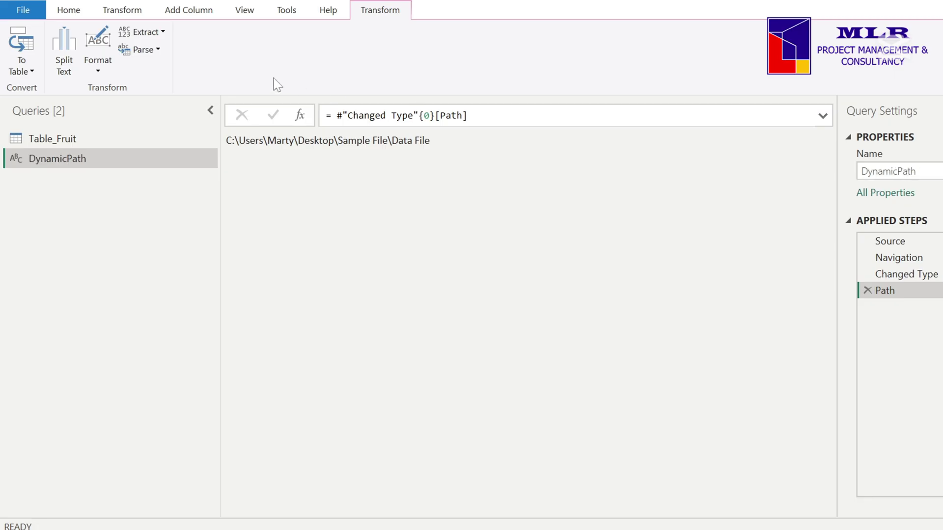
click(83, 139)
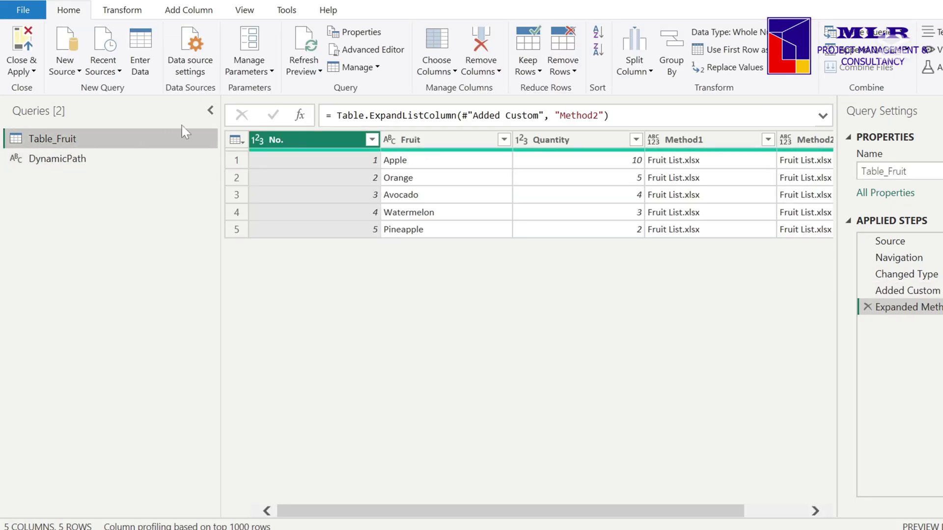
Copy the full Folder.Files formula from the Method2 custom column step
drag(622, 513, 856, 499)
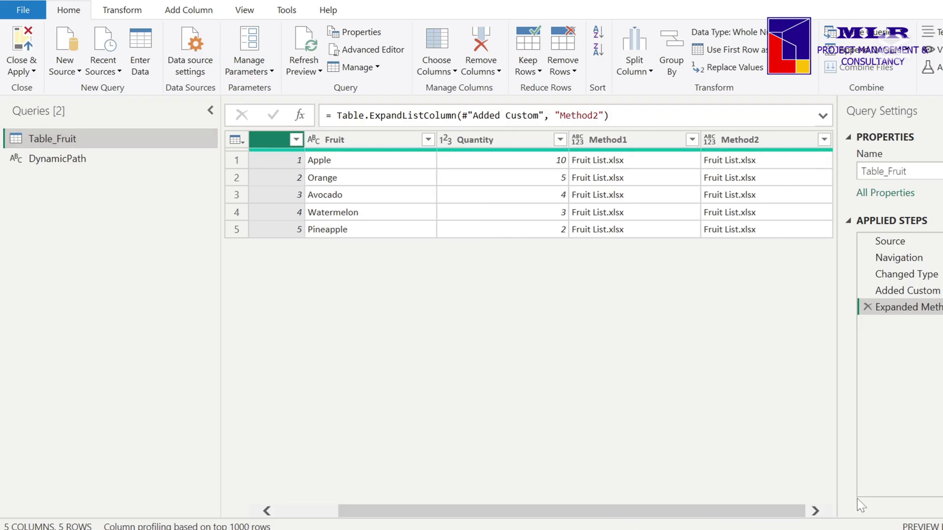
click(939, 291)
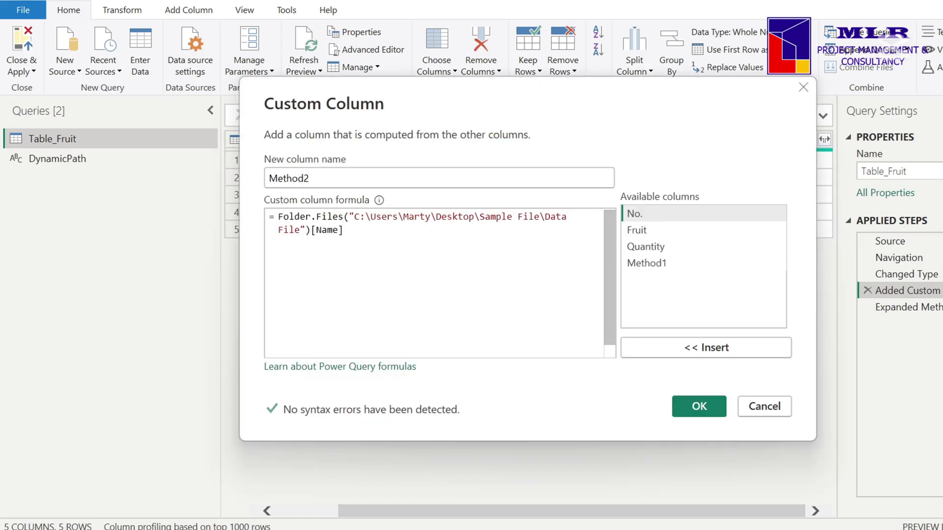
key(ctrl+a)
key(ctrl+c)
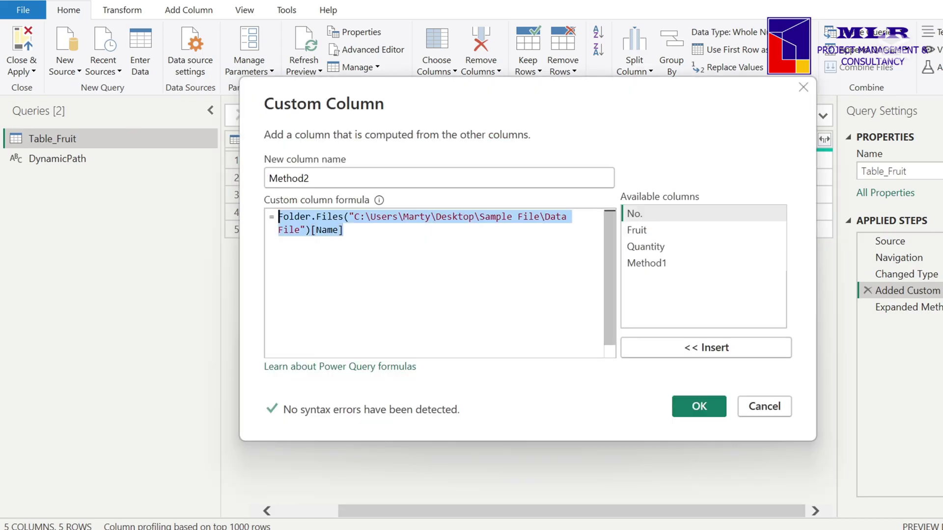
click(698, 406)
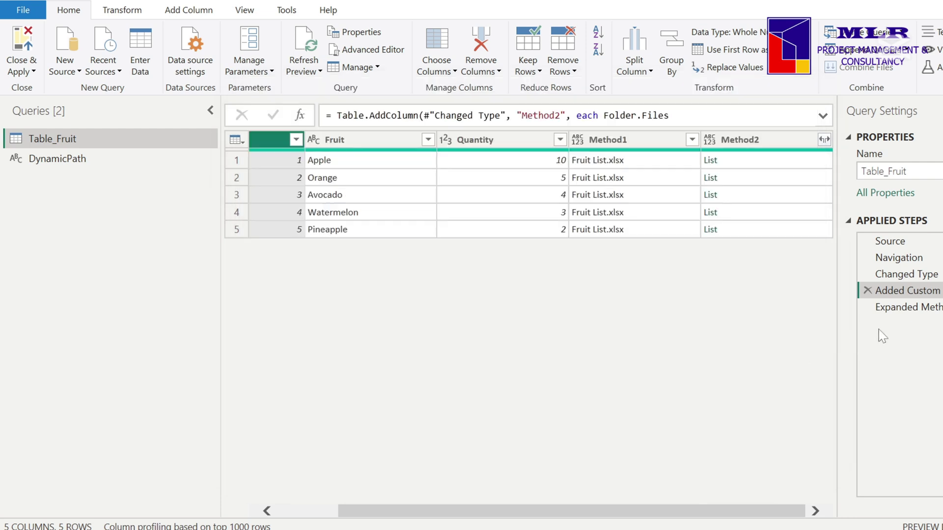
click(904, 307)
Add a custom column using Folder.Files(DynamicPath)[Name] in place of the hard-coded path
click(166, 14)
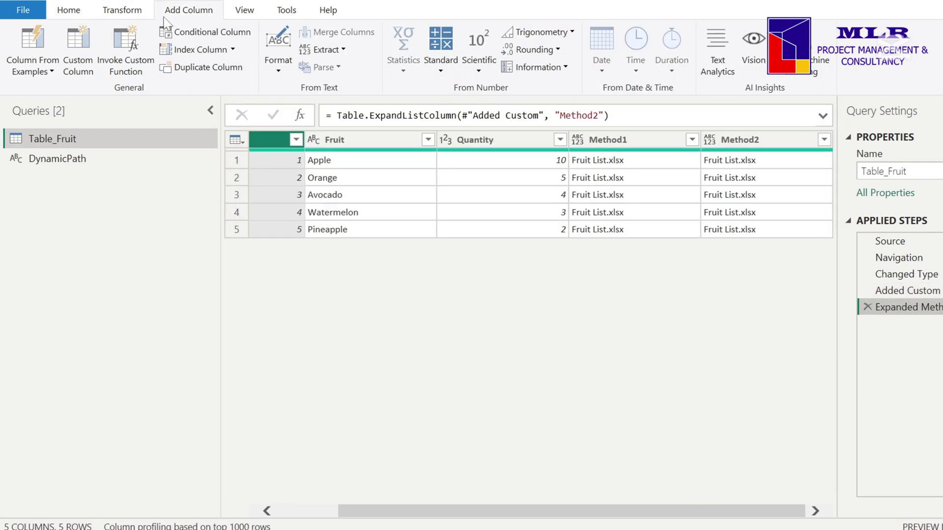
click(78, 54)
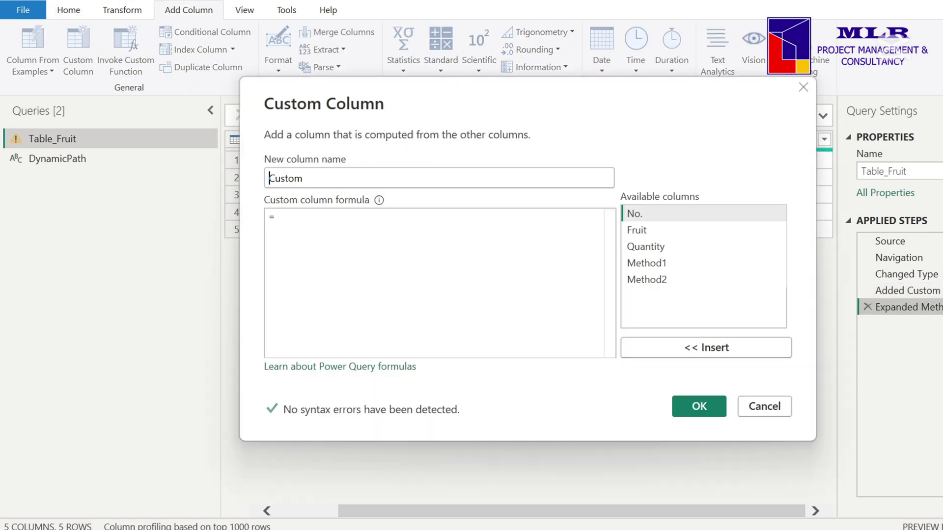
click(279, 216)
key(ctrl+v)
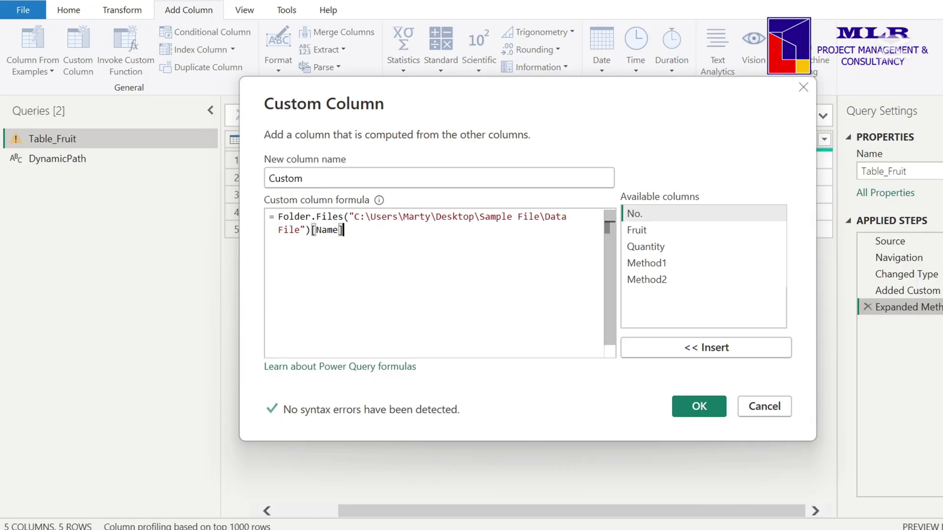
drag(348, 217, 306, 230)
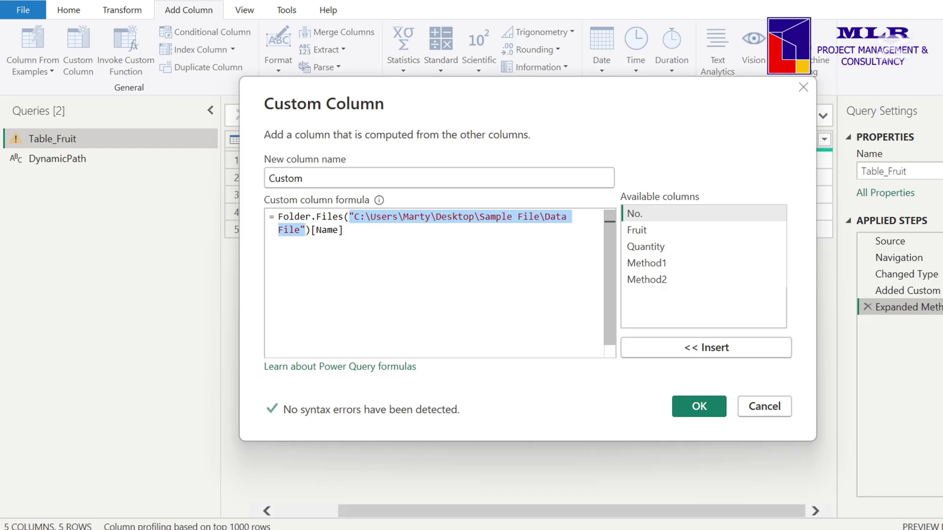
text(D)
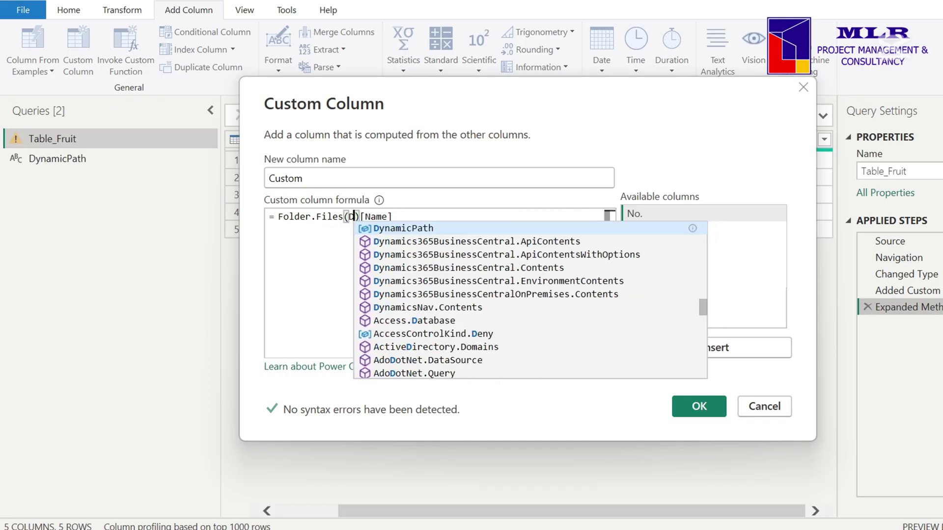
text(ynam)
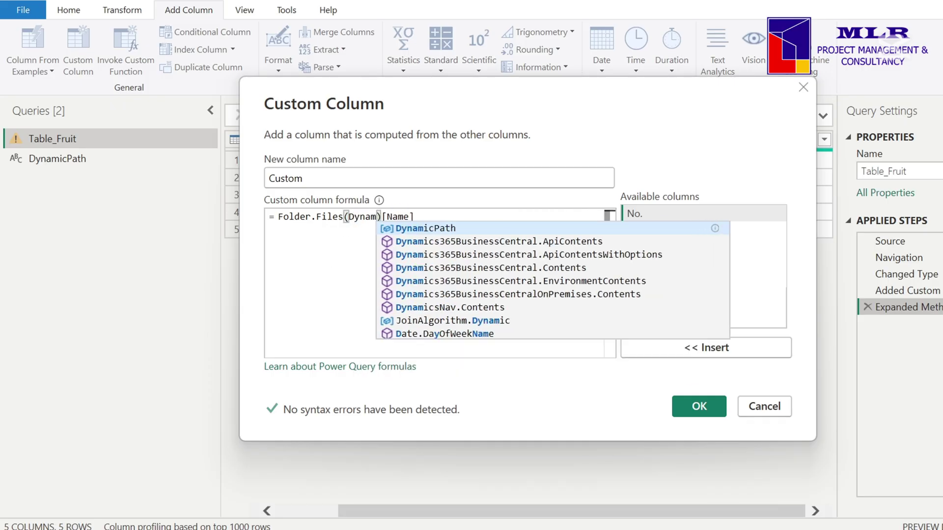
click(426, 229)
click(697, 406)
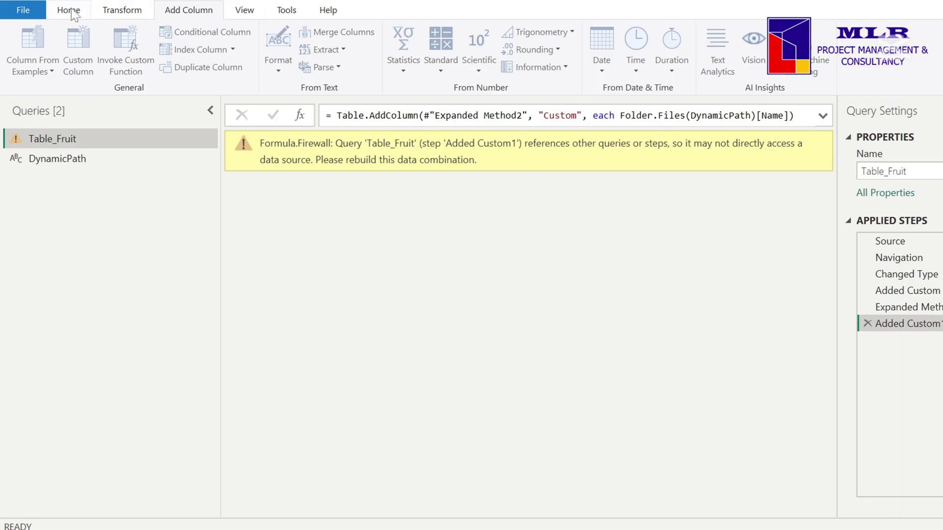
click(69, 10)
Set the current file's privacy option to Ignore the Privacy Levels, then reopen Transform data
click(22, 46)
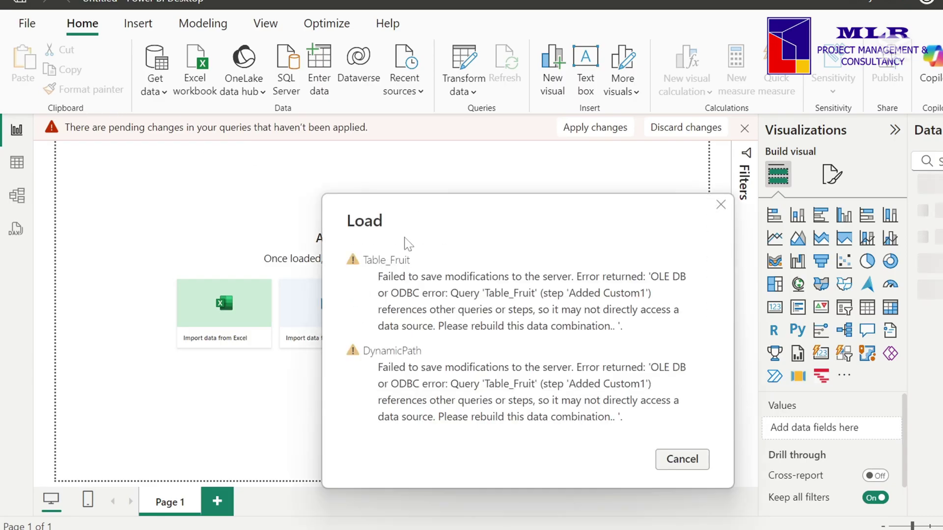
click(681, 464)
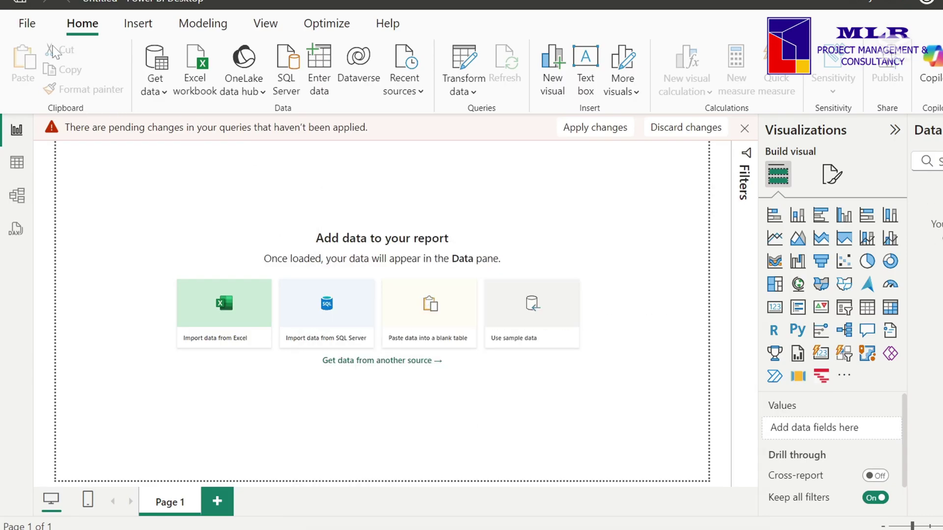
click(27, 24)
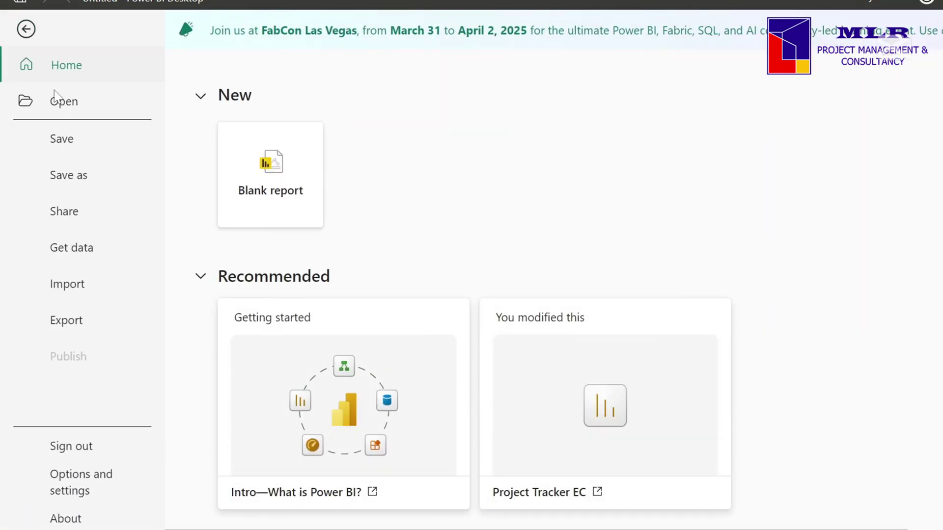
click(69, 486)
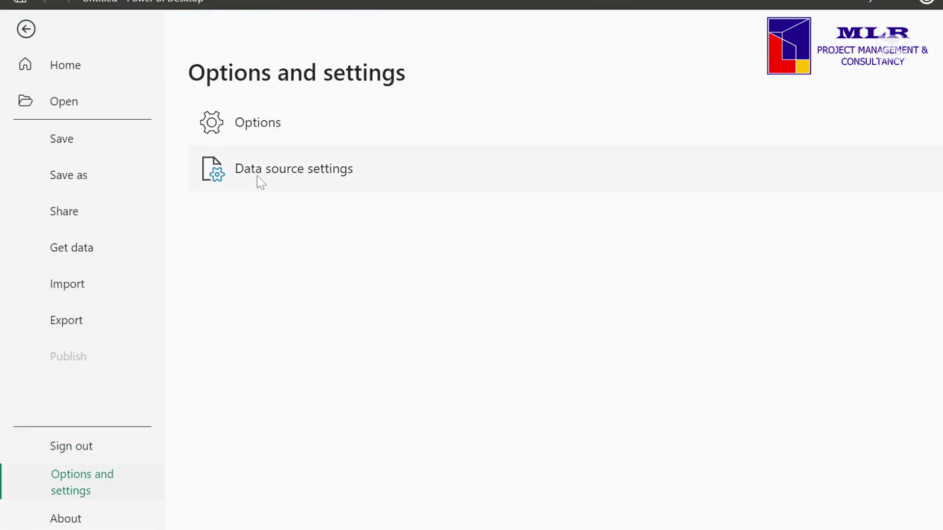
click(250, 129)
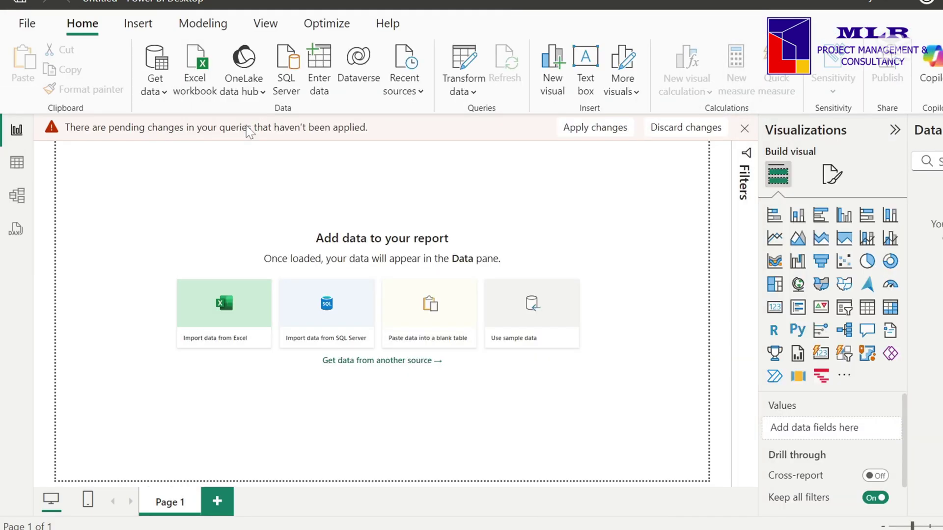
scroll(274, 243, down, 3)
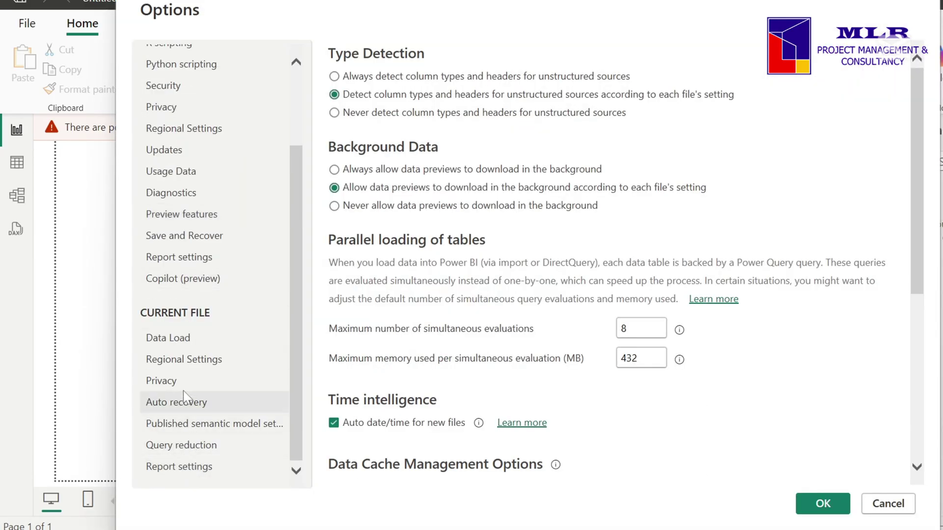
click(167, 381)
click(344, 98)
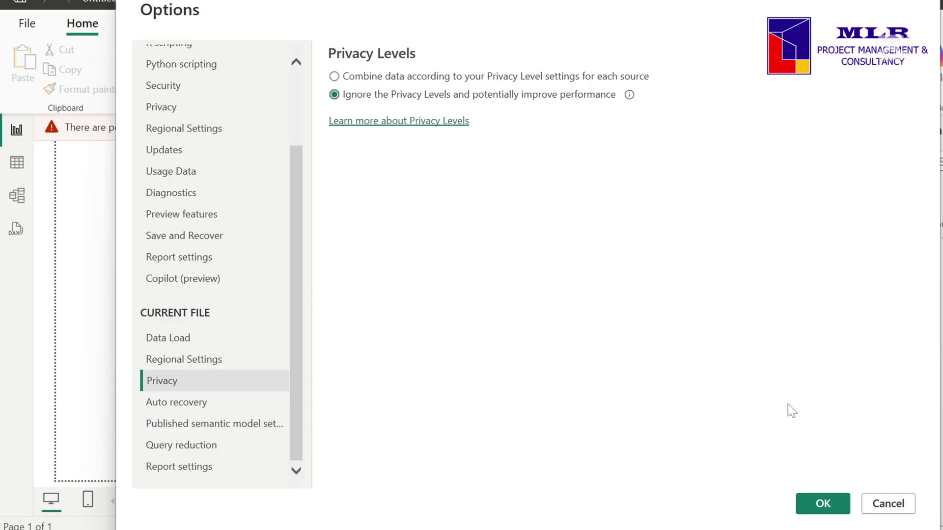
click(822, 504)
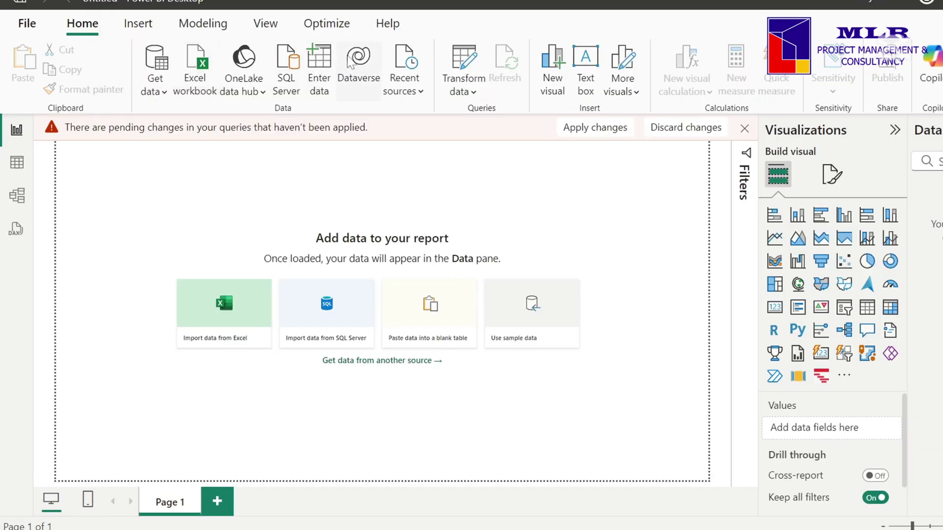
click(470, 61)
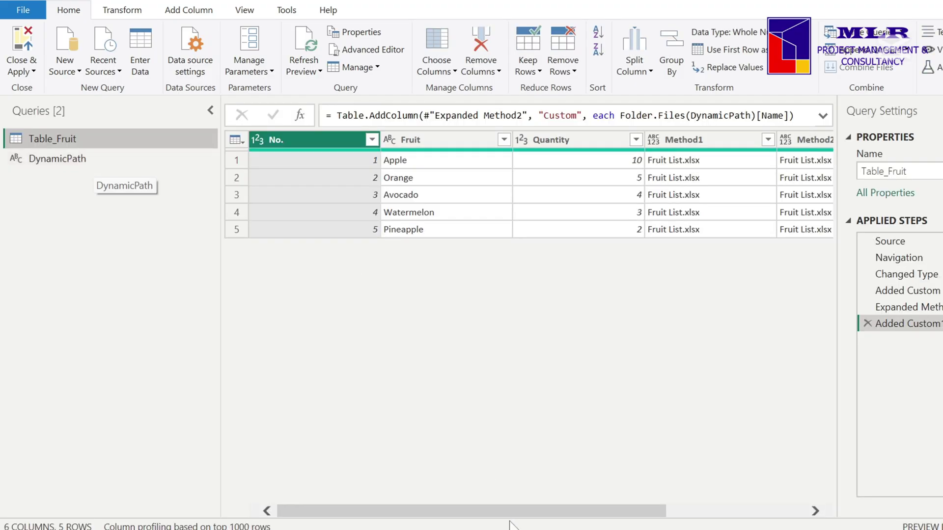
Rename the custom column to Method3
scroll(620, 518, right, 5)
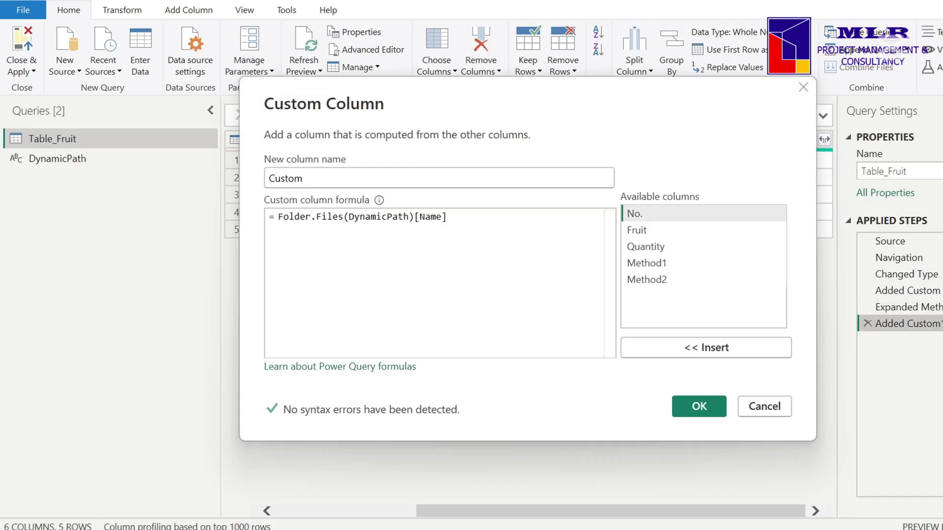
text(Metho)
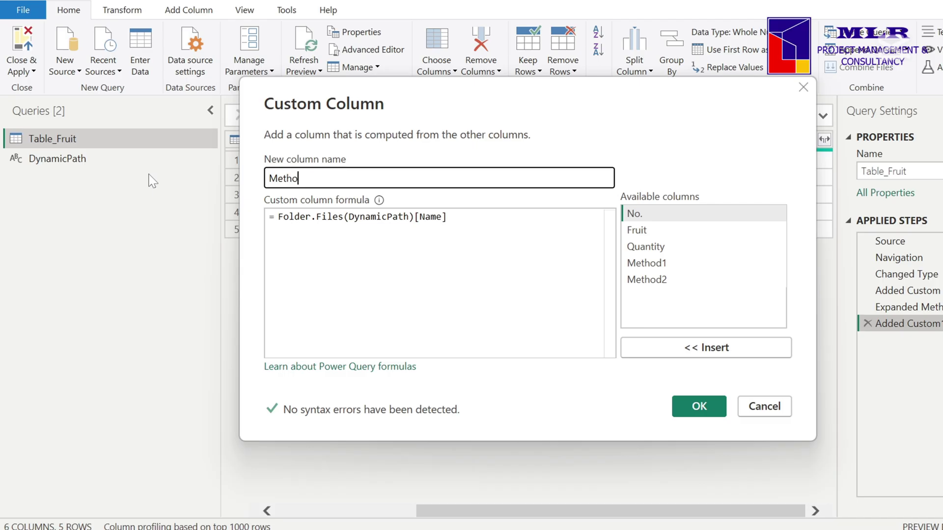
text(d3)
click(704, 411)
Expand Method3 to new rows and Close & Apply the queries
click(824, 140)
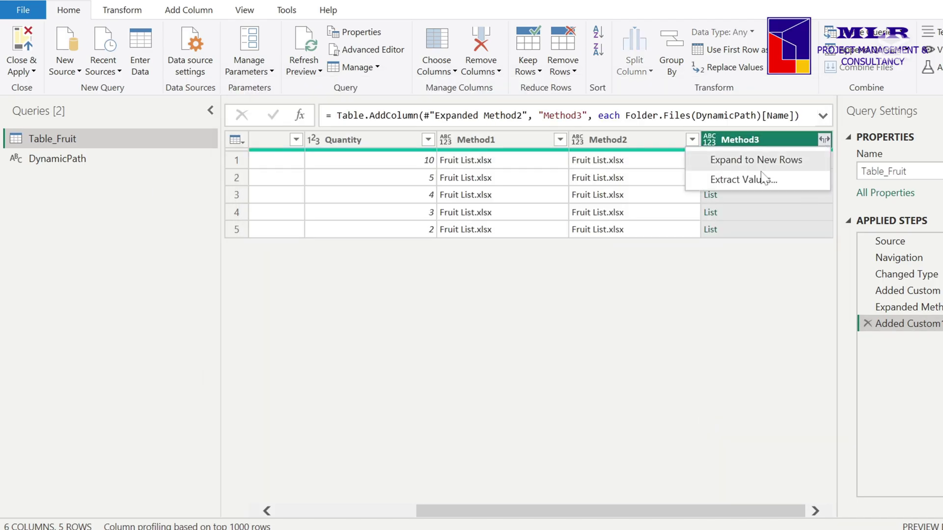
click(746, 159)
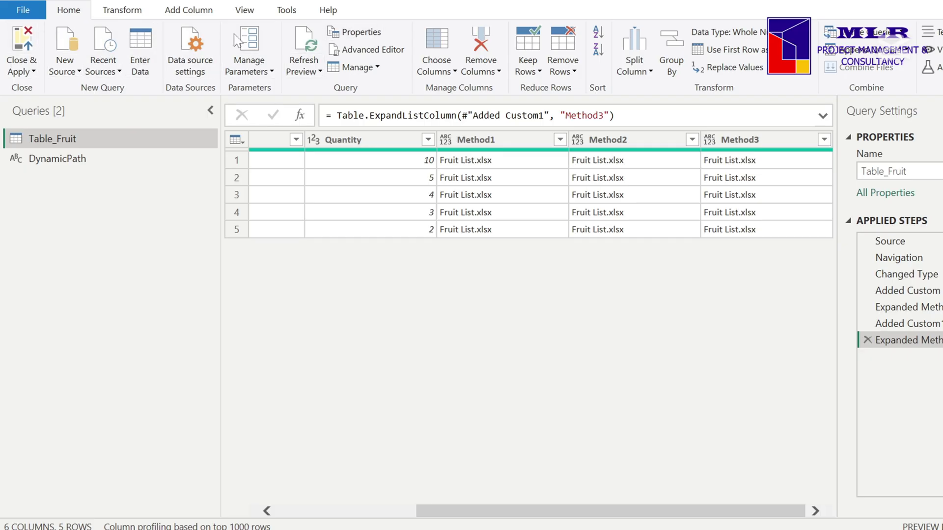
click(25, 54)
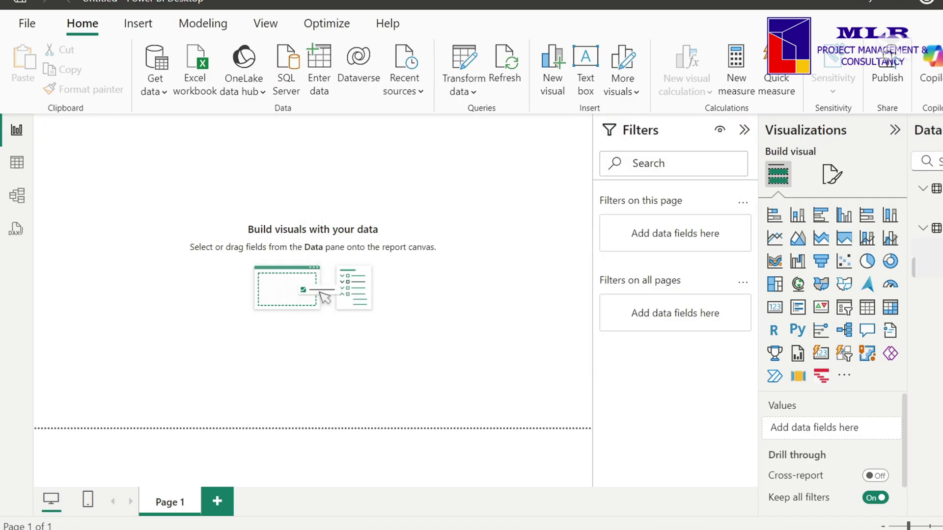
Add a table visual with Fruit, Method1, Method2 and Method3, then make it shorter
click(866, 306)
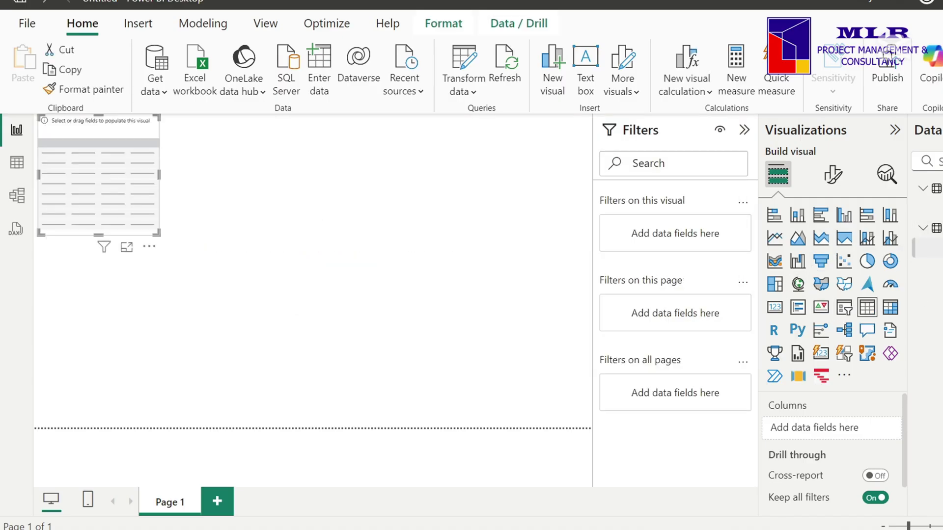
drag(933, 248, 117, 185)
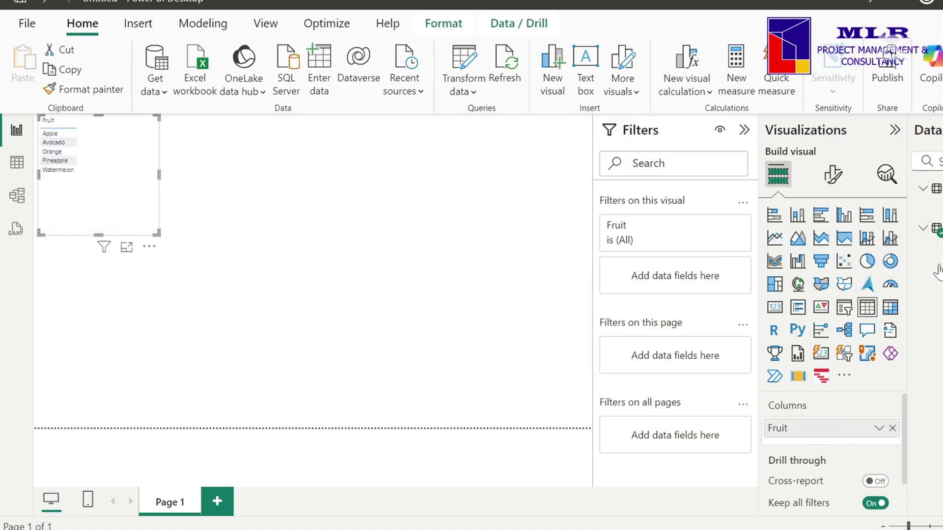
drag(933, 267, 113, 160)
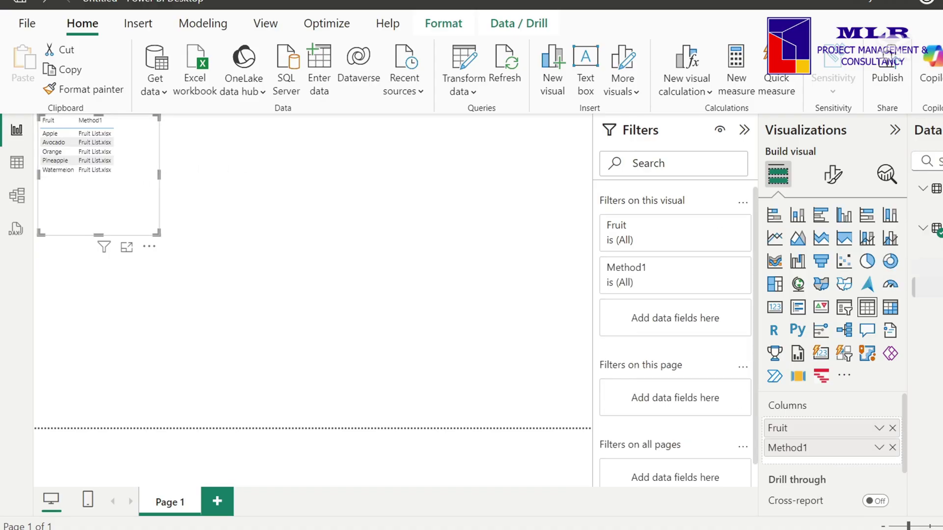
drag(930, 287, 148, 157)
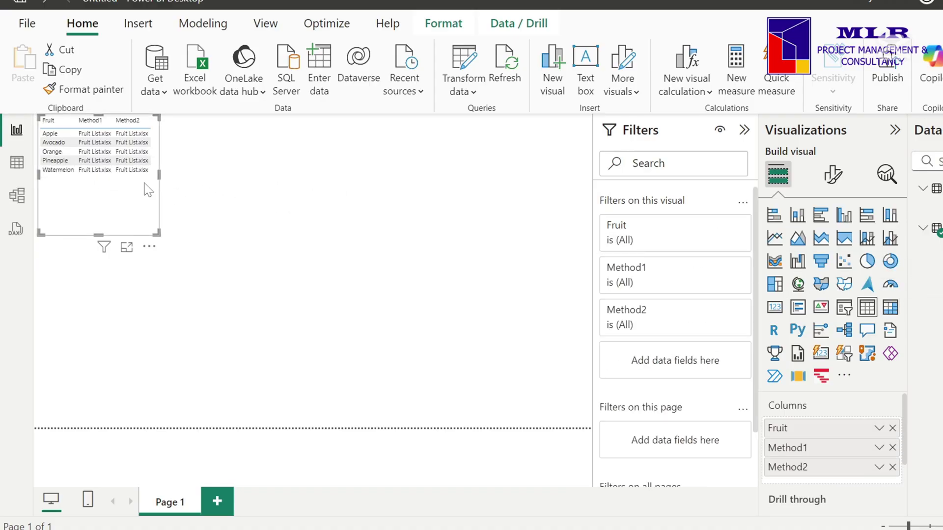
drag(931, 306, 175, 148)
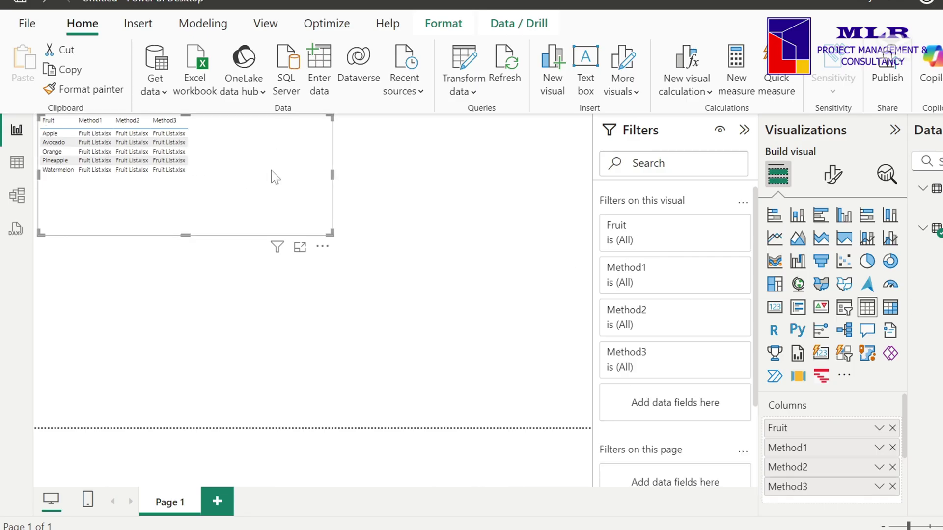
drag(186, 235, 182, 190)
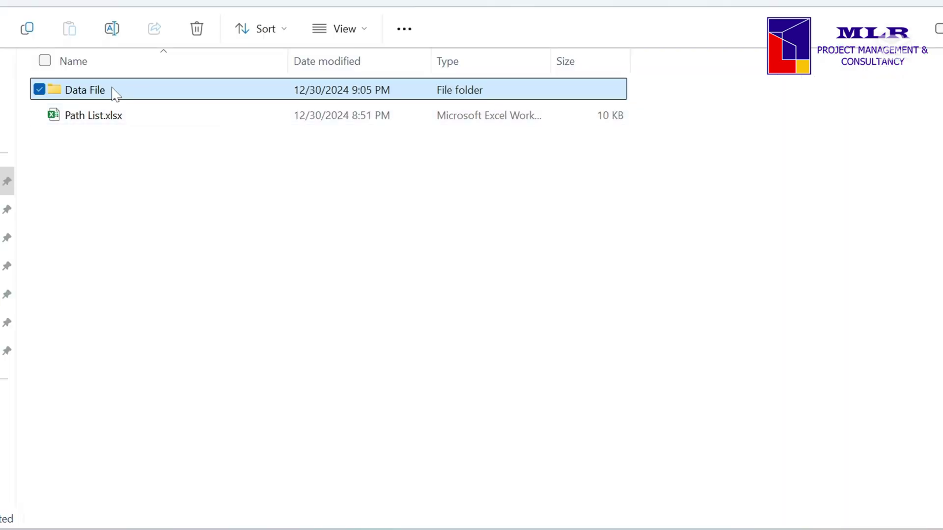
Append 's' to rename the Data File folder to Data Files, then open Path List.xlsx
key(F2)
key(End)
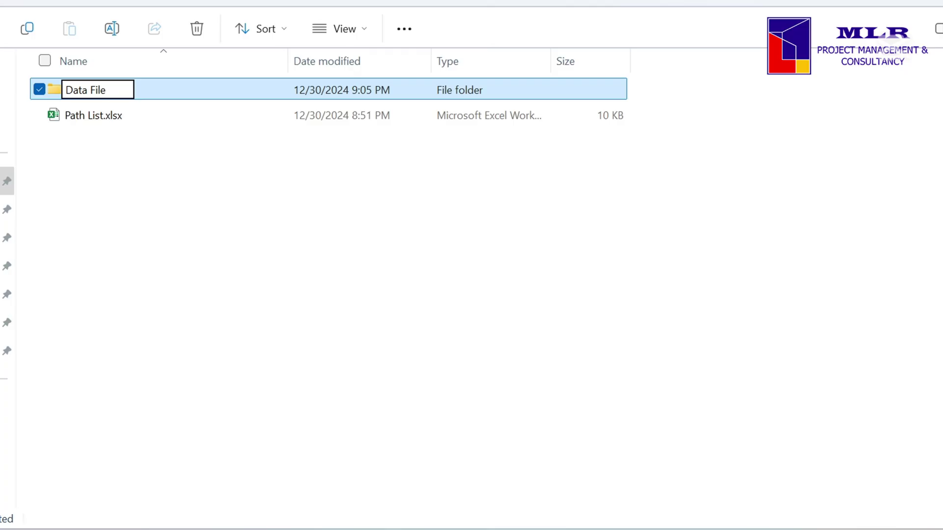
text(s)
key(Return)
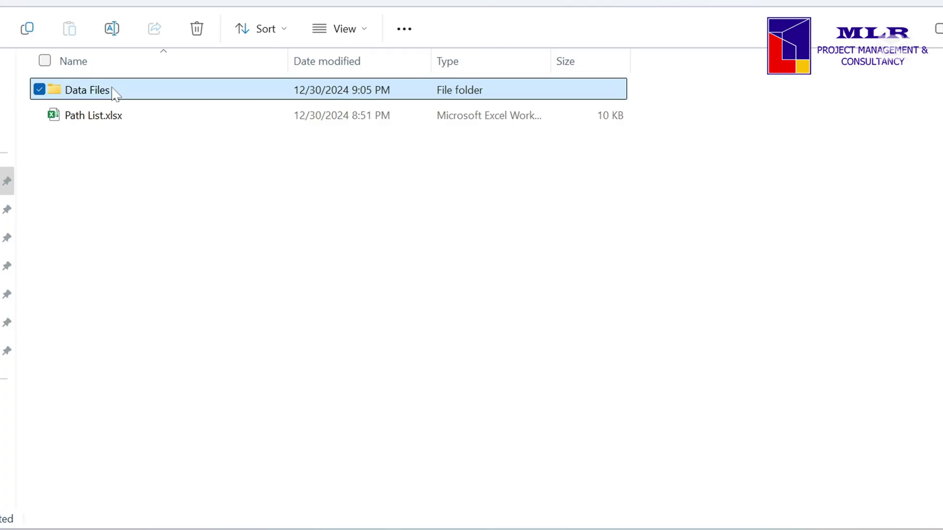
double_click(101, 119)
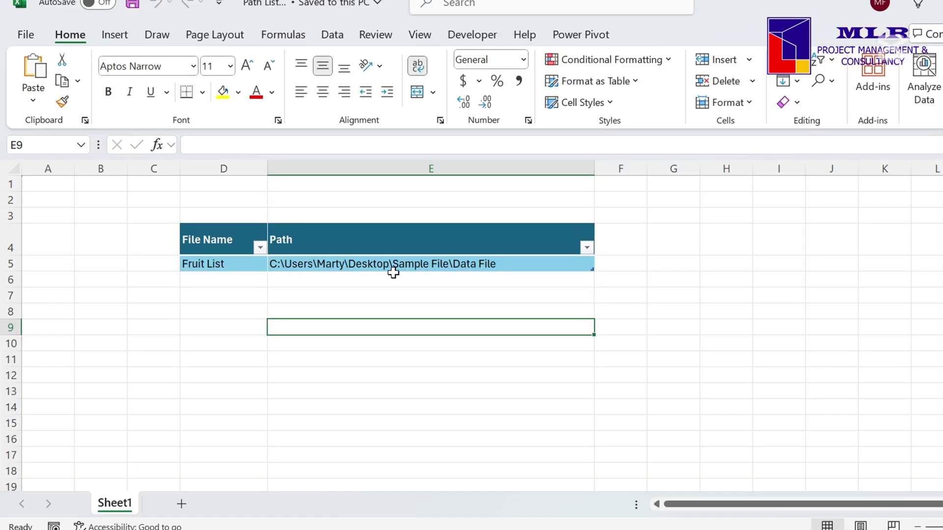
Update cell E5's path to end in Data Files, save the workbook, and return to Power BI
double_click(499, 266)
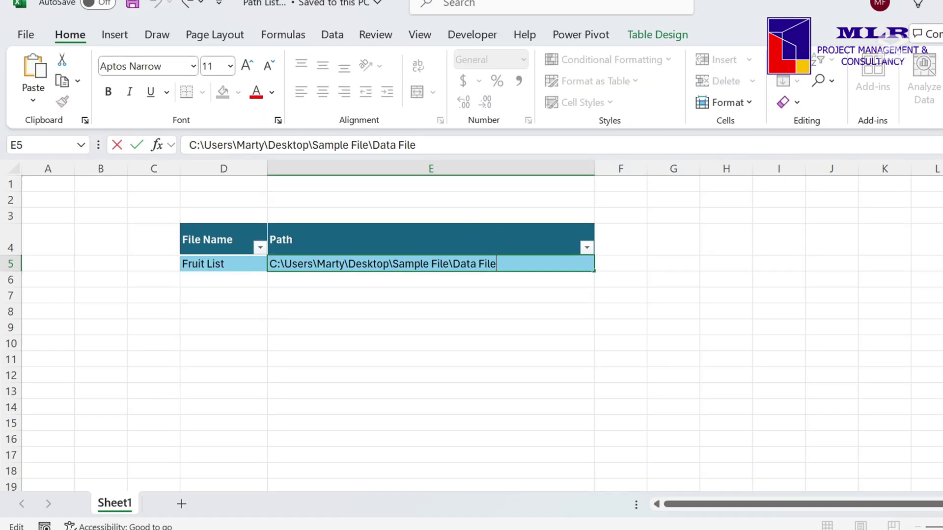
key(Return)
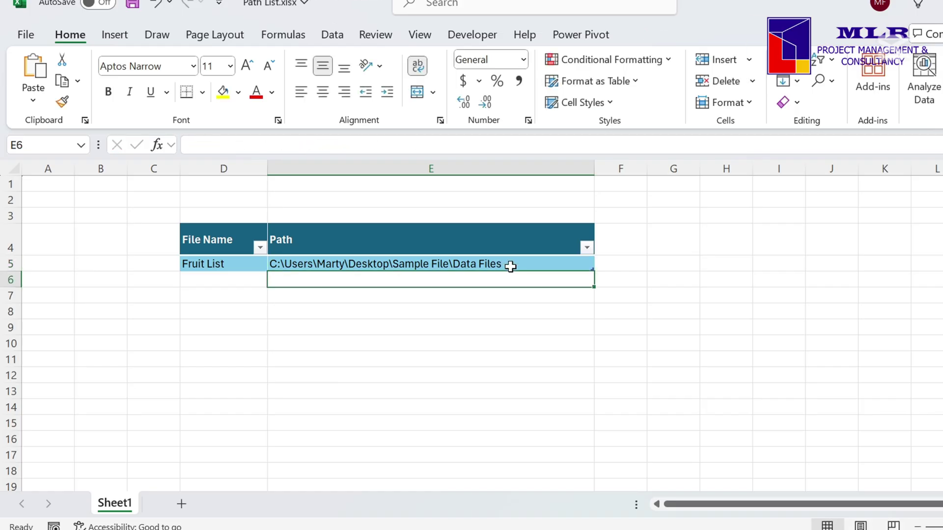
click(133, 4)
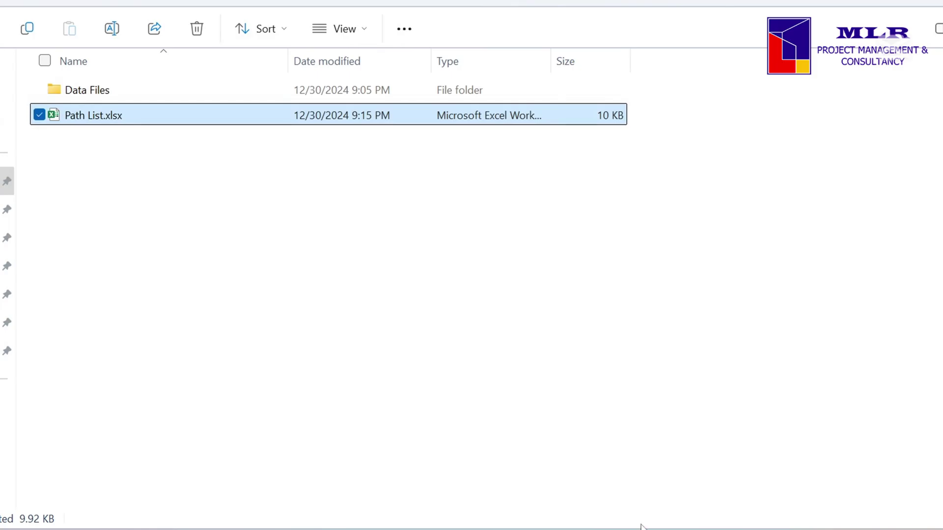
mouse_move(643, 528)
click(654, 464)
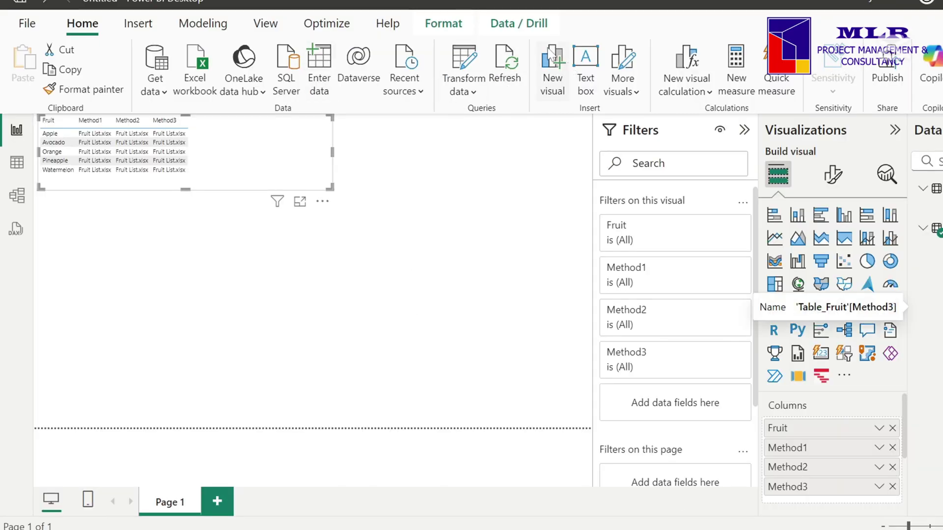
Refresh the report, dismiss the Table_Fruit path-not-found error, and open Power Query Editor
click(506, 64)
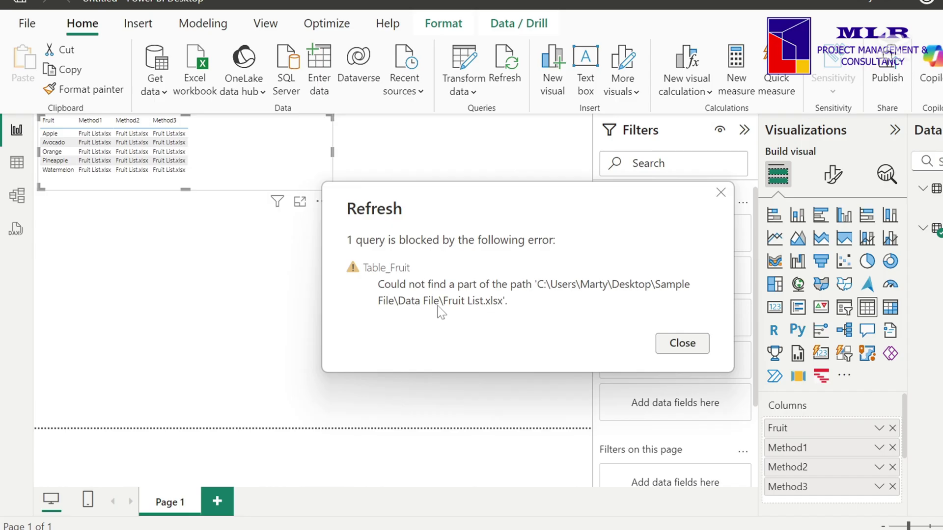
click(696, 348)
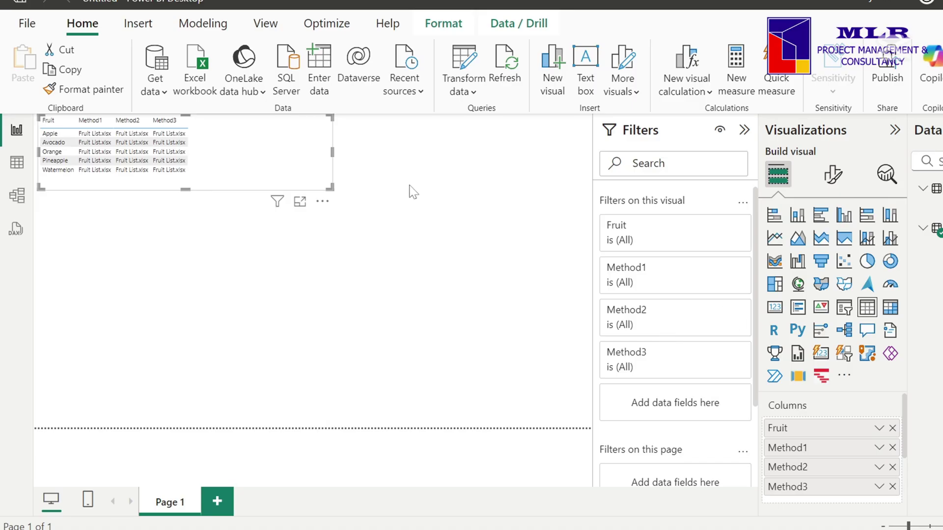
click(464, 59)
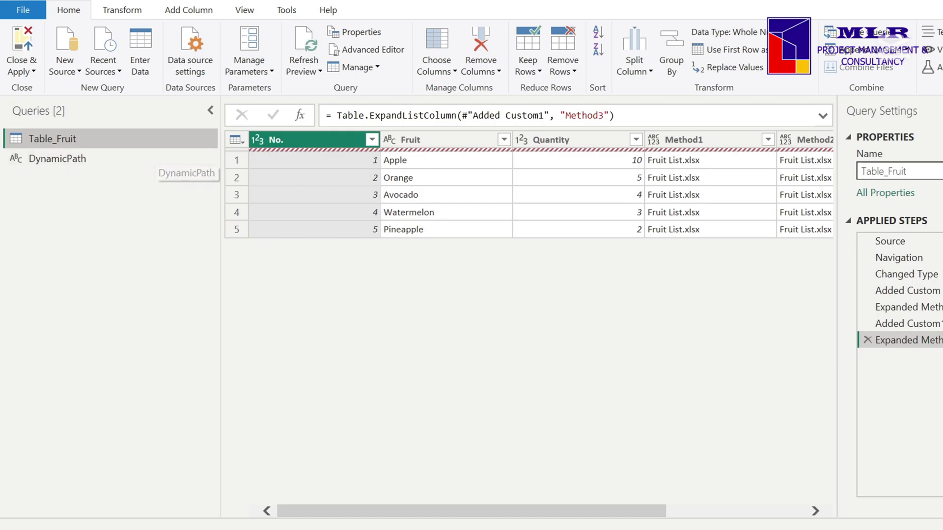
Refresh the Table_Fruit Source step preview to show the missing Fruit List.xlsx error, widening the preview
click(896, 245)
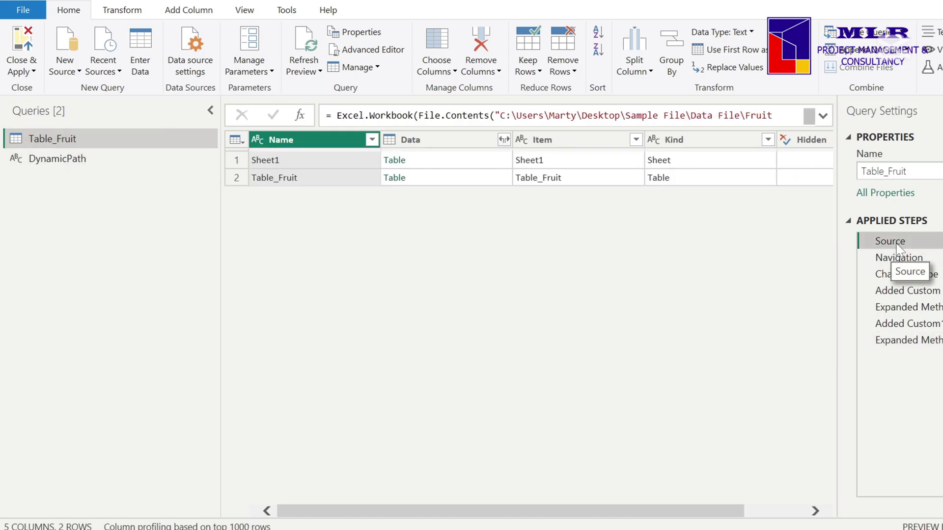
click(298, 39)
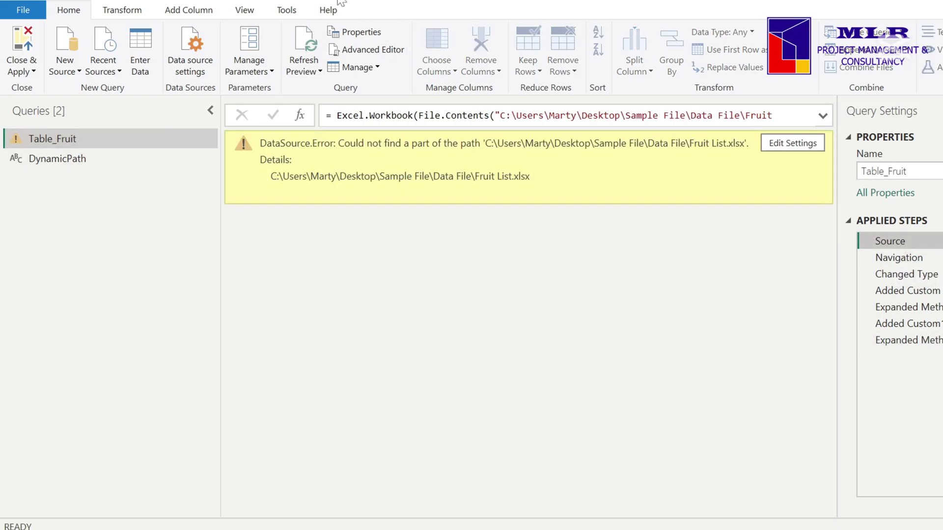
drag(218, 248, 165, 255)
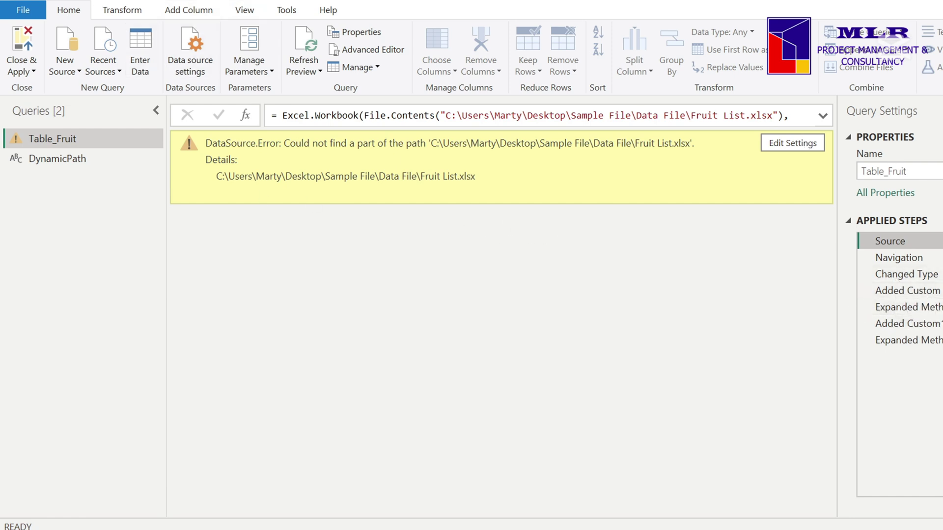
In Advanced Editor, replace the hard-coded folder so Source reads File.Contents(DynamicPath&"\Fruit List.xlsx")
click(364, 51)
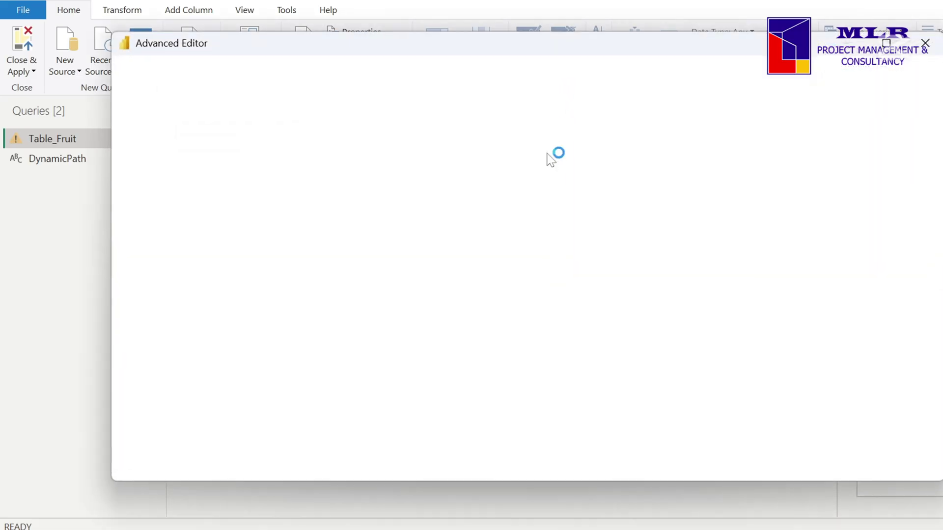
drag(385, 141, 624, 141)
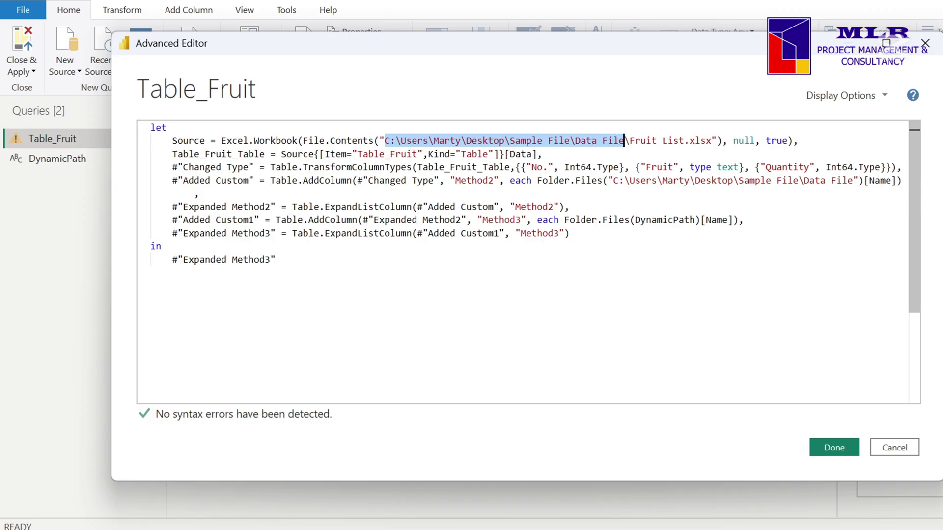
key(BackSpace)
key(BackSpace)
text(dyn)
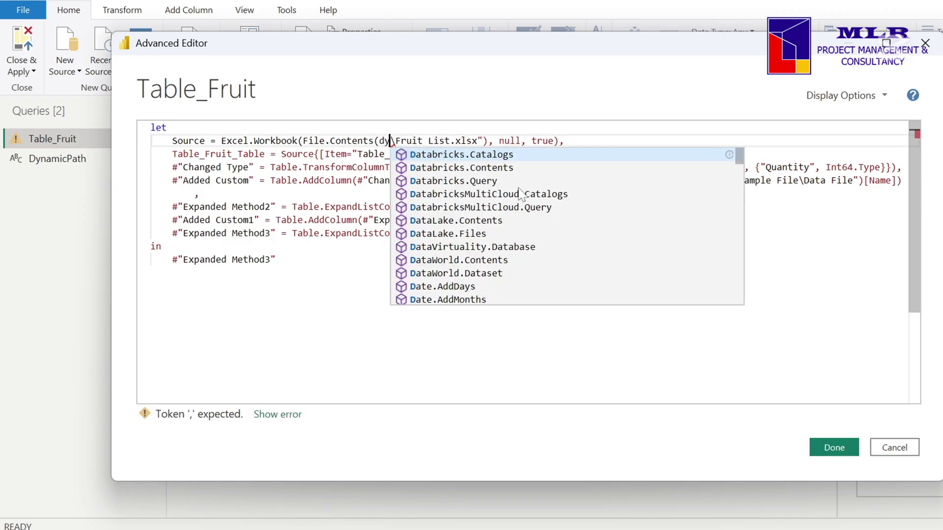
click(466, 156)
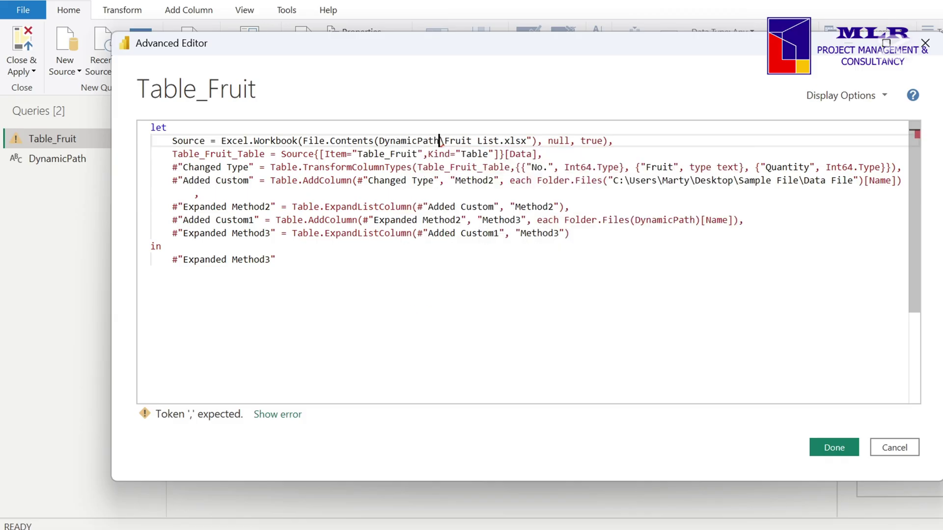
text(&)
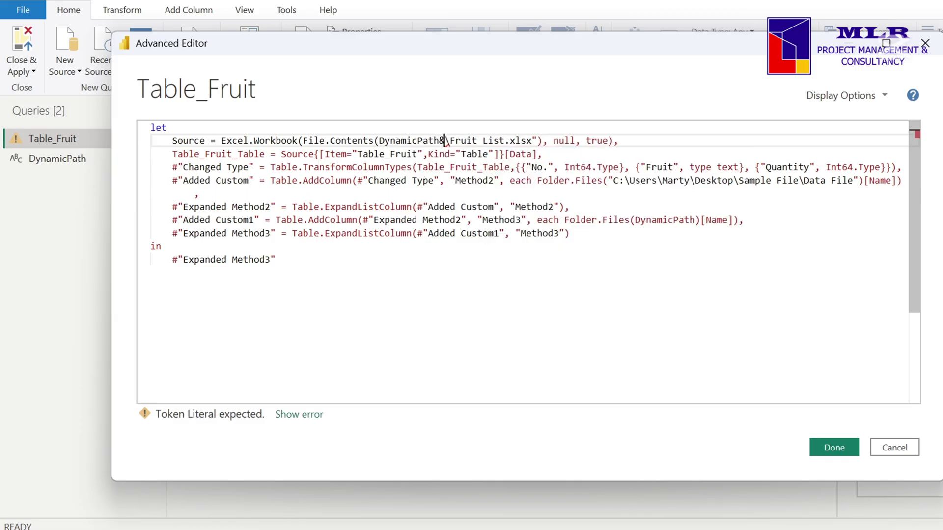
text(")
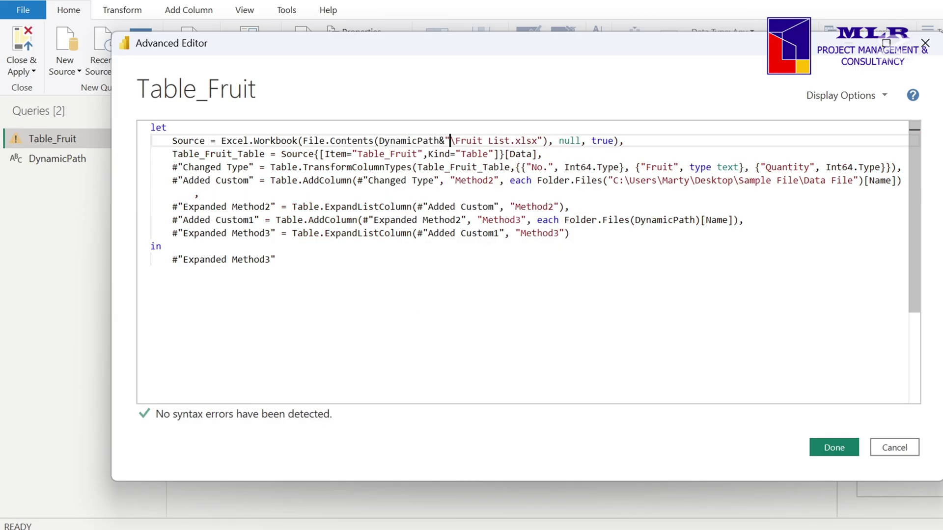
click(836, 446)
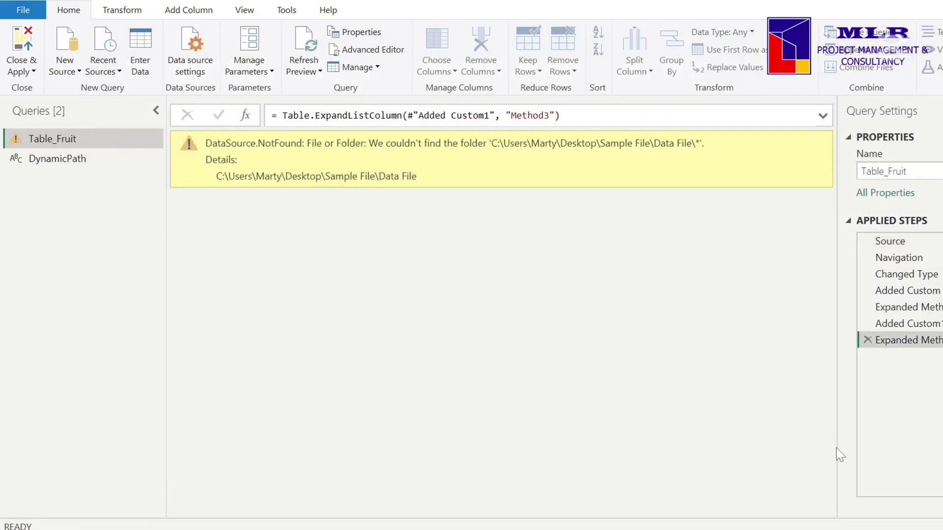
Step through Table_Fruit's applied steps and open the Method2 custom column still reading the Data File folder
click(906, 242)
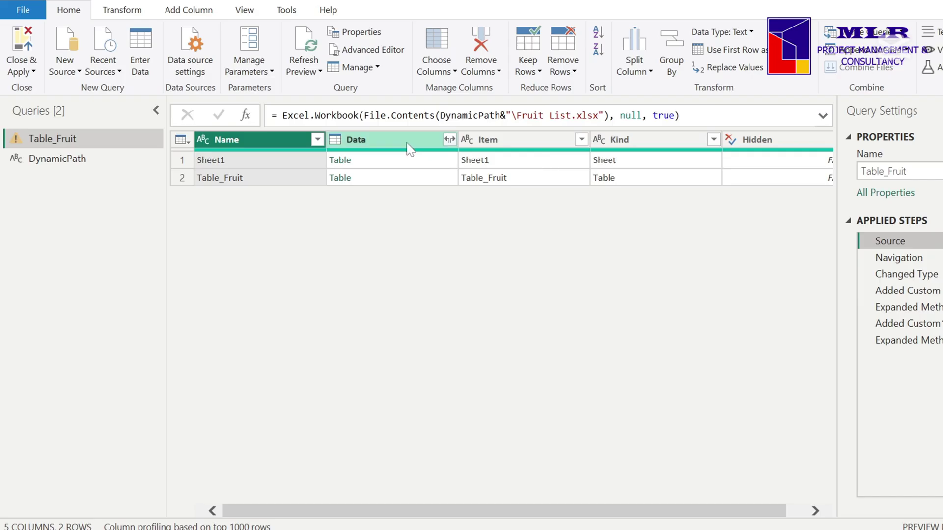
click(890, 256)
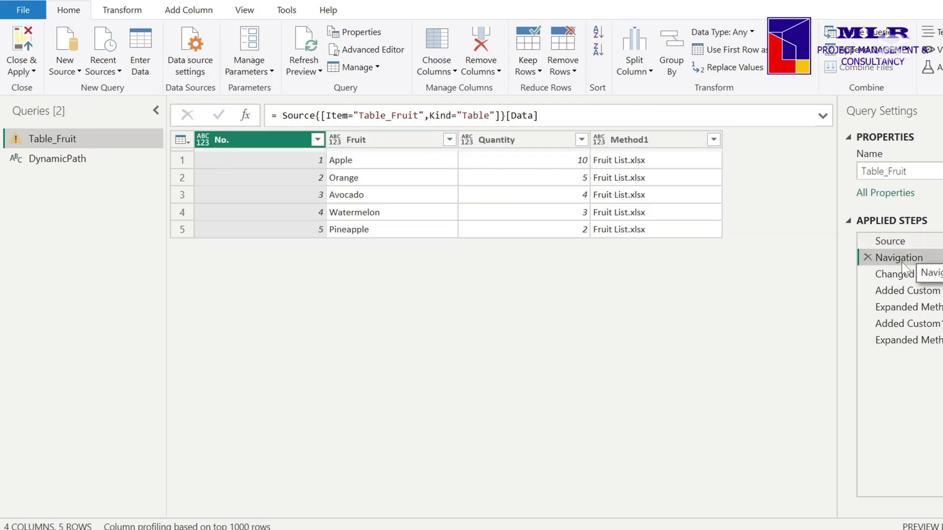
click(927, 276)
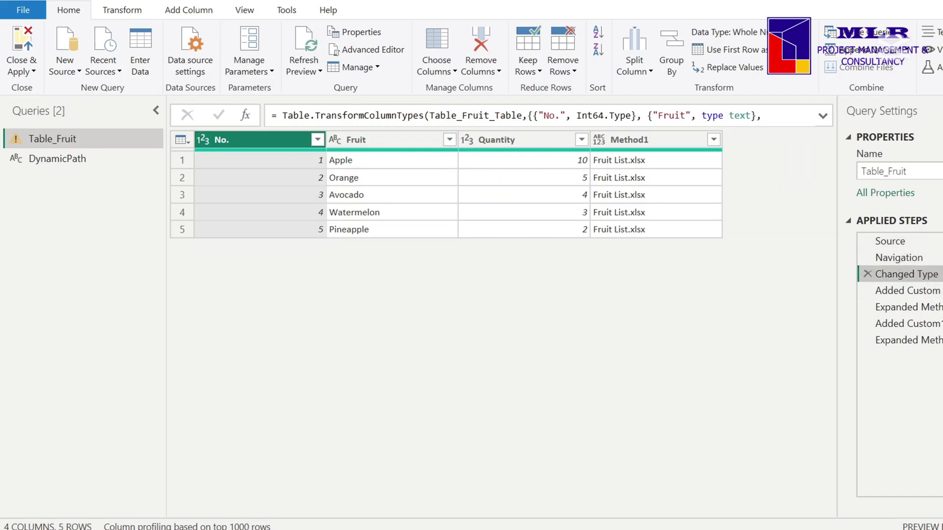
click(935, 292)
click(937, 307)
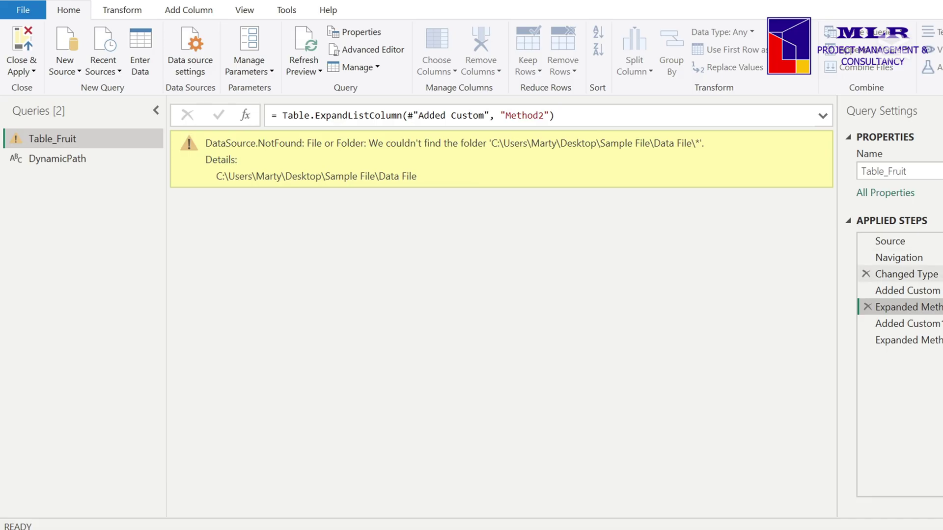
click(930, 324)
click(934, 340)
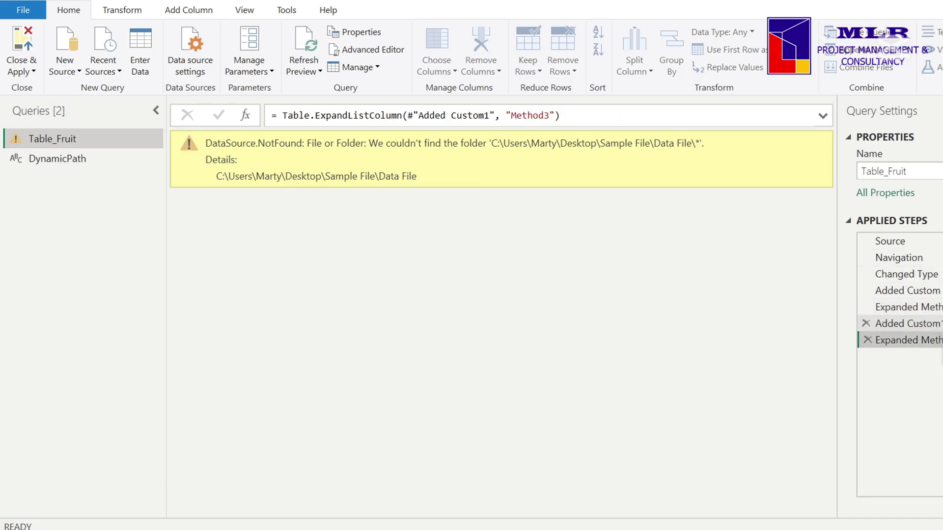
click(935, 308)
double_click(923, 290)
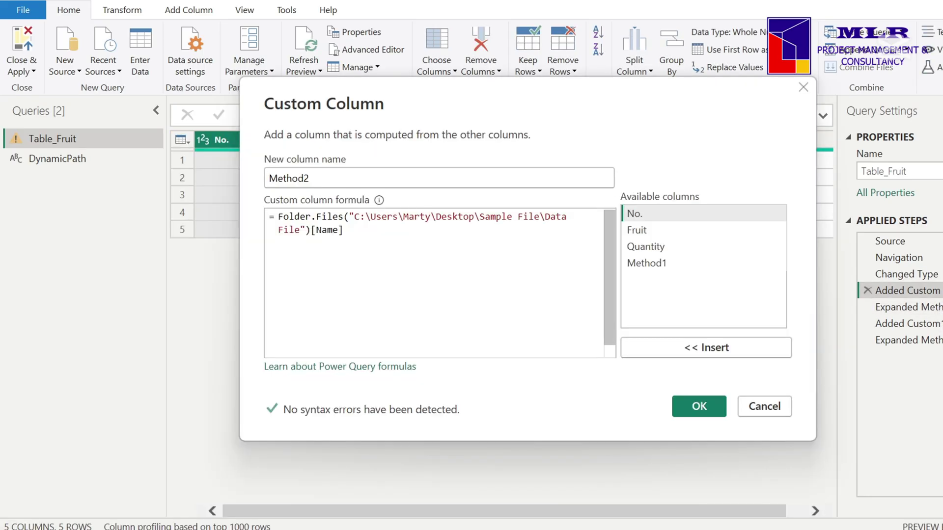
Change the Method2 formula's folder from Data File to Data Files and load the query into the report
click(299, 230)
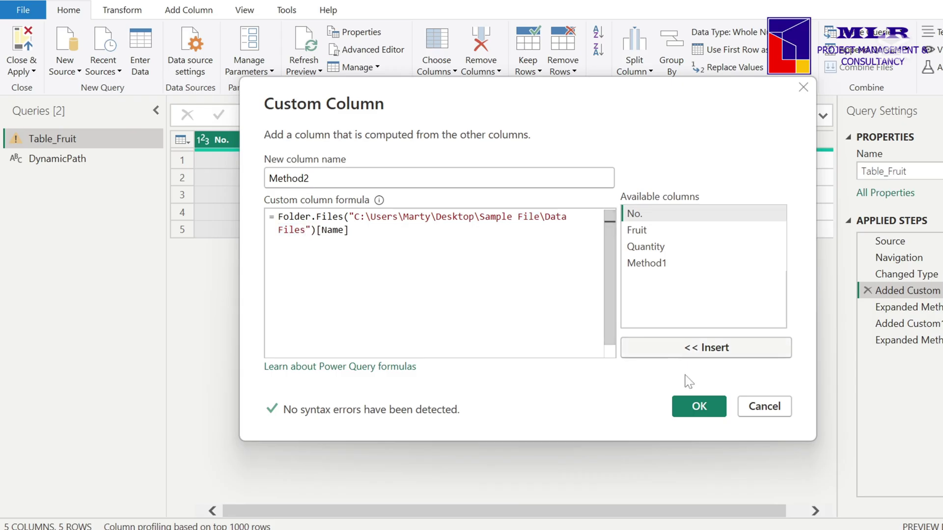
click(700, 406)
click(909, 306)
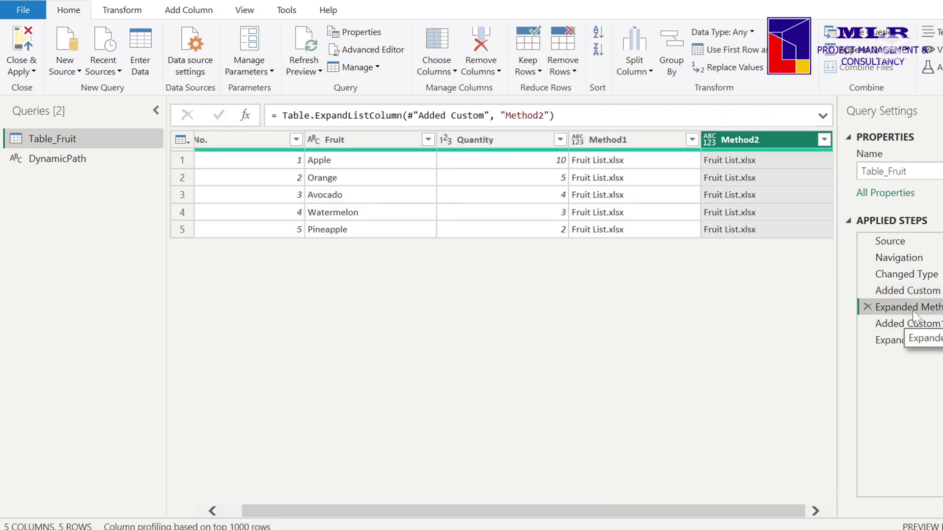
click(914, 324)
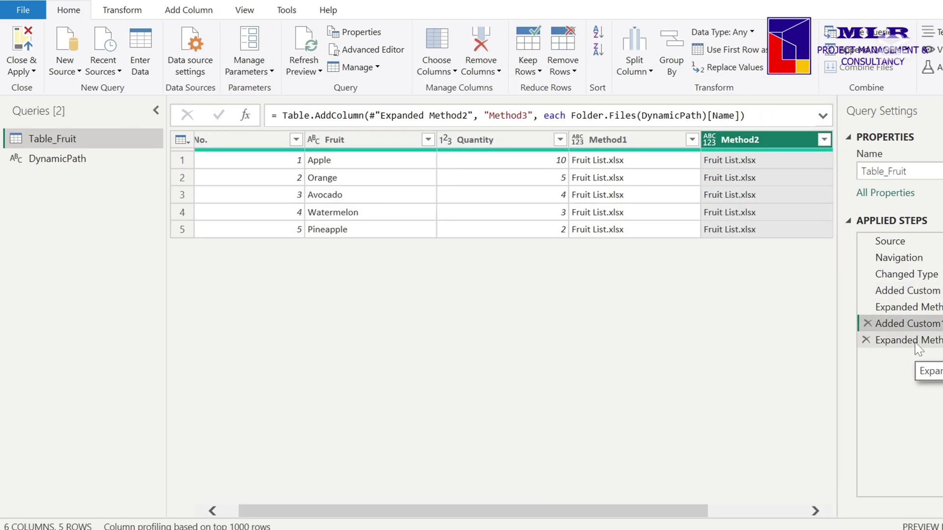
click(914, 340)
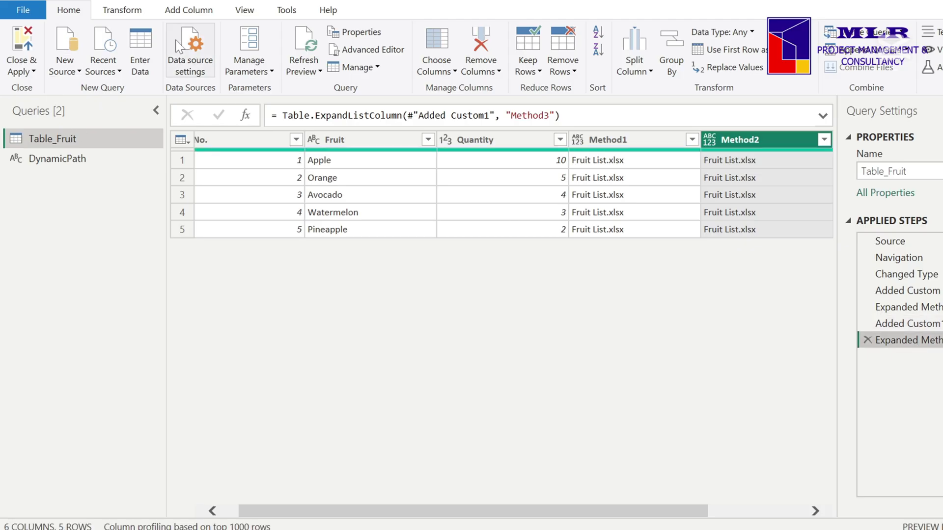
click(20, 45)
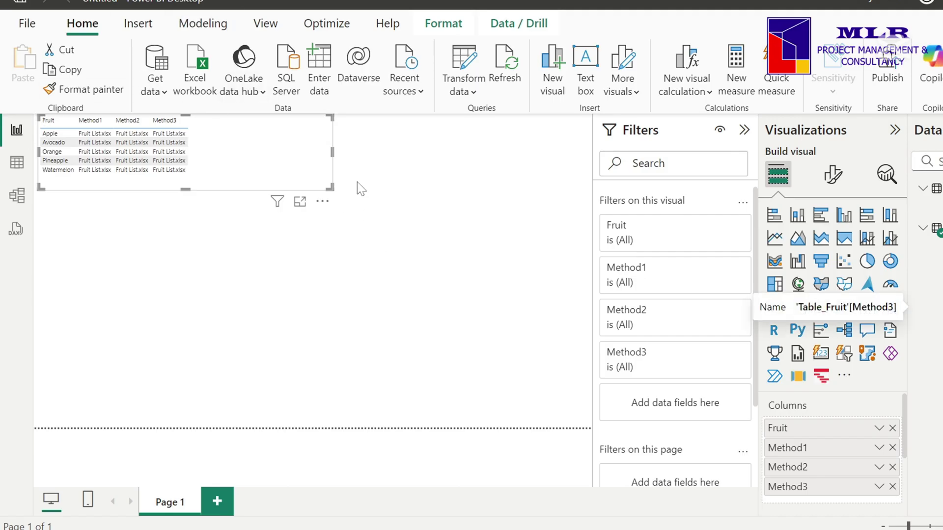
Shrink the fruit table visual's width so it just fits the Fruit and Method columns
click(335, 156)
click(335, 162)
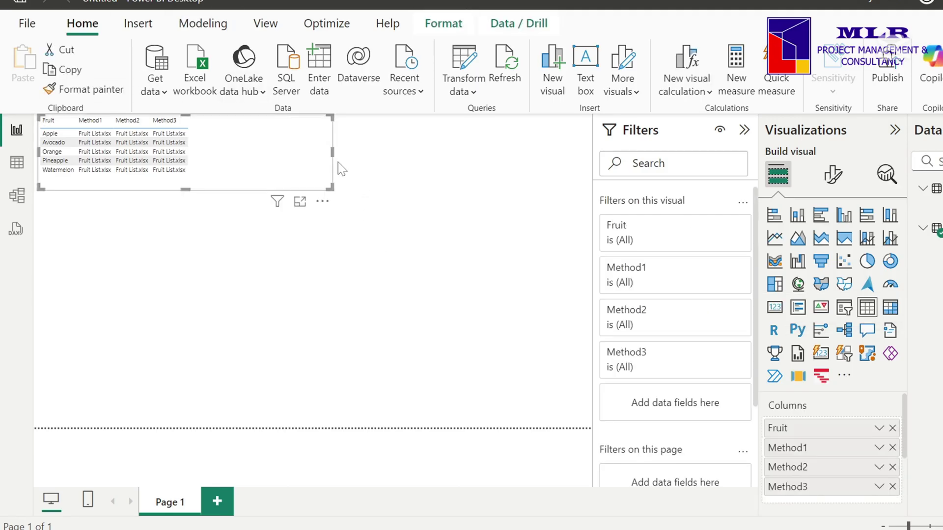
drag(336, 162, 201, 157)
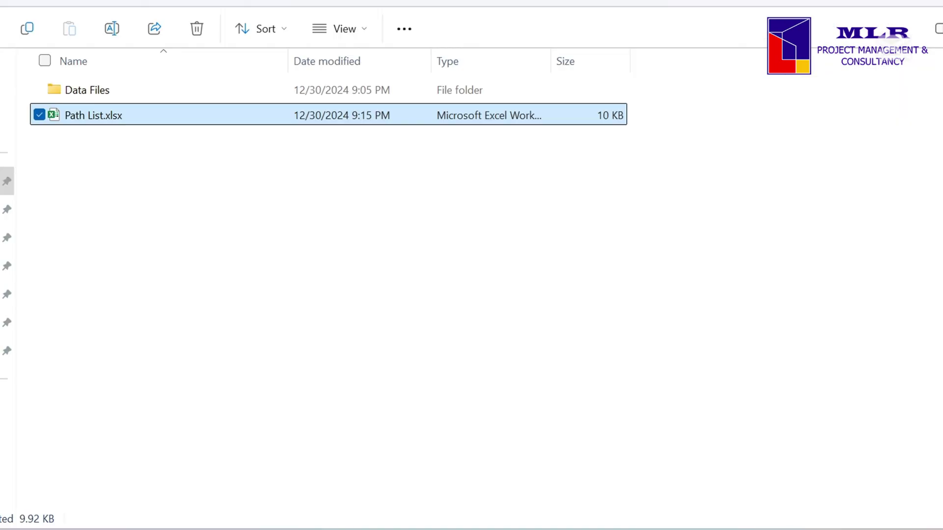
Rename the Data Files folder to Data Filess and select Path List.xlsx
click(123, 94)
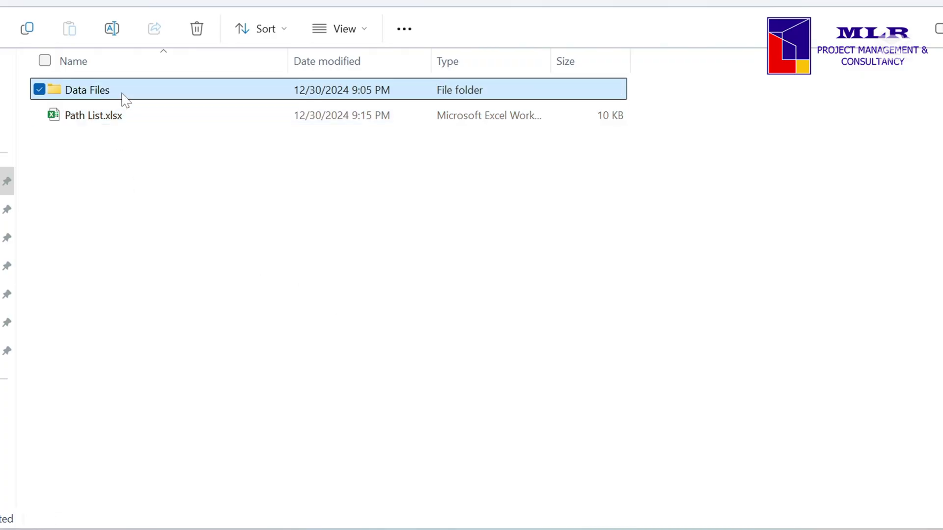
key(F2)
key(End)
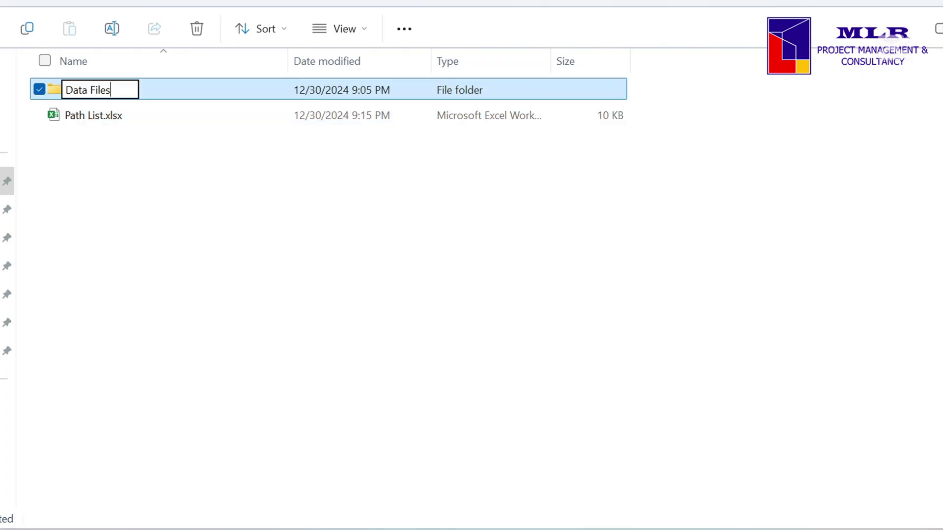
text(s)
click(154, 187)
click(100, 126)
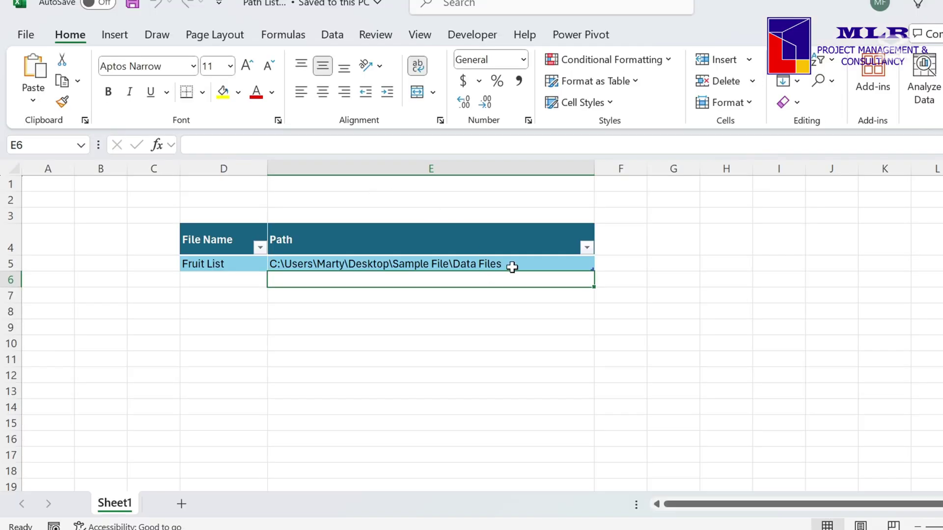
Edit E5 so its path ends in Data Filess and save the Path List workbook
click(512, 266)
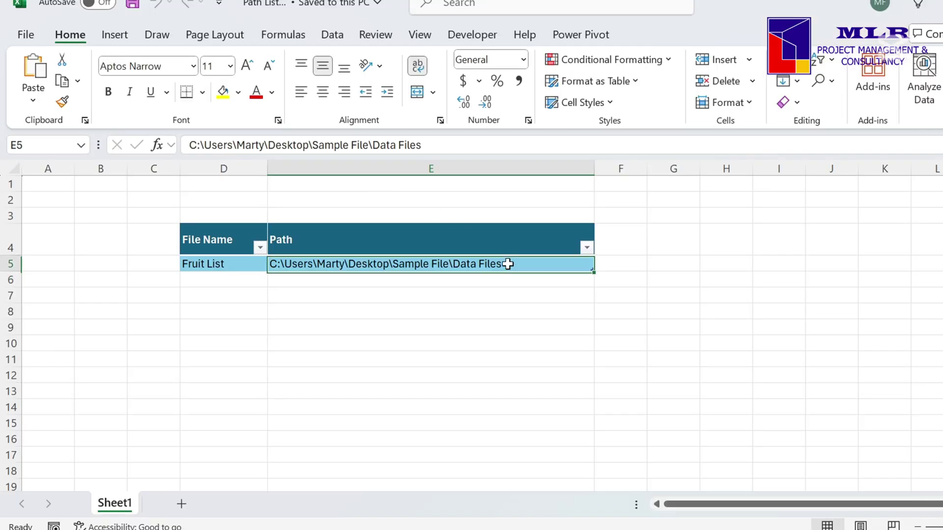
key(F2)
click(510, 322)
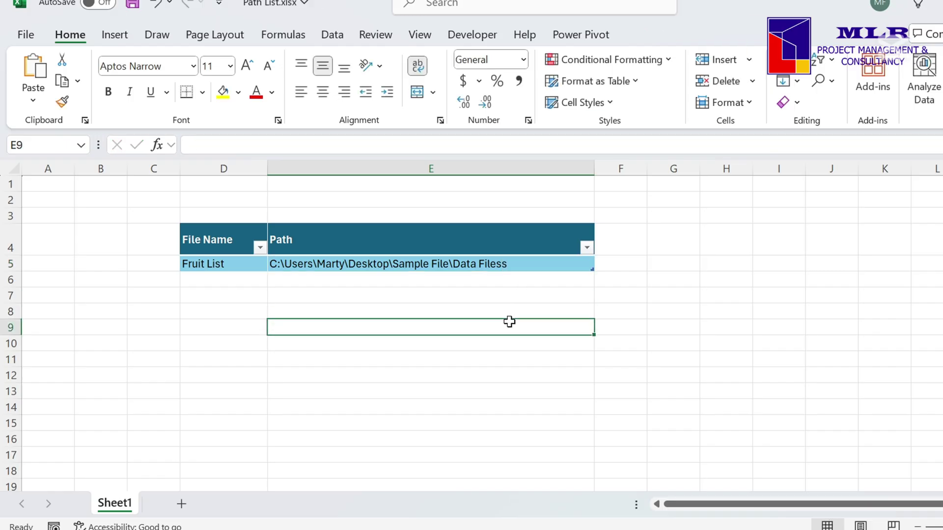
click(131, 5)
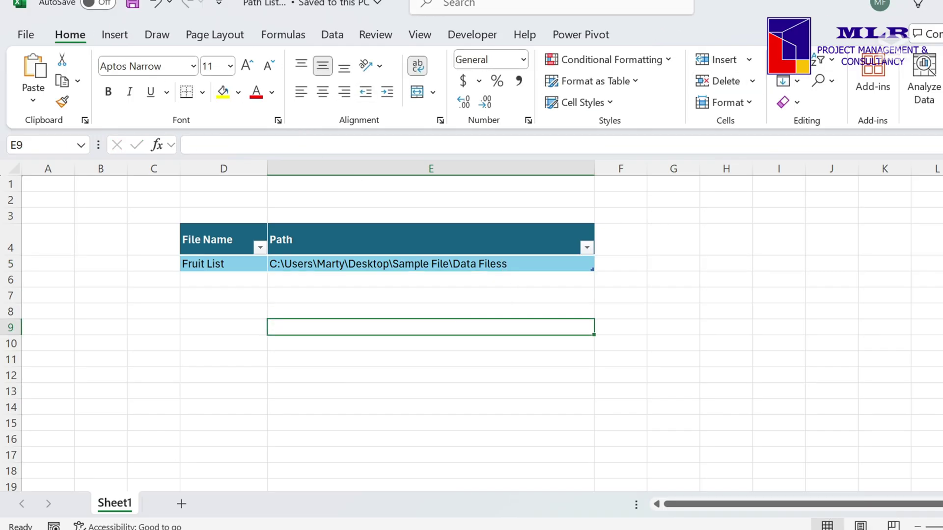
key(alt+Tab)
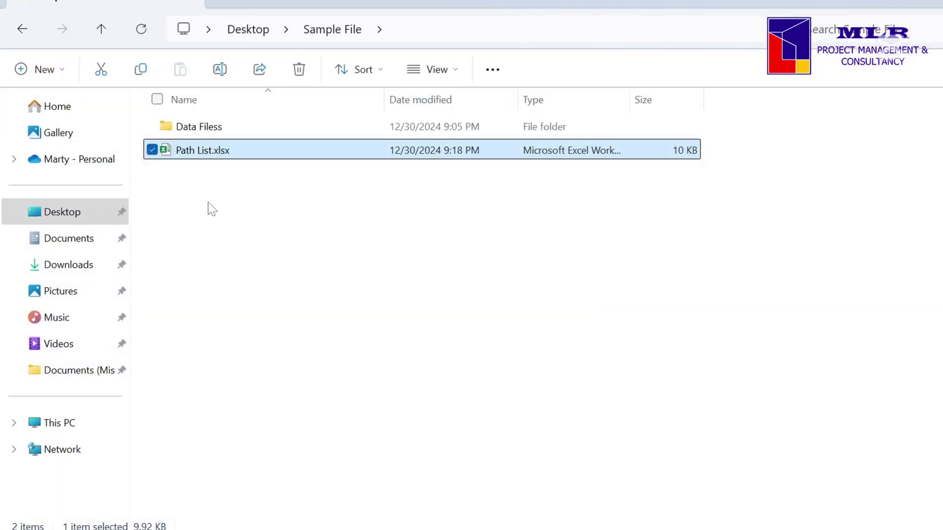
Back in Power BI, refresh the report and dismiss the missing Data Files folder error
key(alt+Tab)
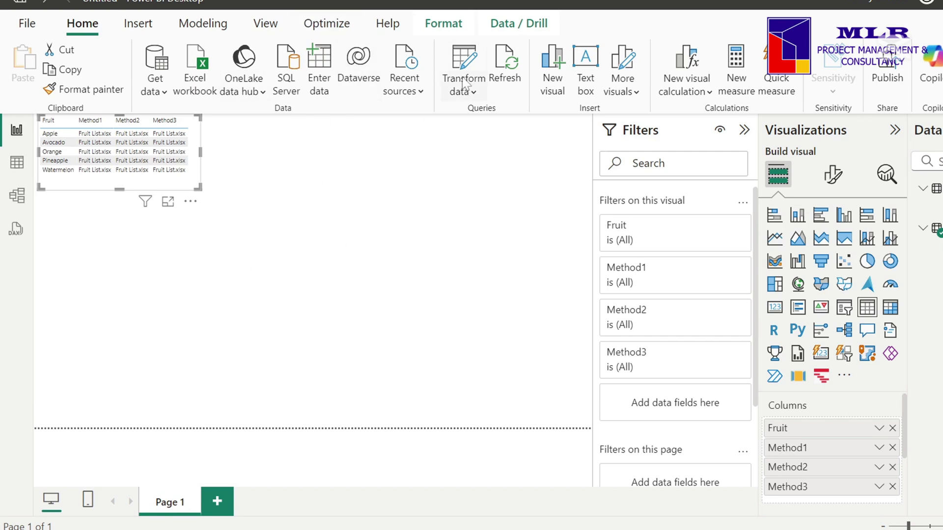
click(505, 67)
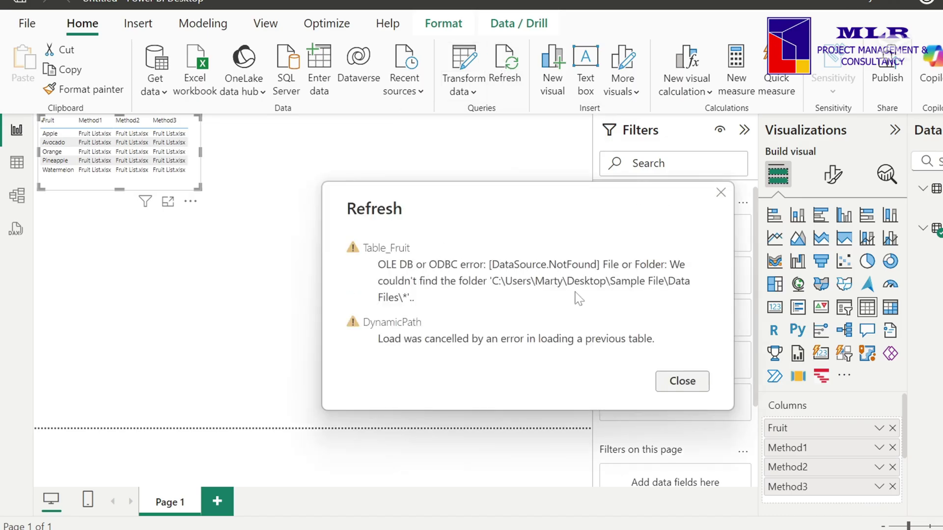
click(689, 387)
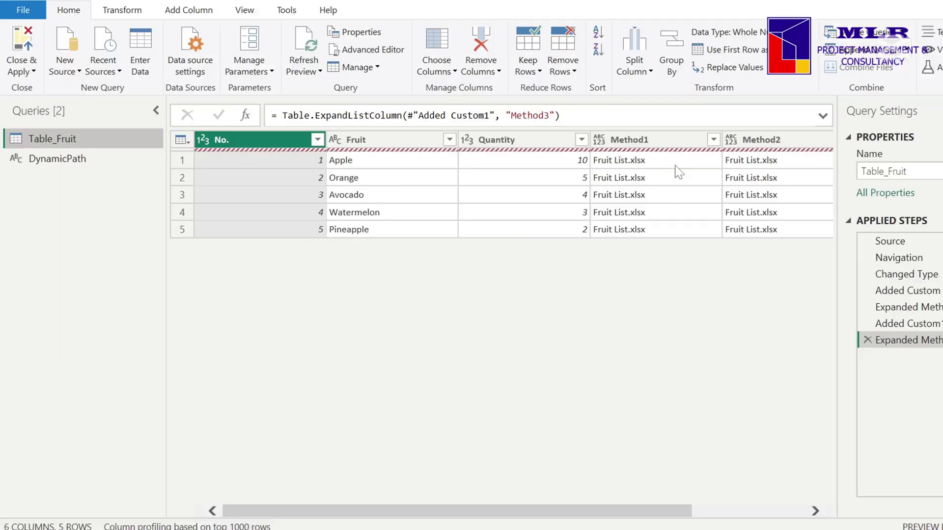
Inspect Table_Fruit's applied steps and the hard-coded Method2 folder formula without changing it
click(889, 242)
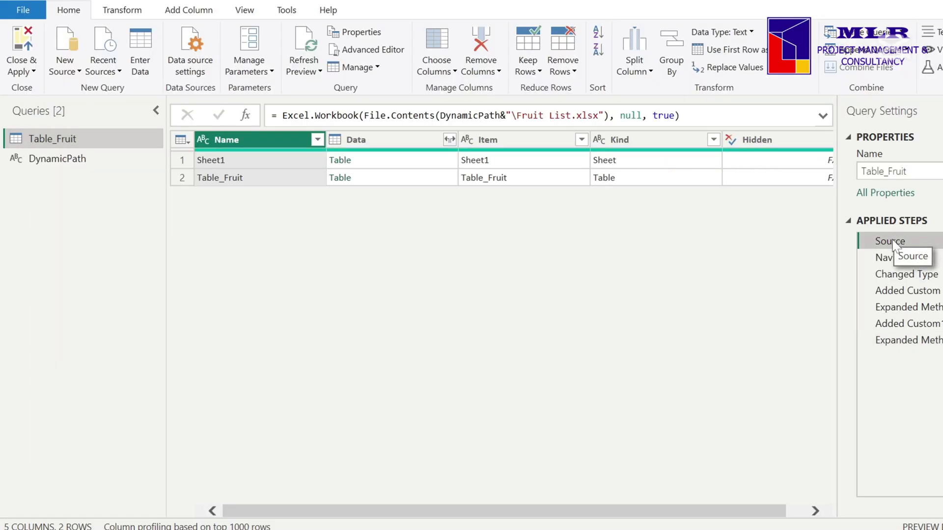
click(905, 275)
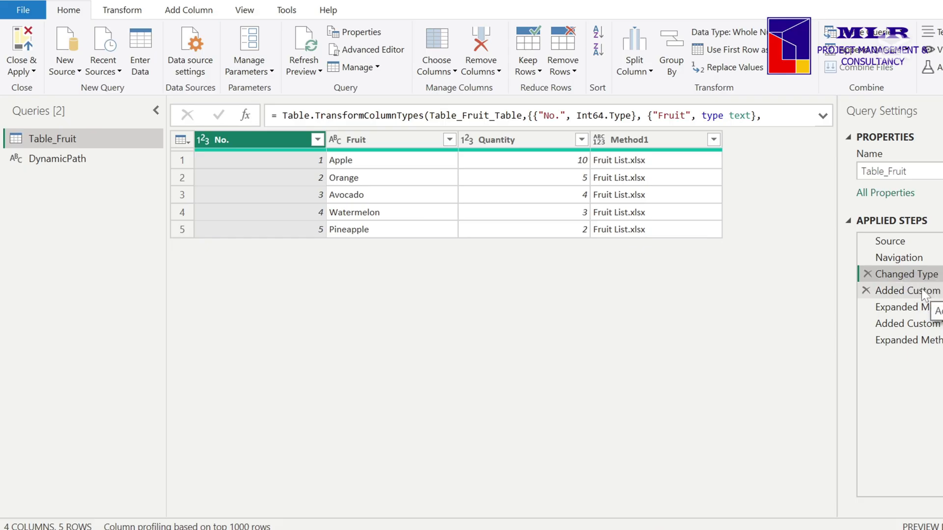
click(922, 292)
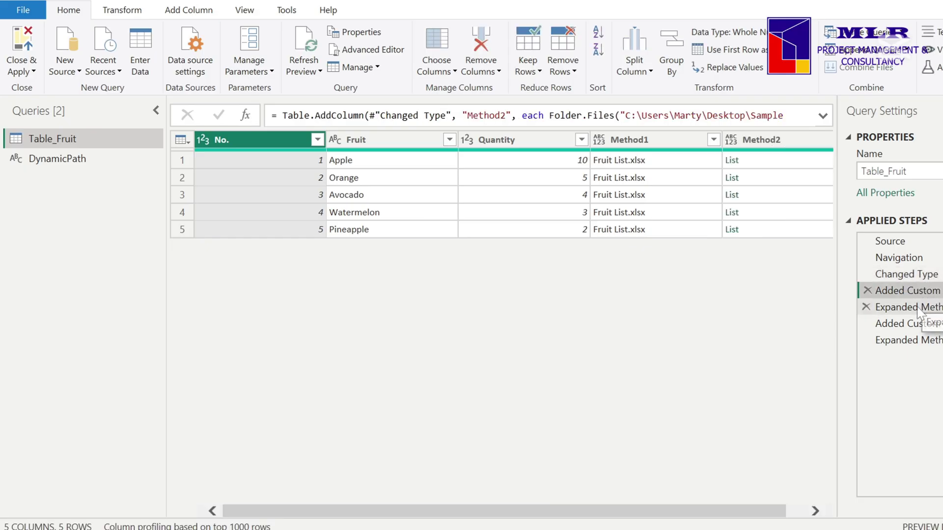
click(917, 306)
click(914, 295)
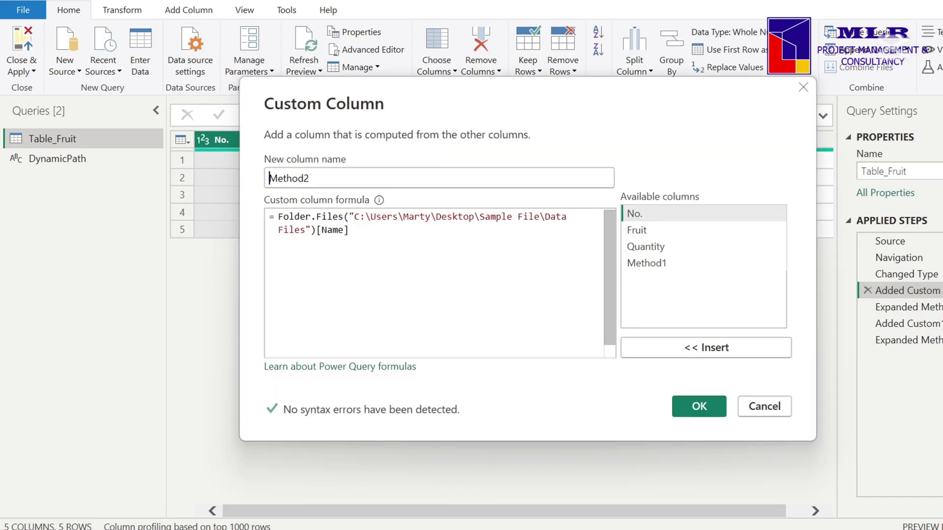
click(271, 223)
click(770, 411)
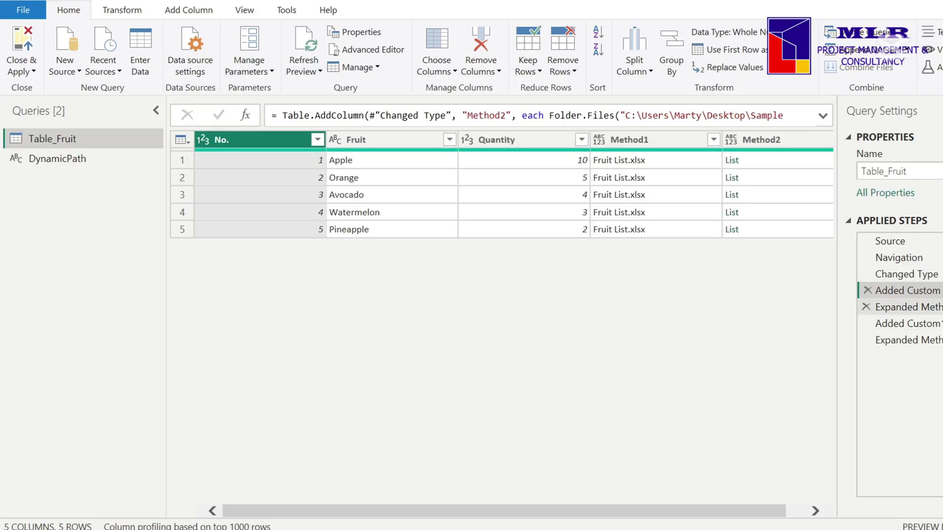
Delete the Method2 Added Custom and expansion steps, leaving the Method3 file names intact
click(868, 291)
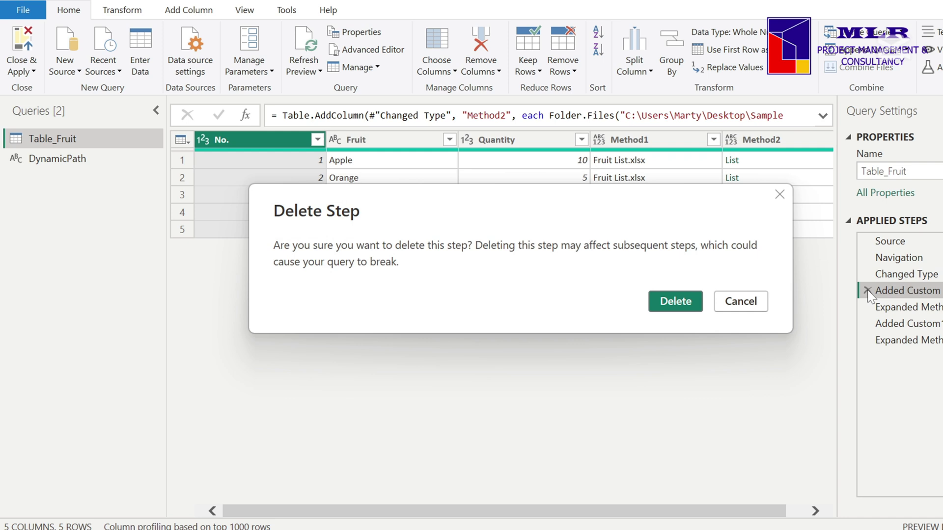
click(675, 301)
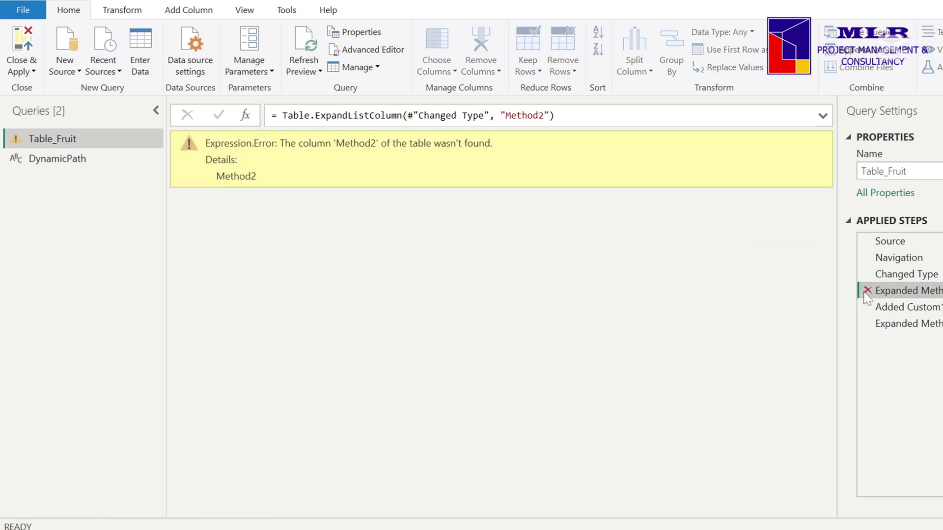
click(867, 290)
click(678, 301)
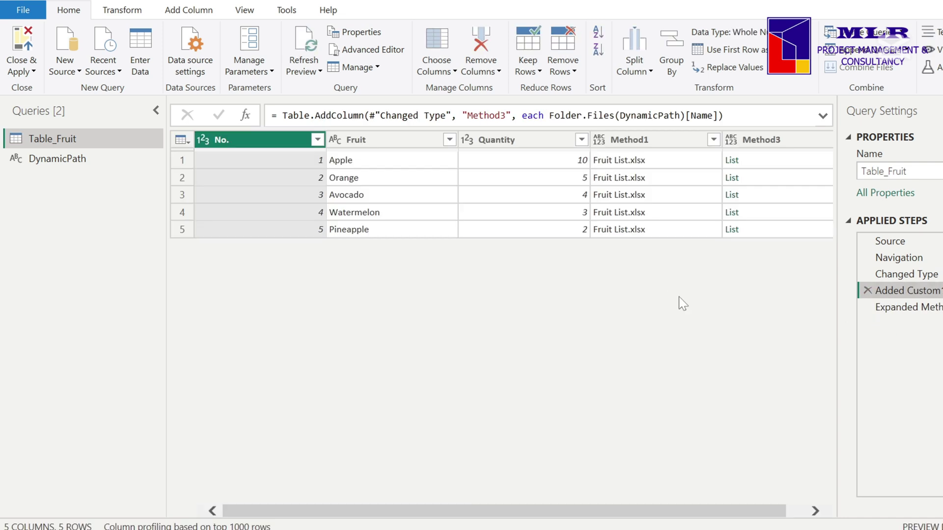
click(904, 307)
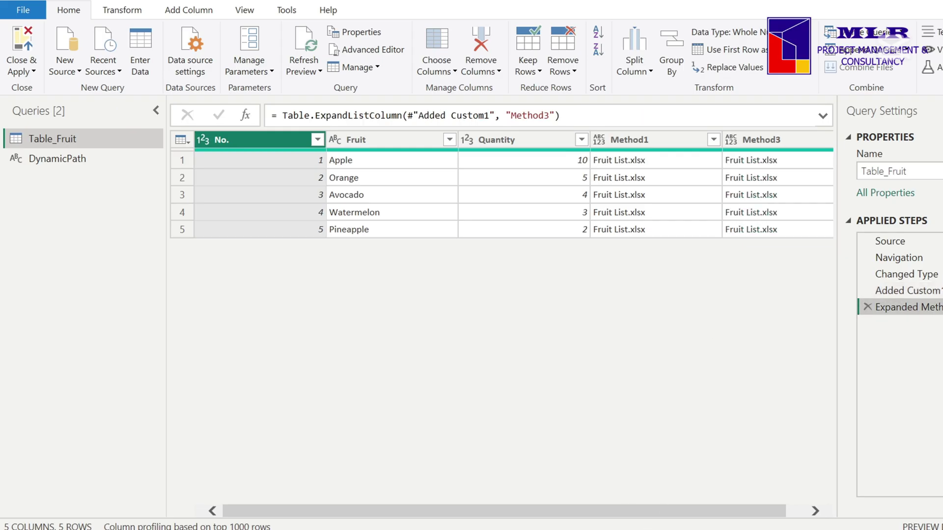
drag(660, 512, 680, 511)
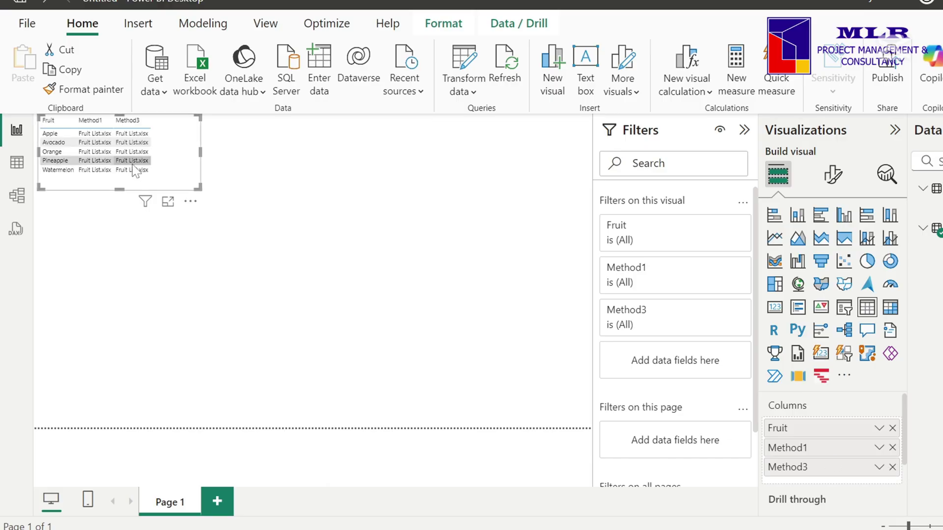
Sort the table by Method1, rename the Data Filess folder to Data Filesss, and open Path List.xlsx
click(96, 121)
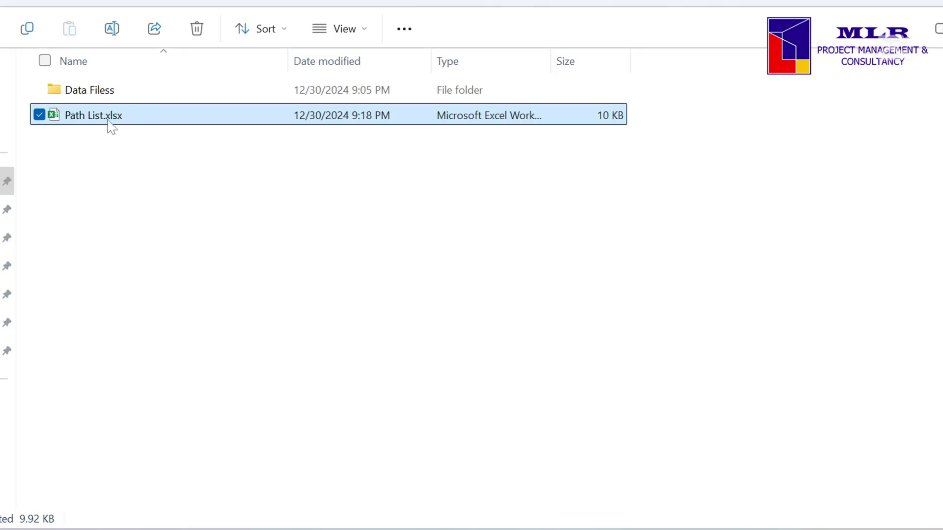
click(108, 96)
key(F2)
key(End)
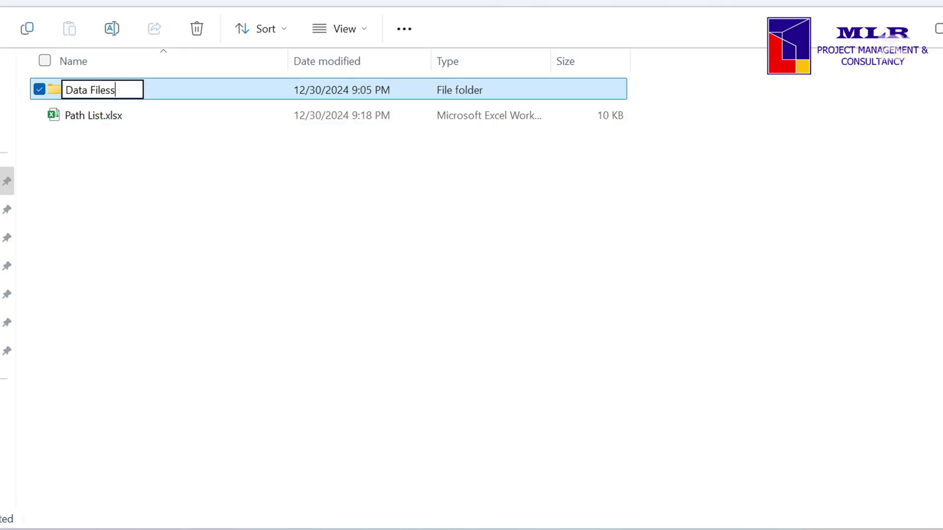
text(s)
click(172, 179)
double_click(106, 124)
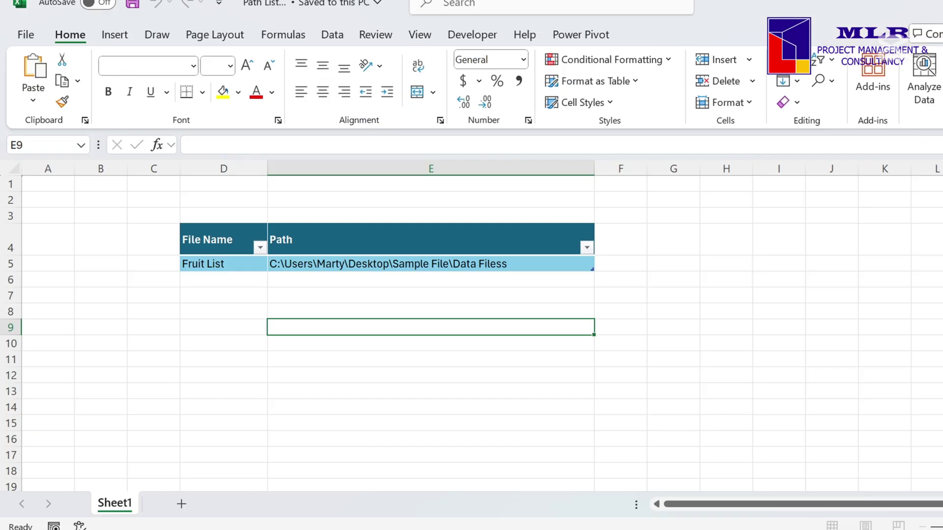
Change the E5 path to end in Data Filesss, then refresh the Power BI report
double_click(511, 265)
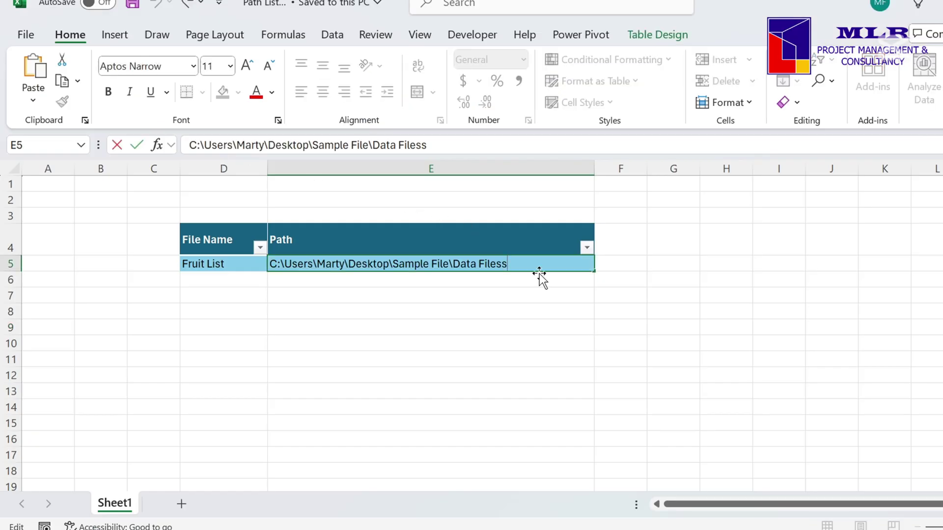
text(s)
click(507, 322)
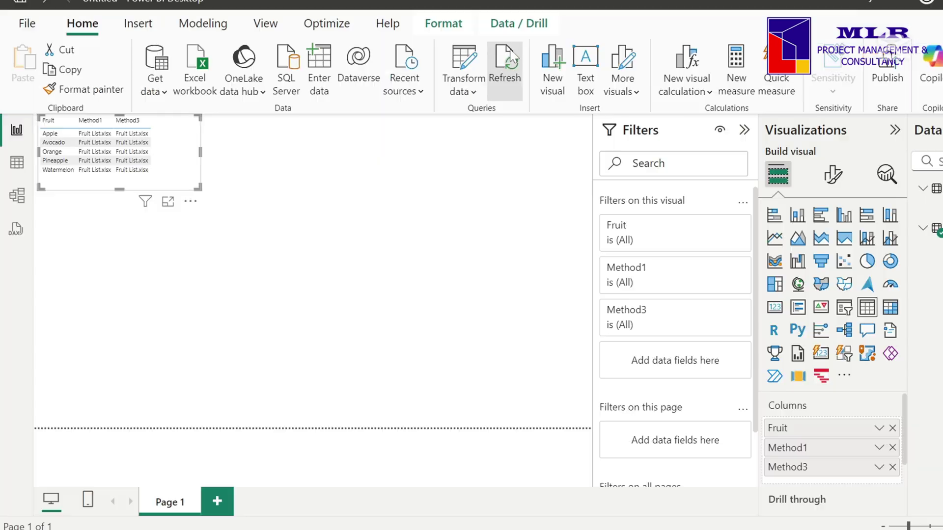
click(506, 68)
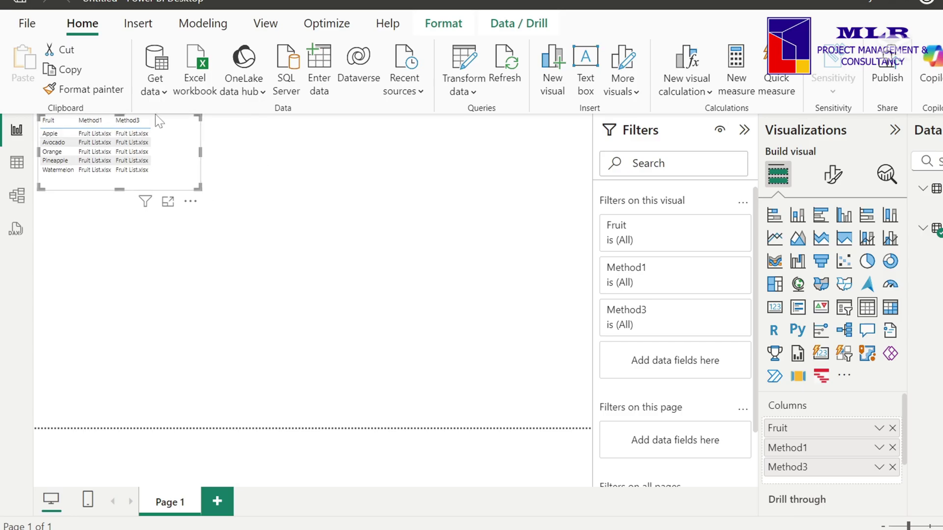
click(99, 120)
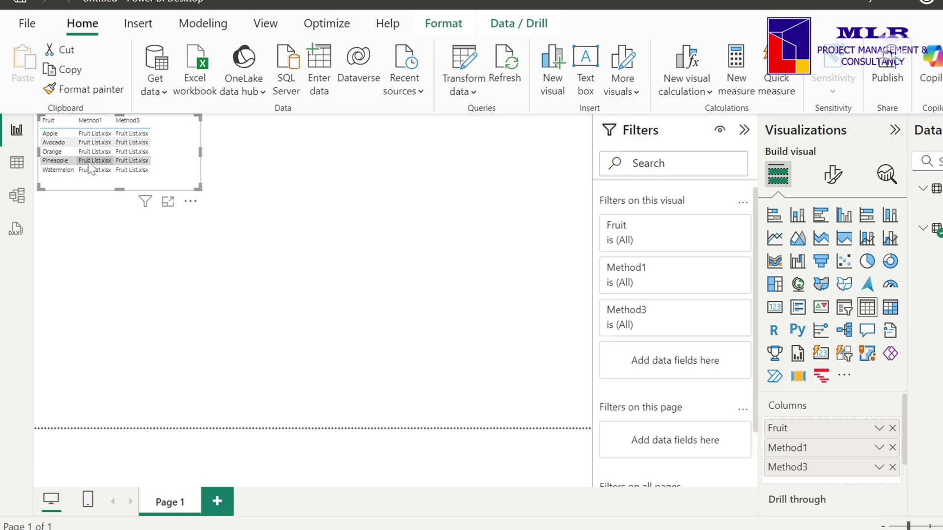
click(139, 123)
click(139, 123)
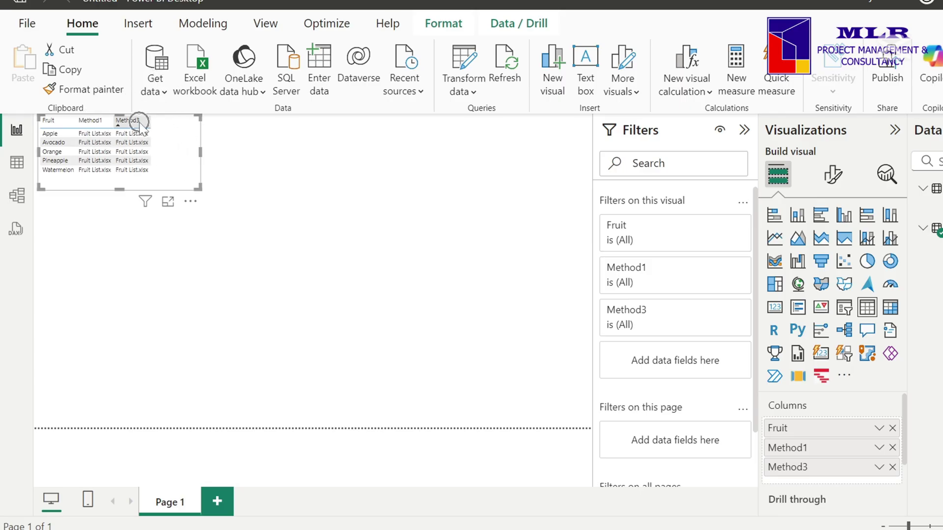